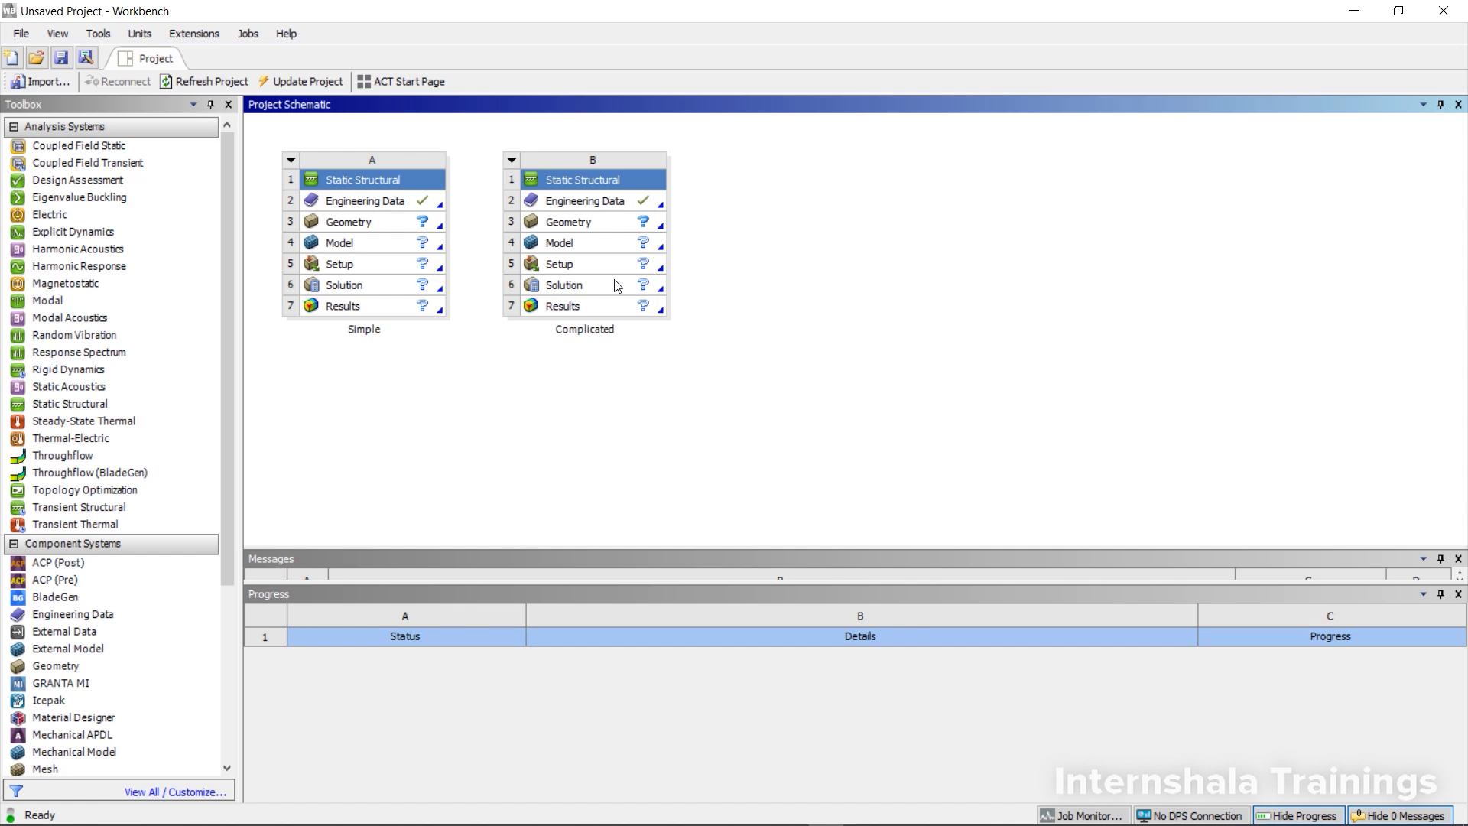
Import contact.x_b as the geometry of the Simple static structural system and open its model in Mechanical
left_click(359, 225)
right_click(359, 221)
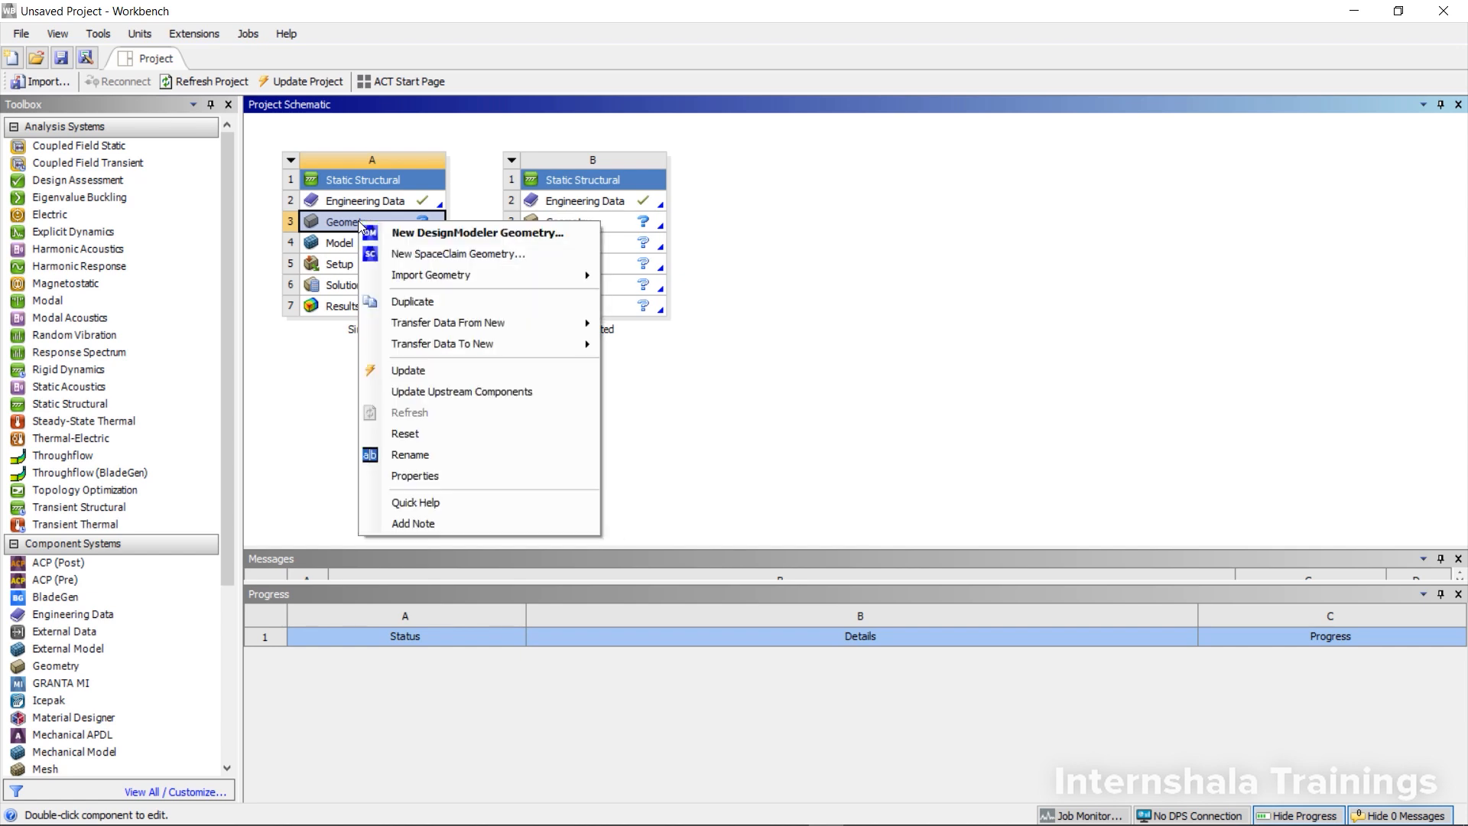
mouse_move(461, 280)
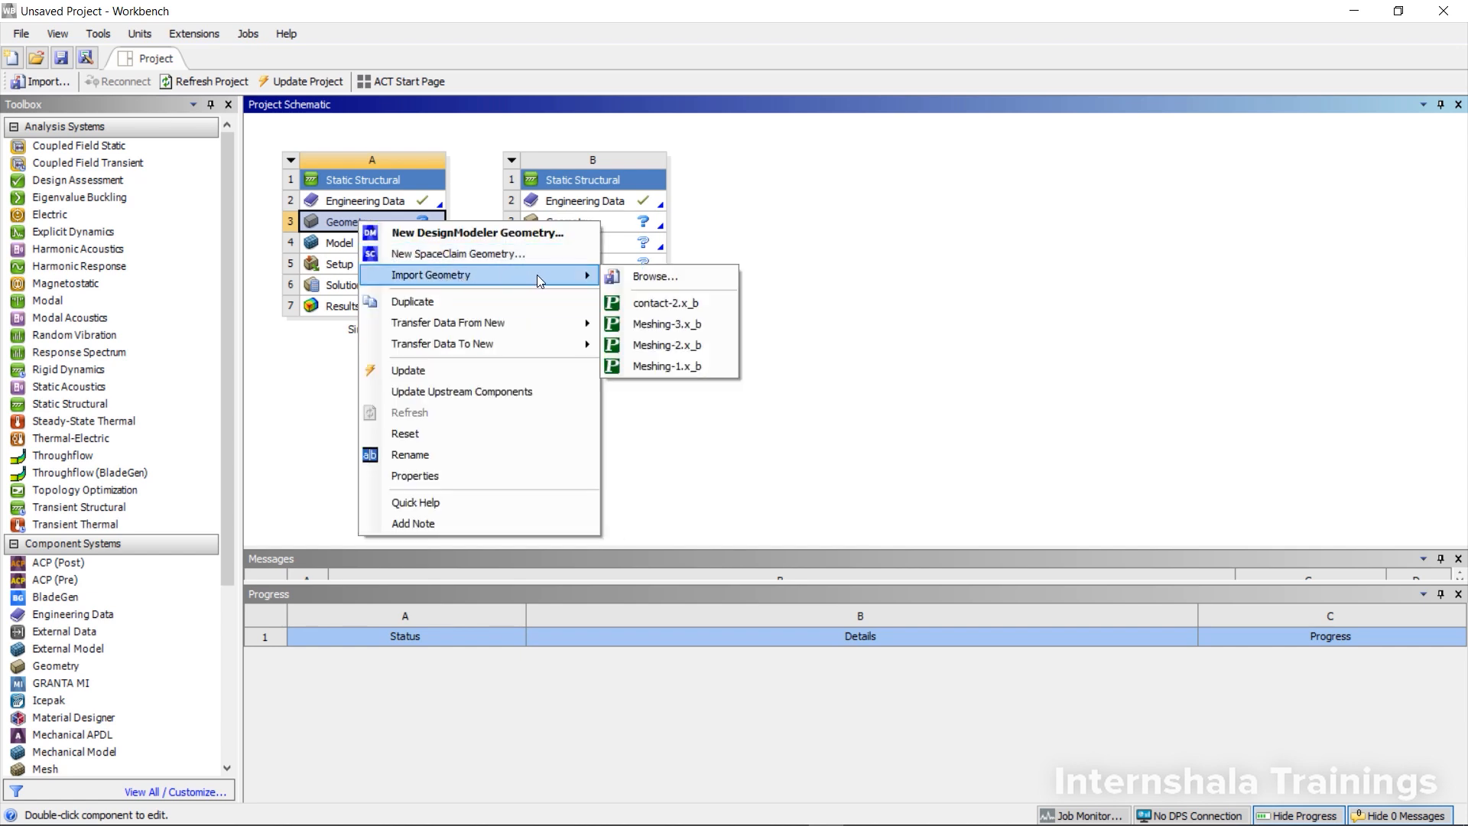
left_click(646, 277)
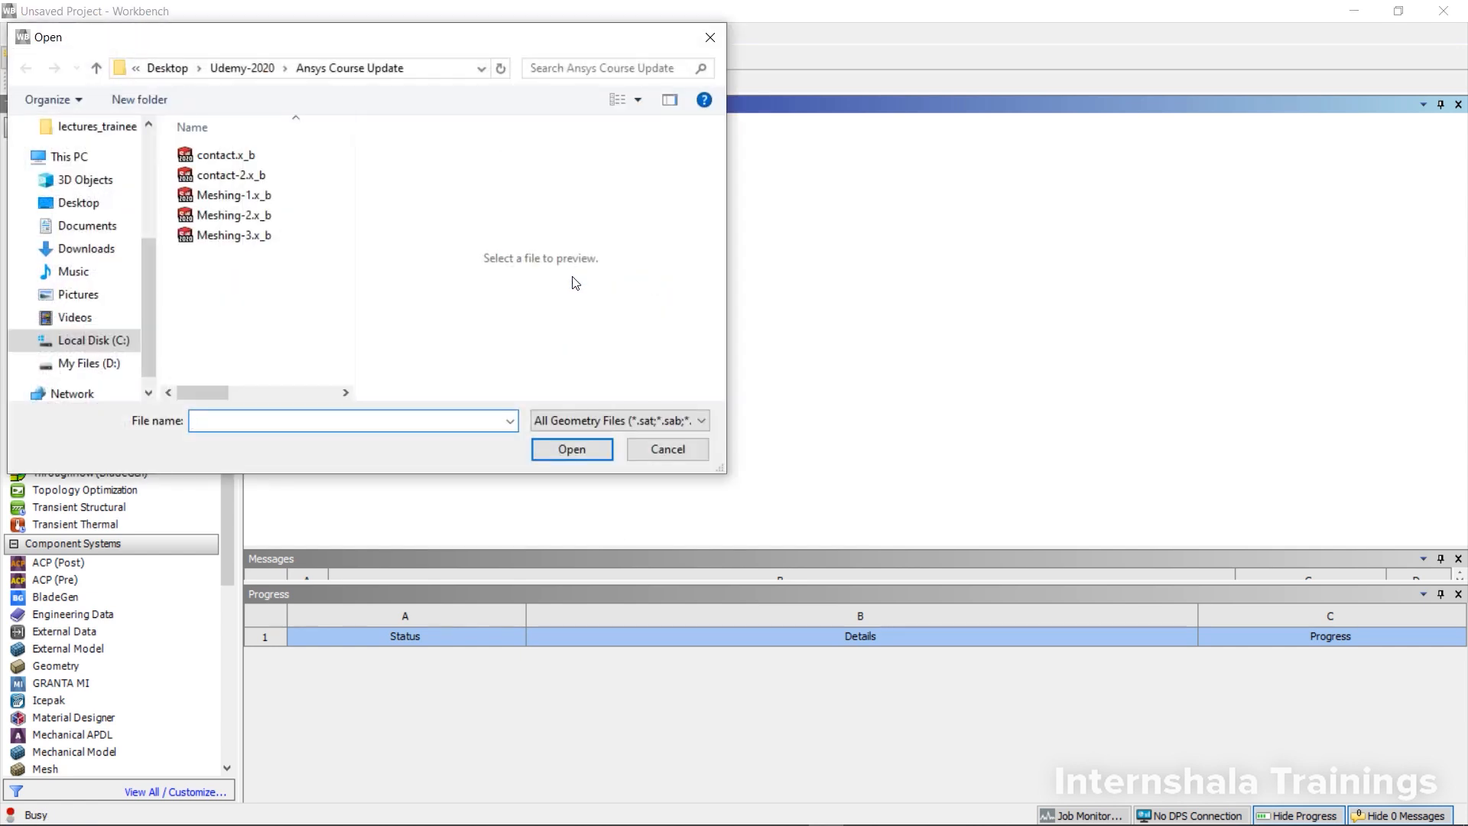
left_click(255, 156)
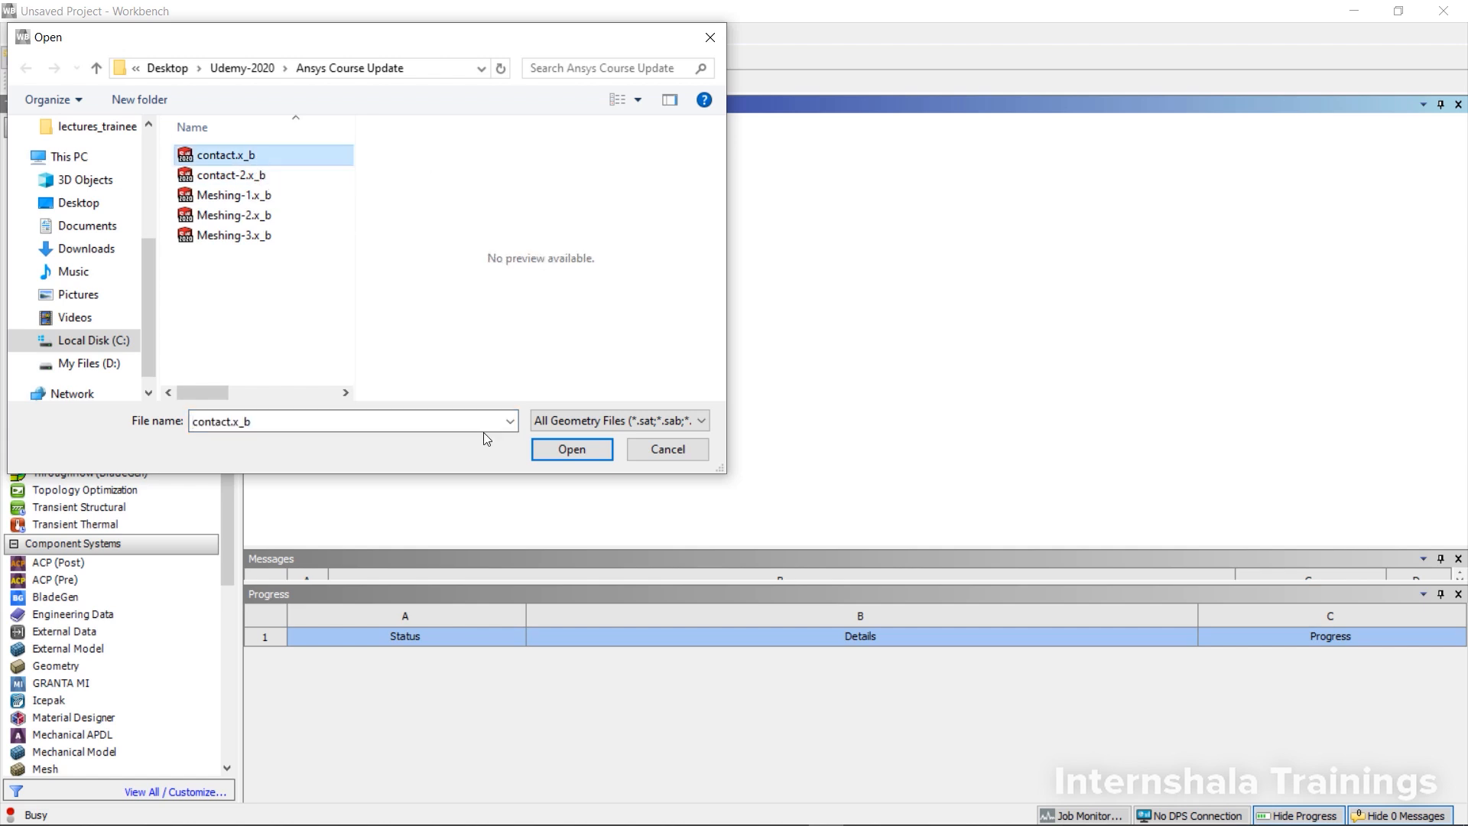
left_click(571, 449)
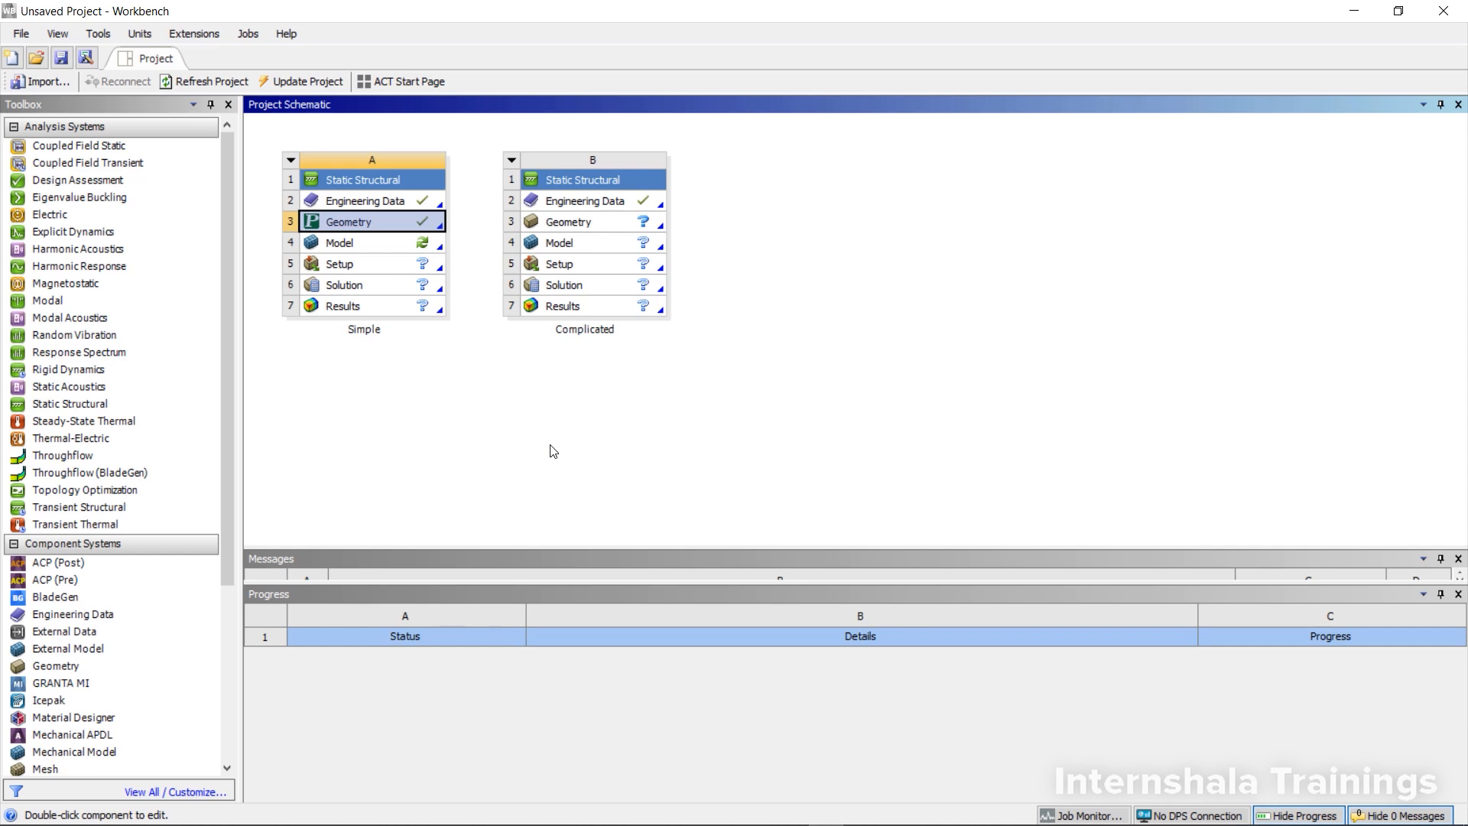
double_click(391, 250)
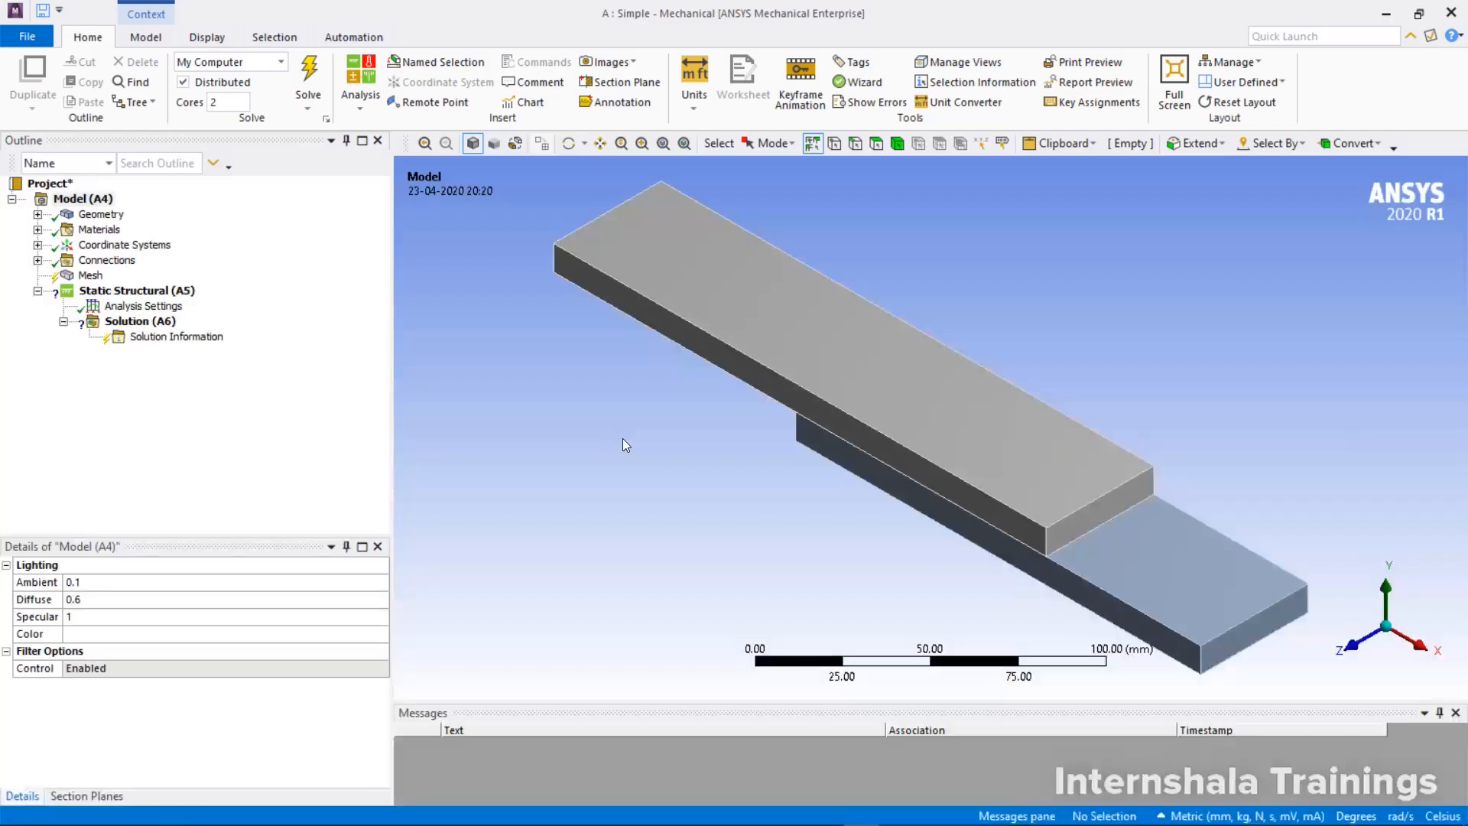
Delete the automatically generated contact region between the two plates from the model's connections
middle_click_drag(962, 369, 875, 376)
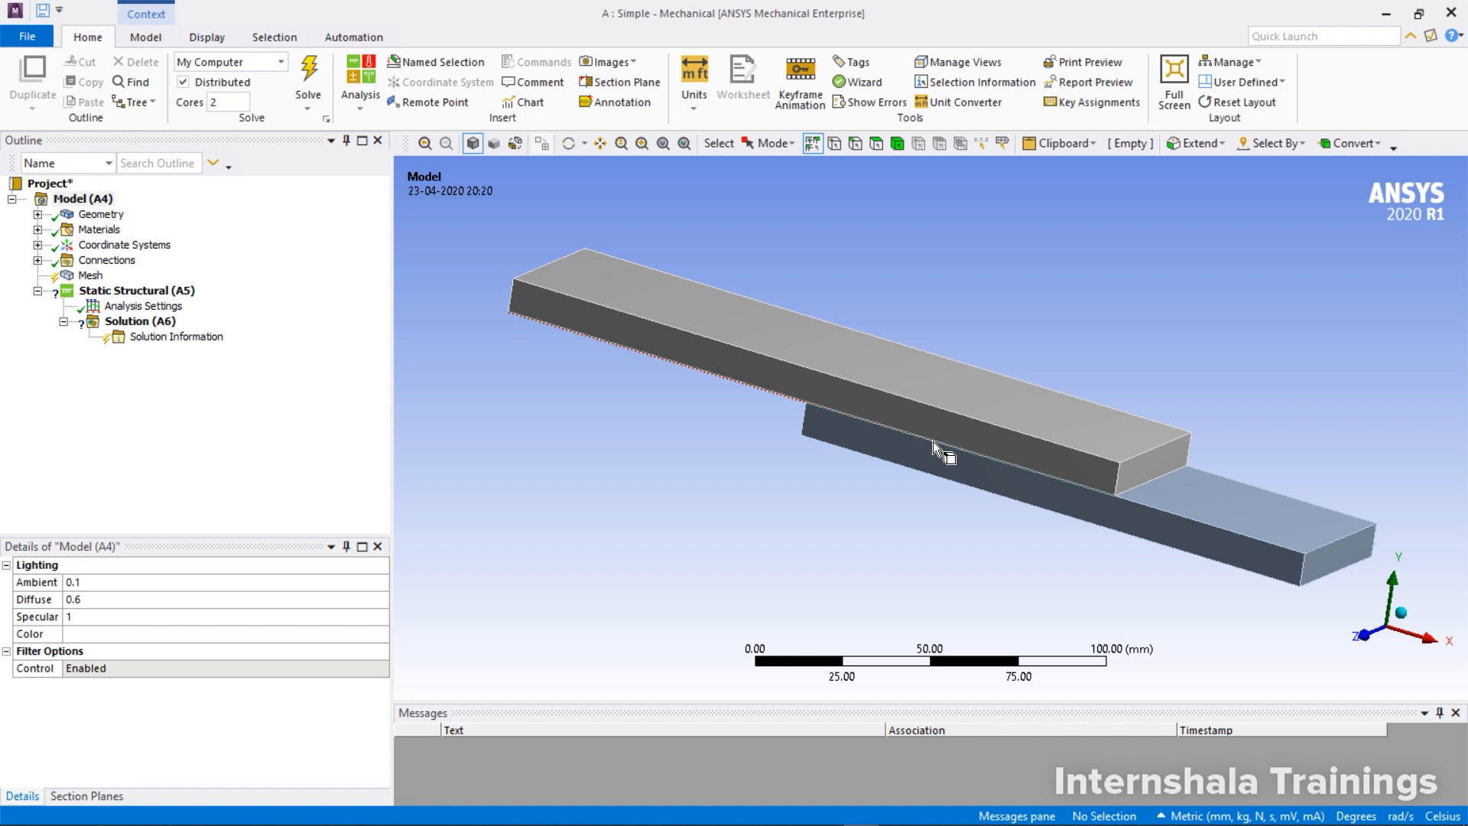
left_click(37, 261)
left_click(63, 275)
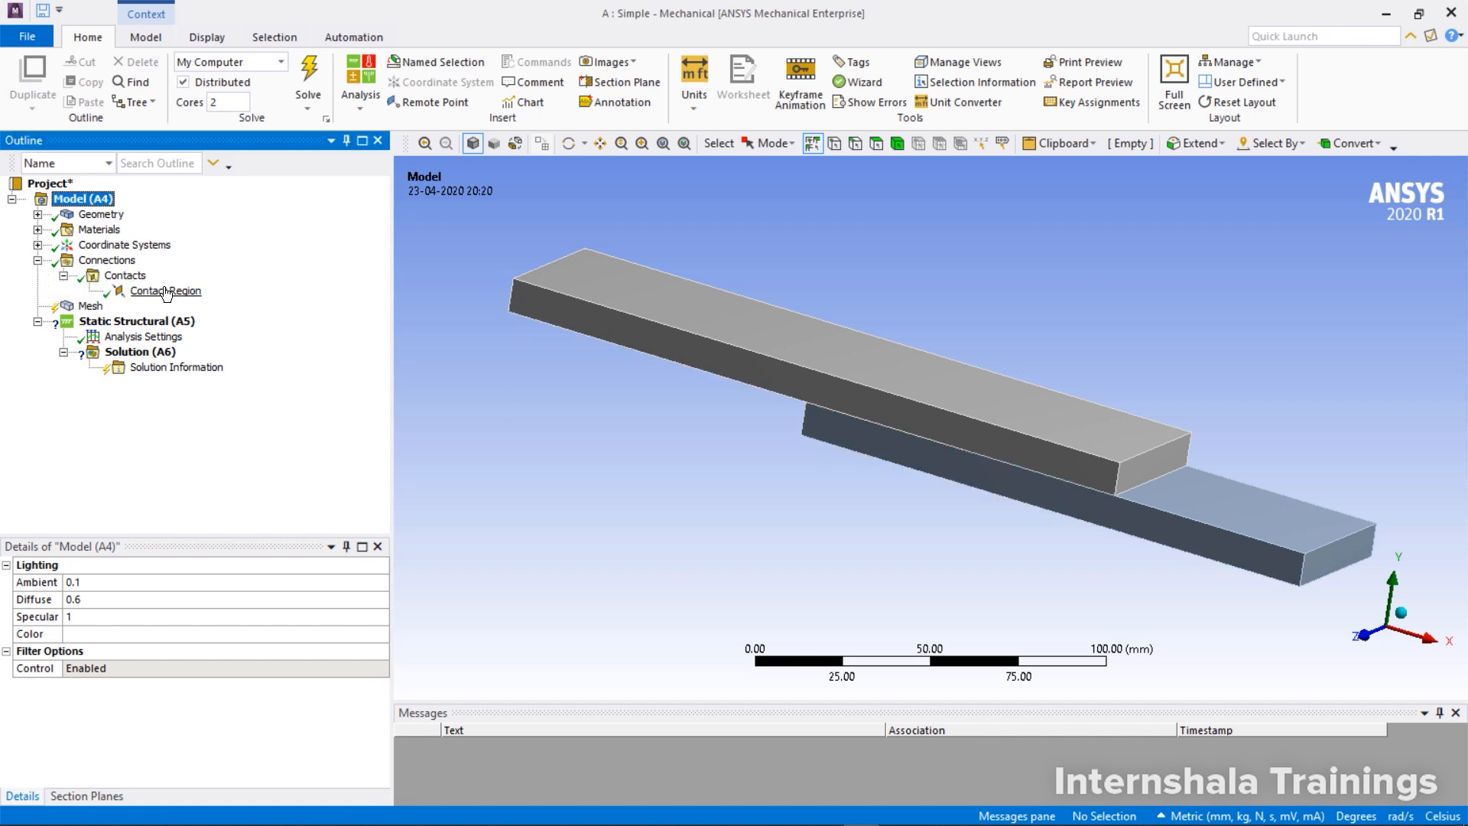
left_click(165, 291)
right_click(165, 291)
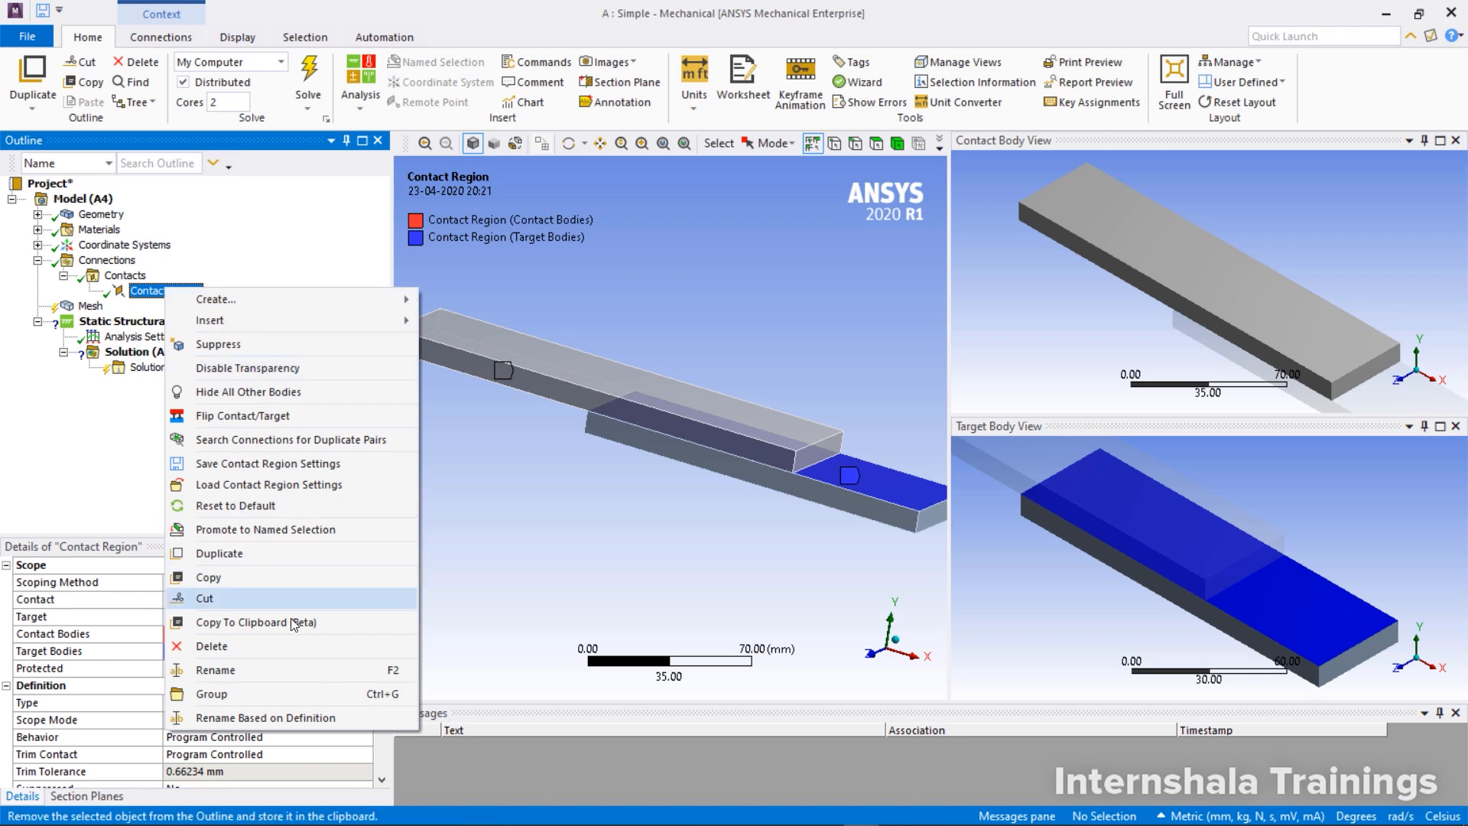
left_click(282, 650)
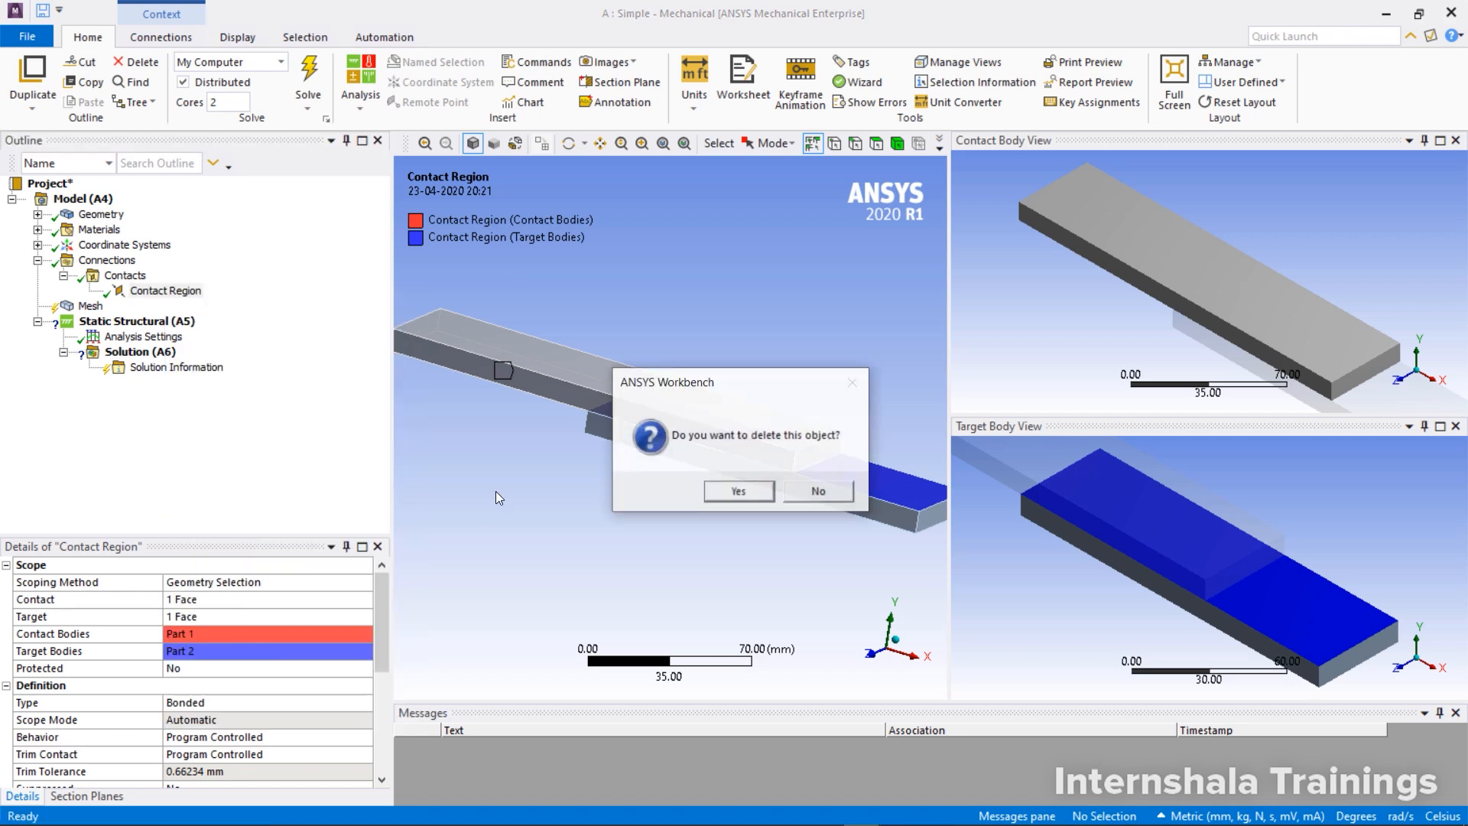
left_click(735, 491)
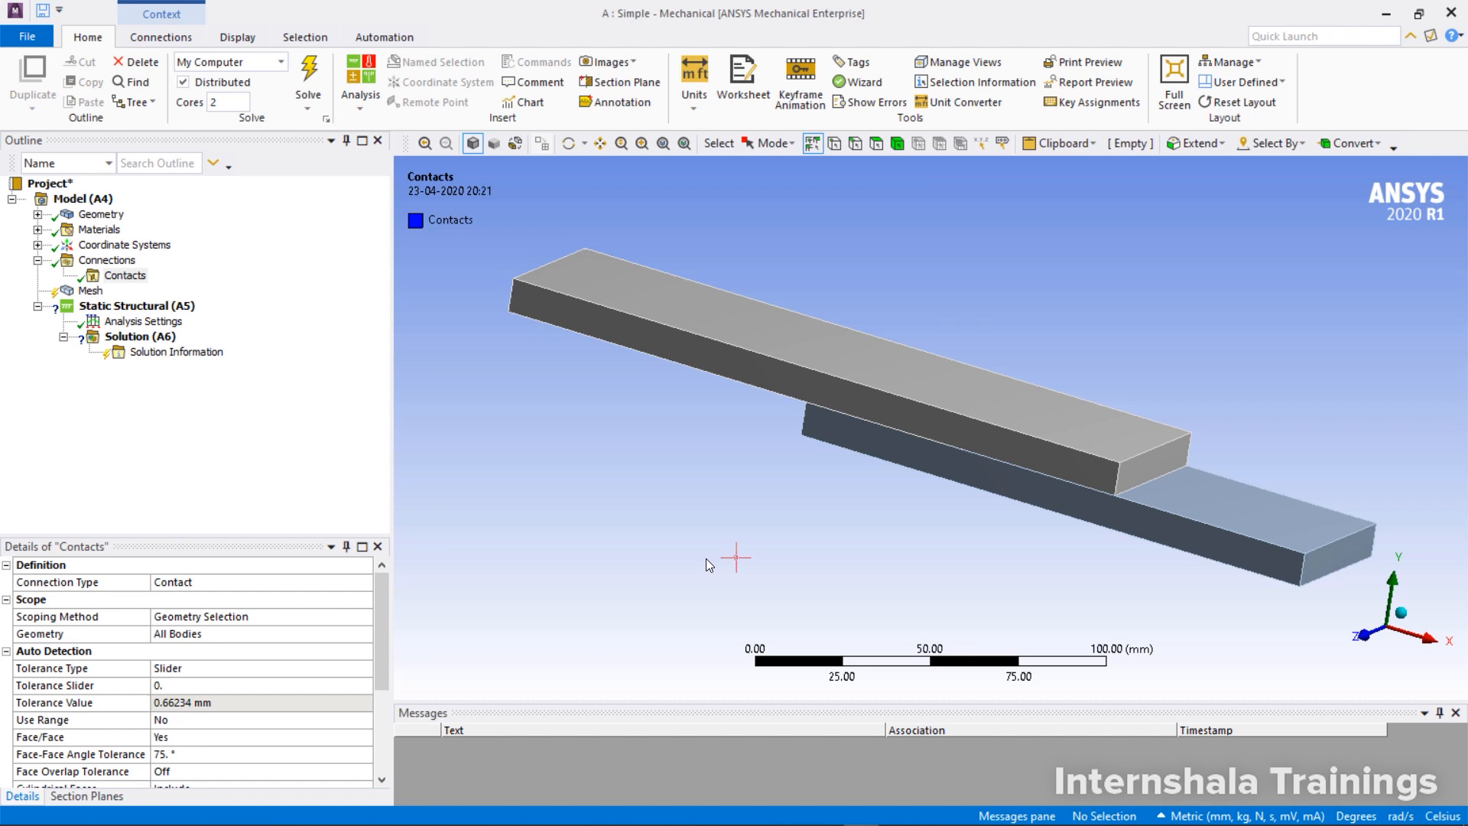
Insert a manual contact region into the Contacts group under Connections
left_click(92, 260)
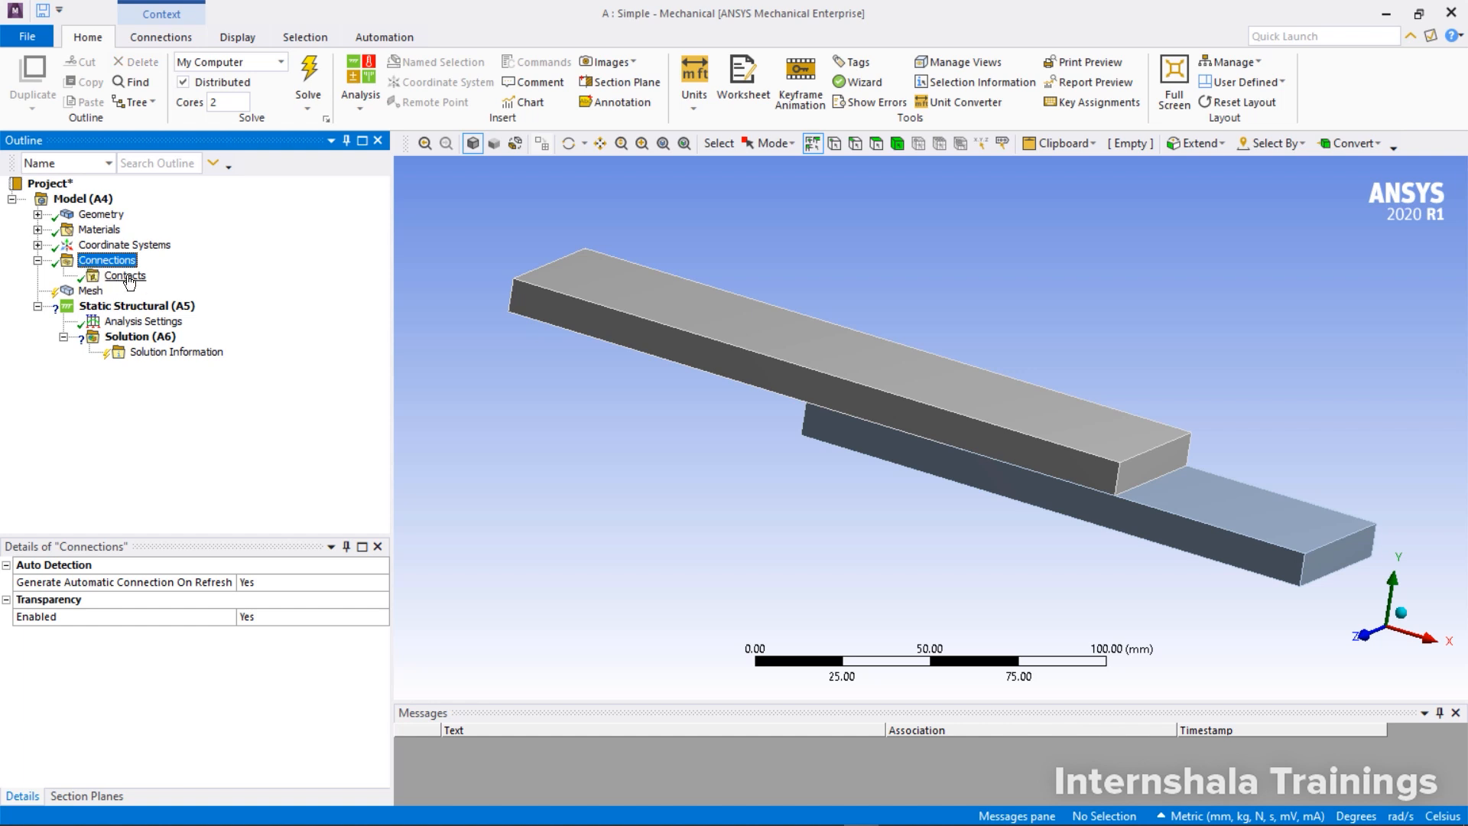
left_click(125, 276)
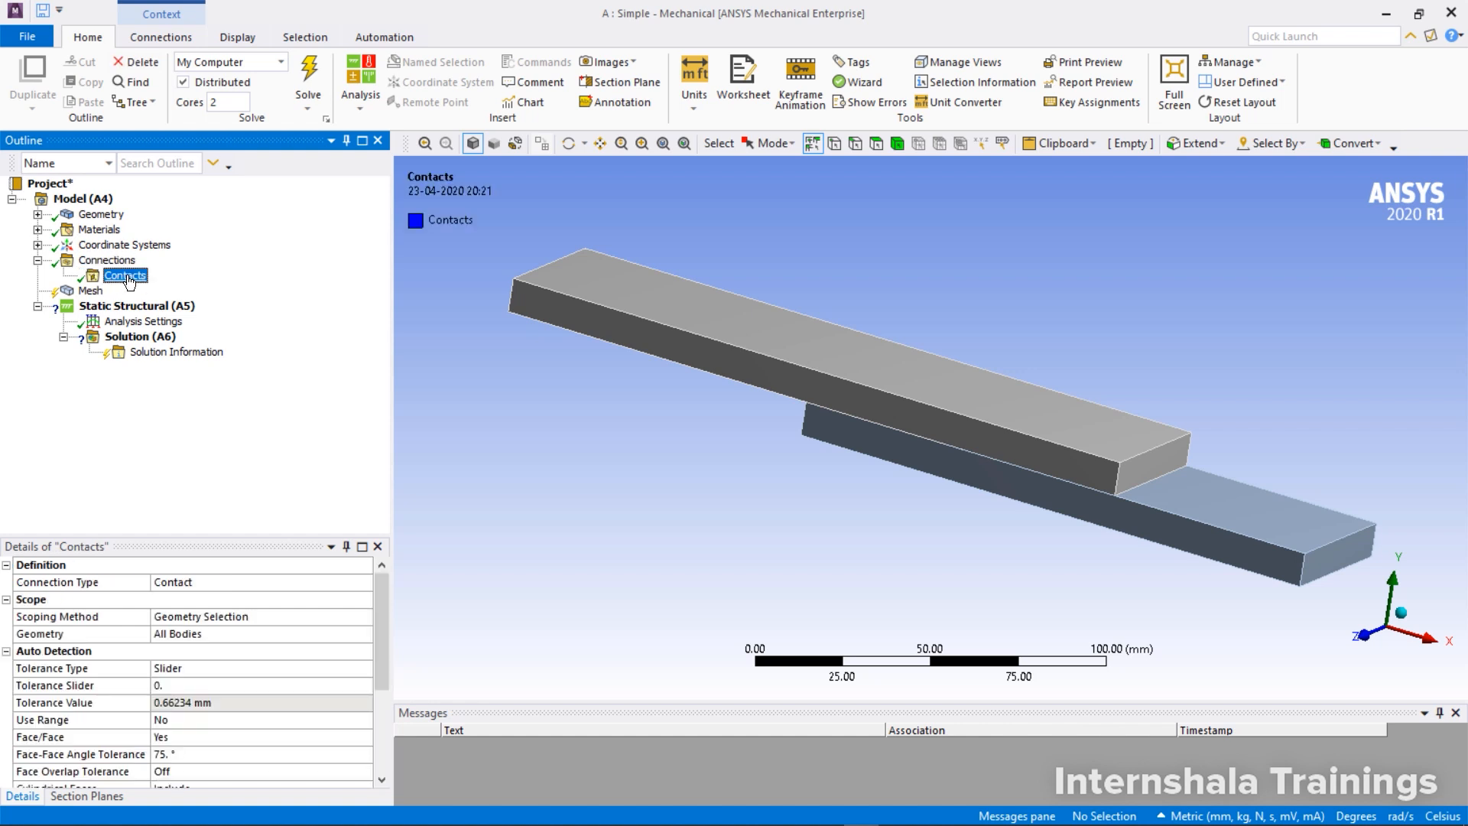
right_click(129, 282)
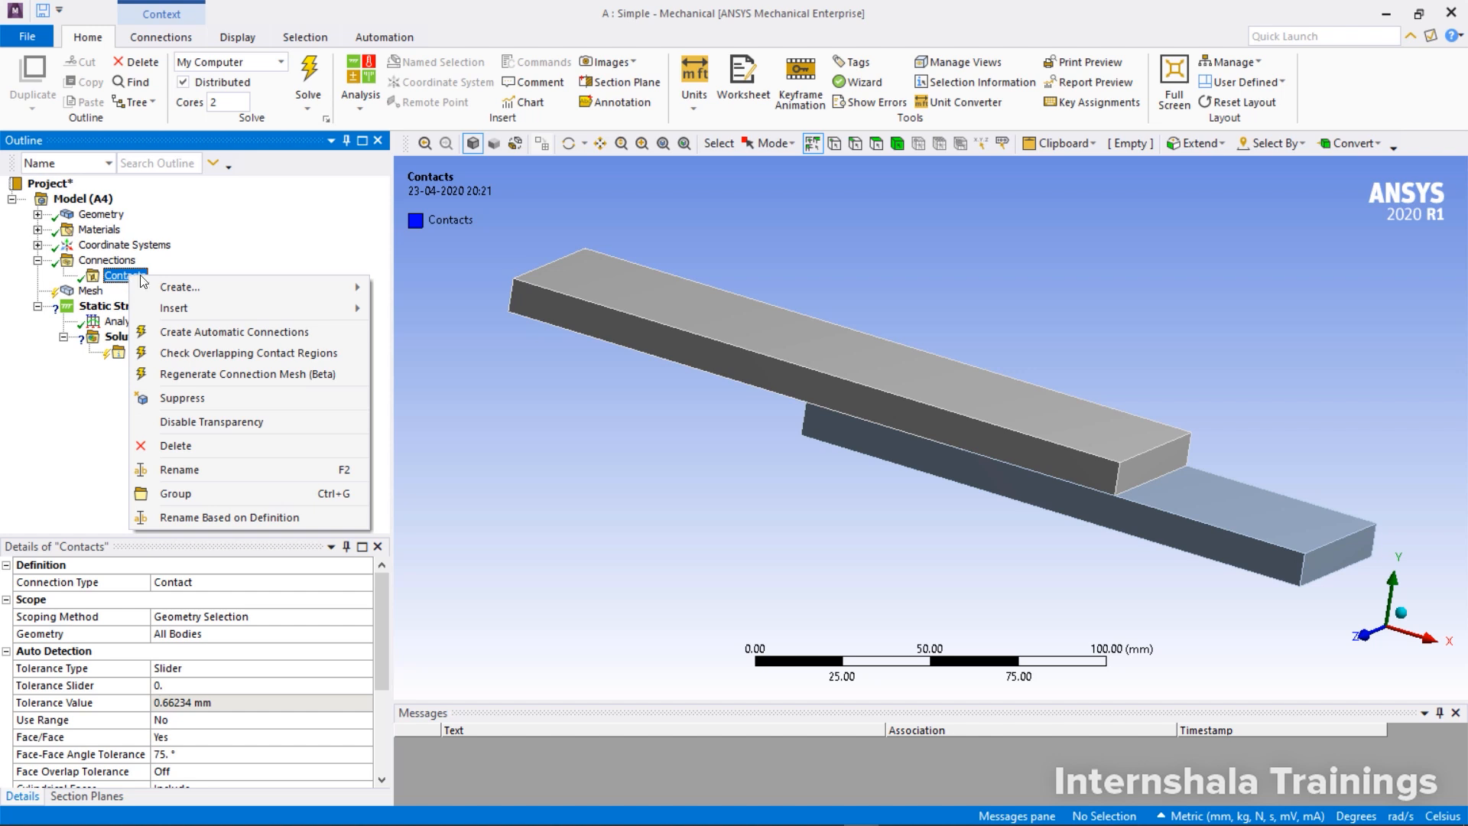
mouse_move(237, 306)
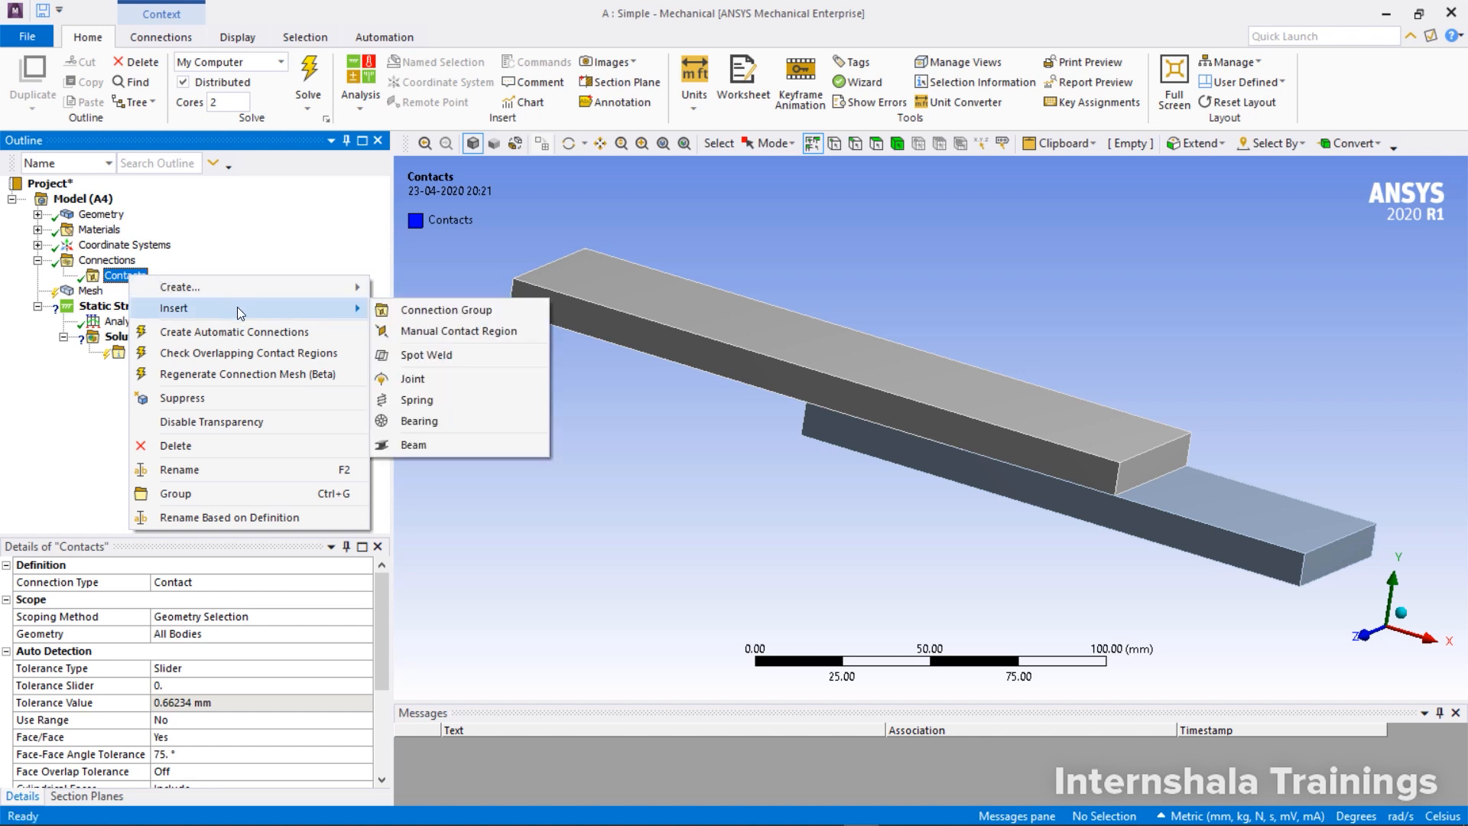
left_click(458, 331)
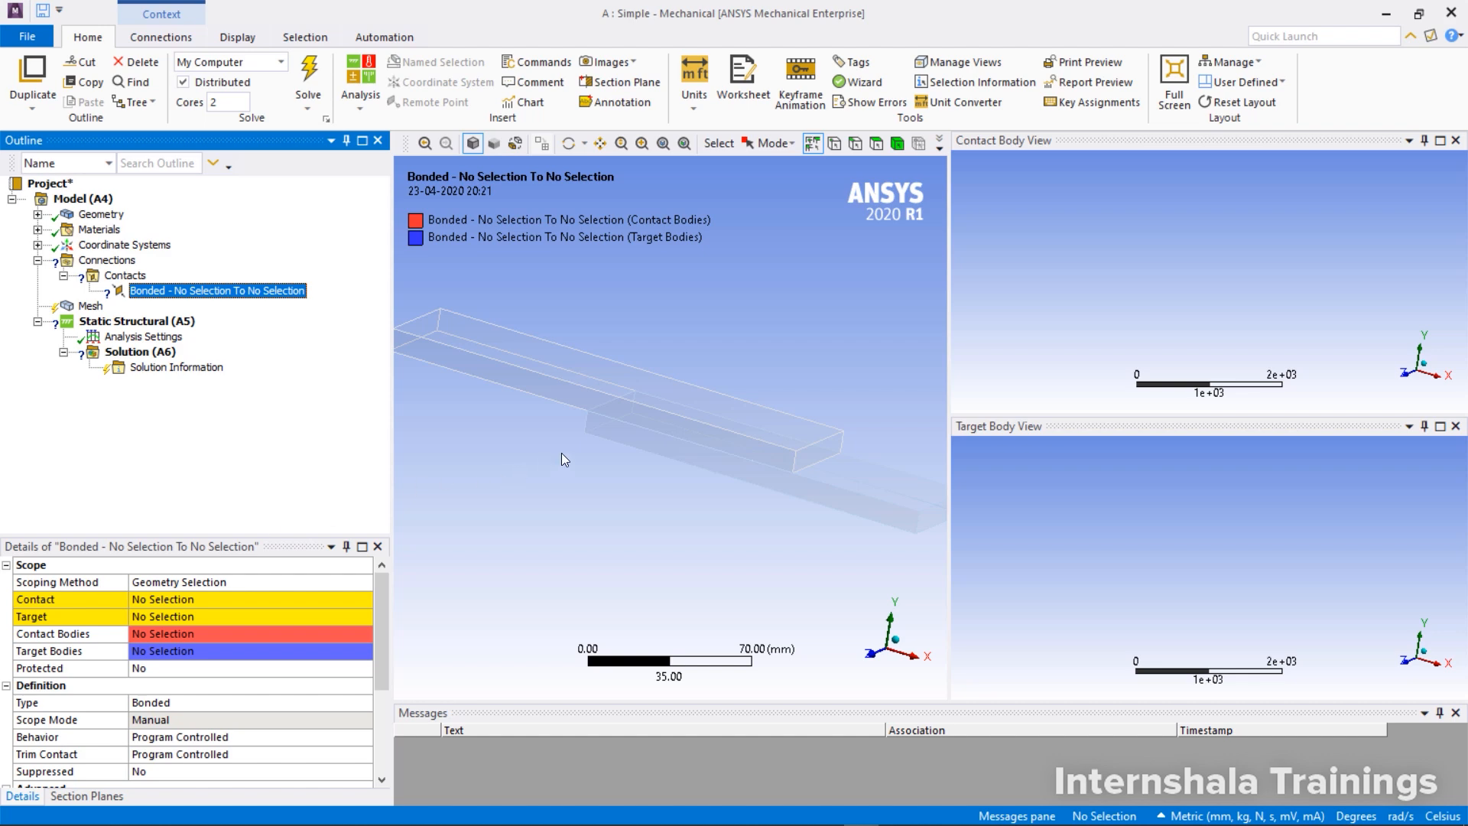
Hide Part 2, the lower plate, to expose the underside of Part 1
mouse_move(561, 453)
middle_mouse_down()
mouse_move(599, 428)
mouse_move(622, 351)
mouse_move(538, 437)
middle_mouse_up()
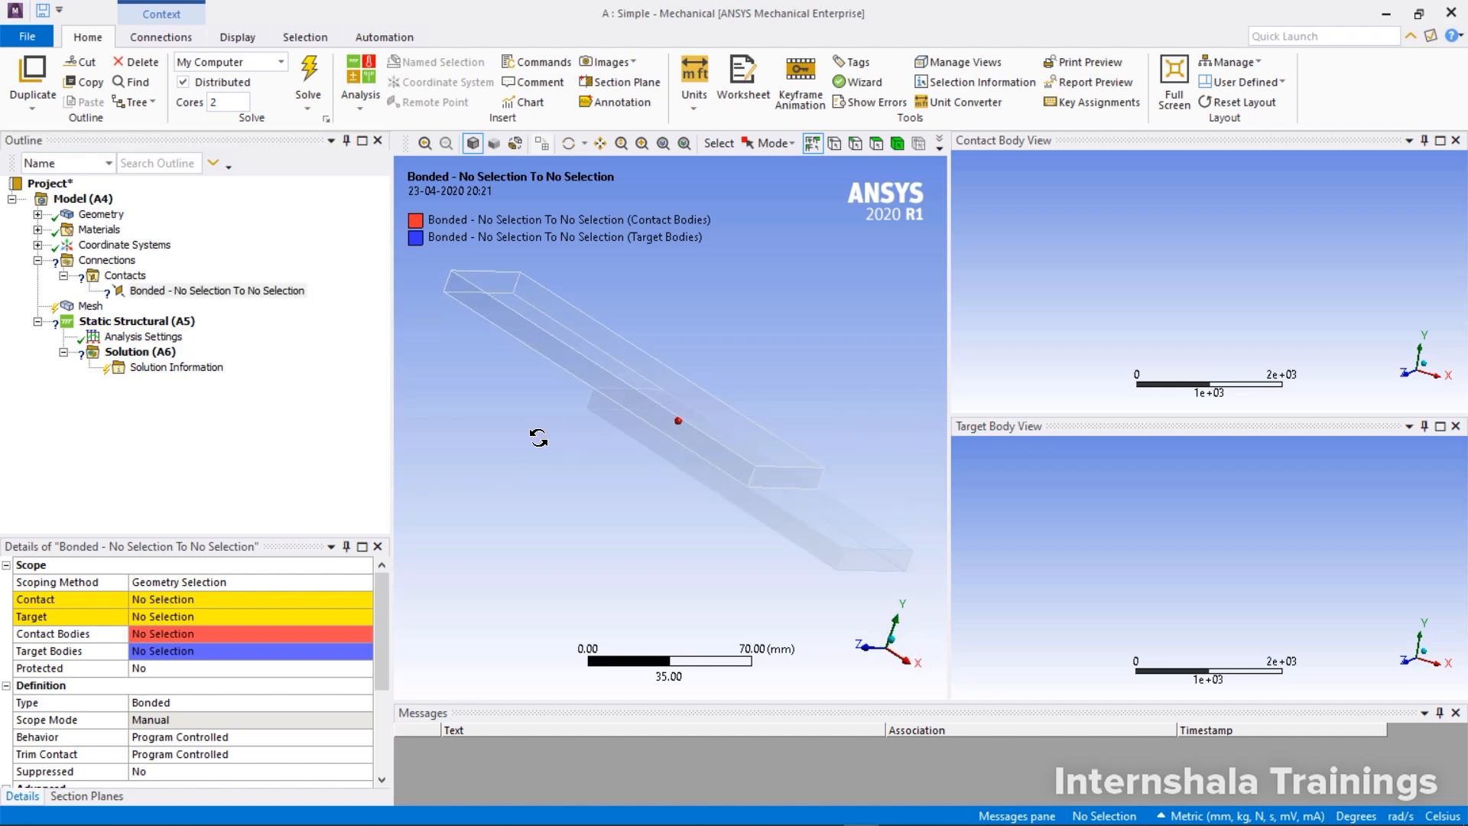
left_click(37, 215)
left_click(107, 246)
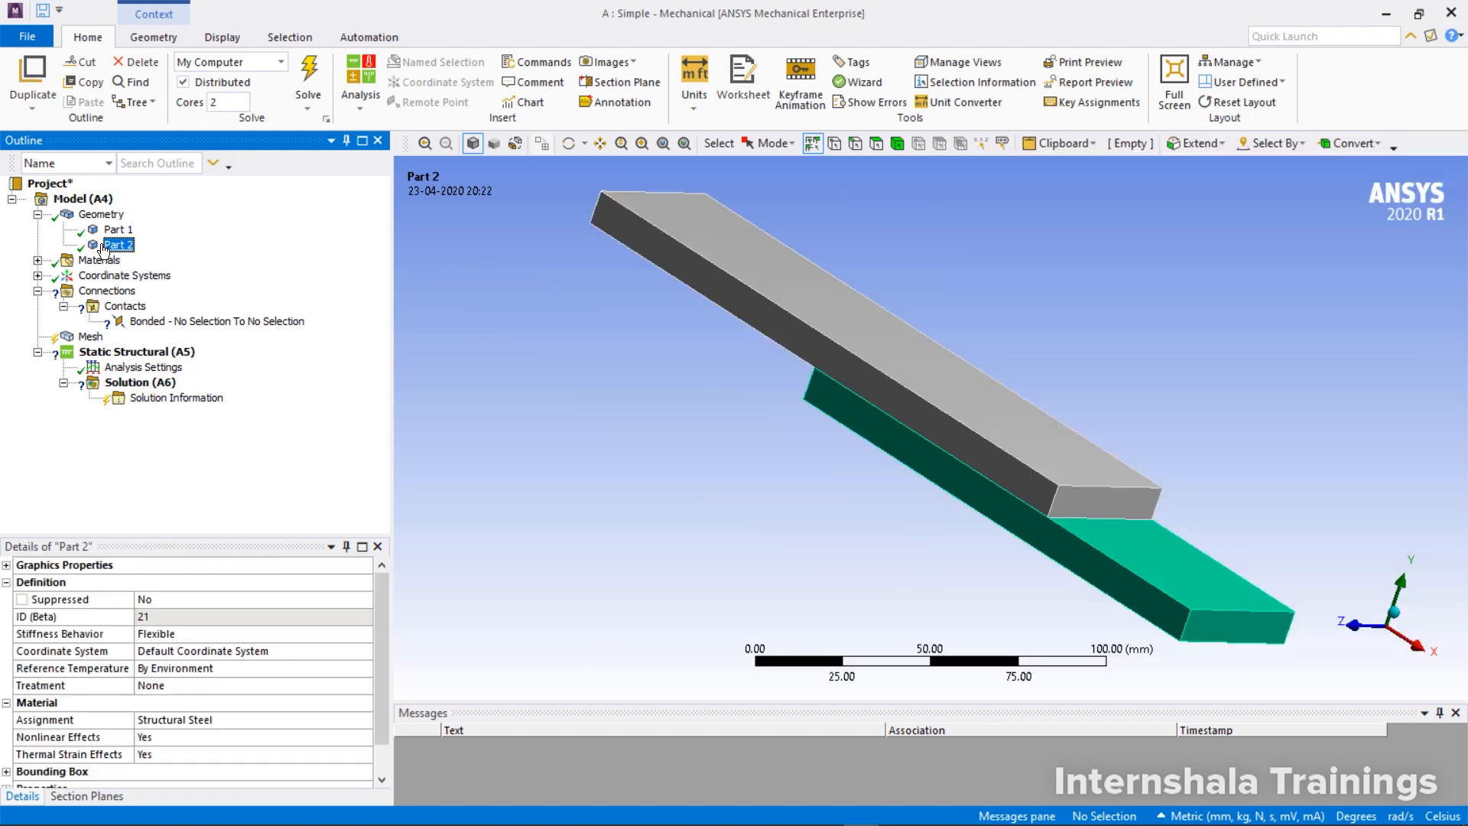
right_click(103, 250)
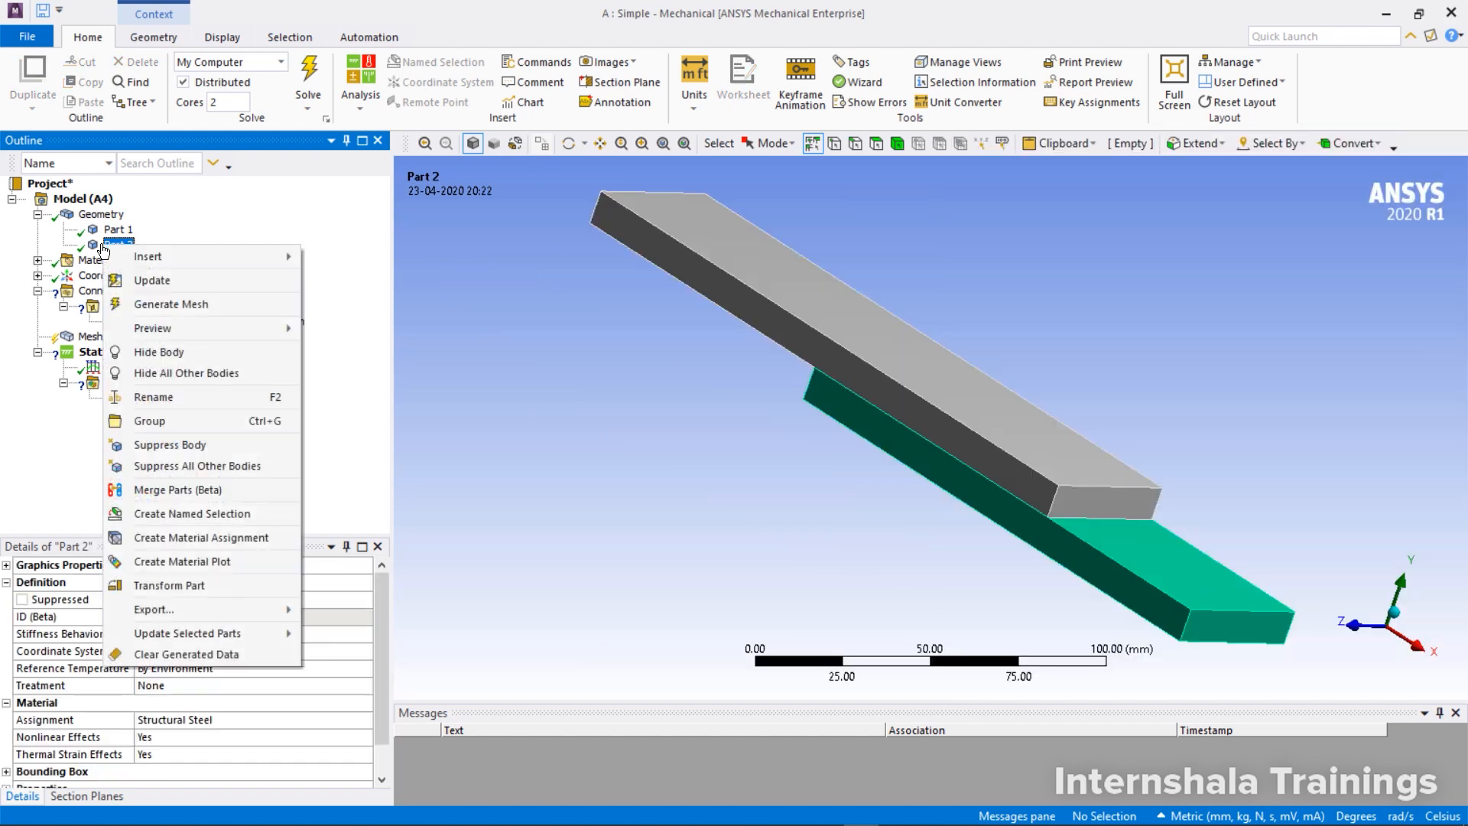
left_click(176, 352)
Scope the contact side of the manual bonded region to the large bottom face of Part 1
middle_click_drag(649, 369, 693, 358)
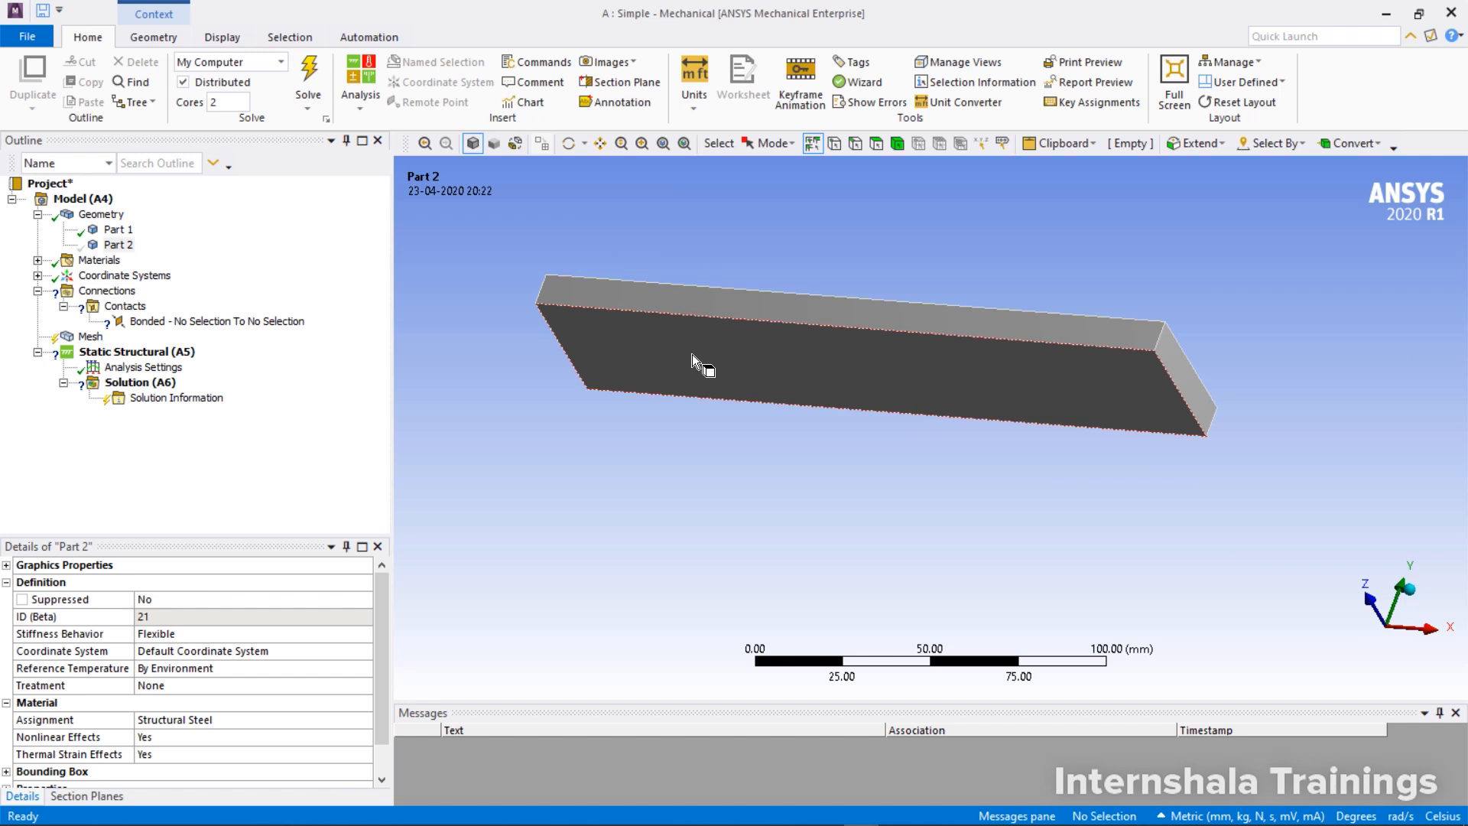
left_click(222, 325)
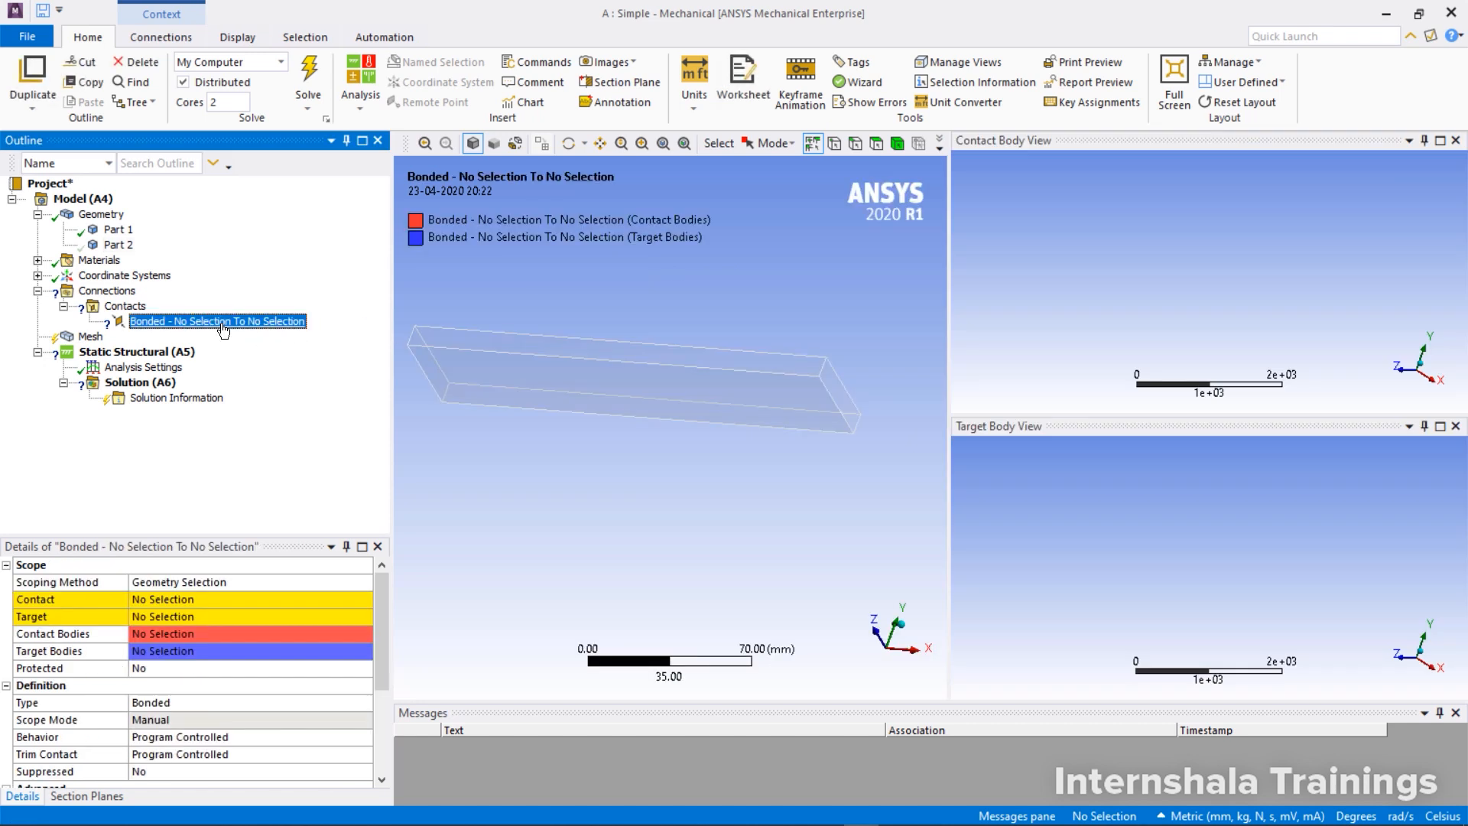
left_click(152, 599)
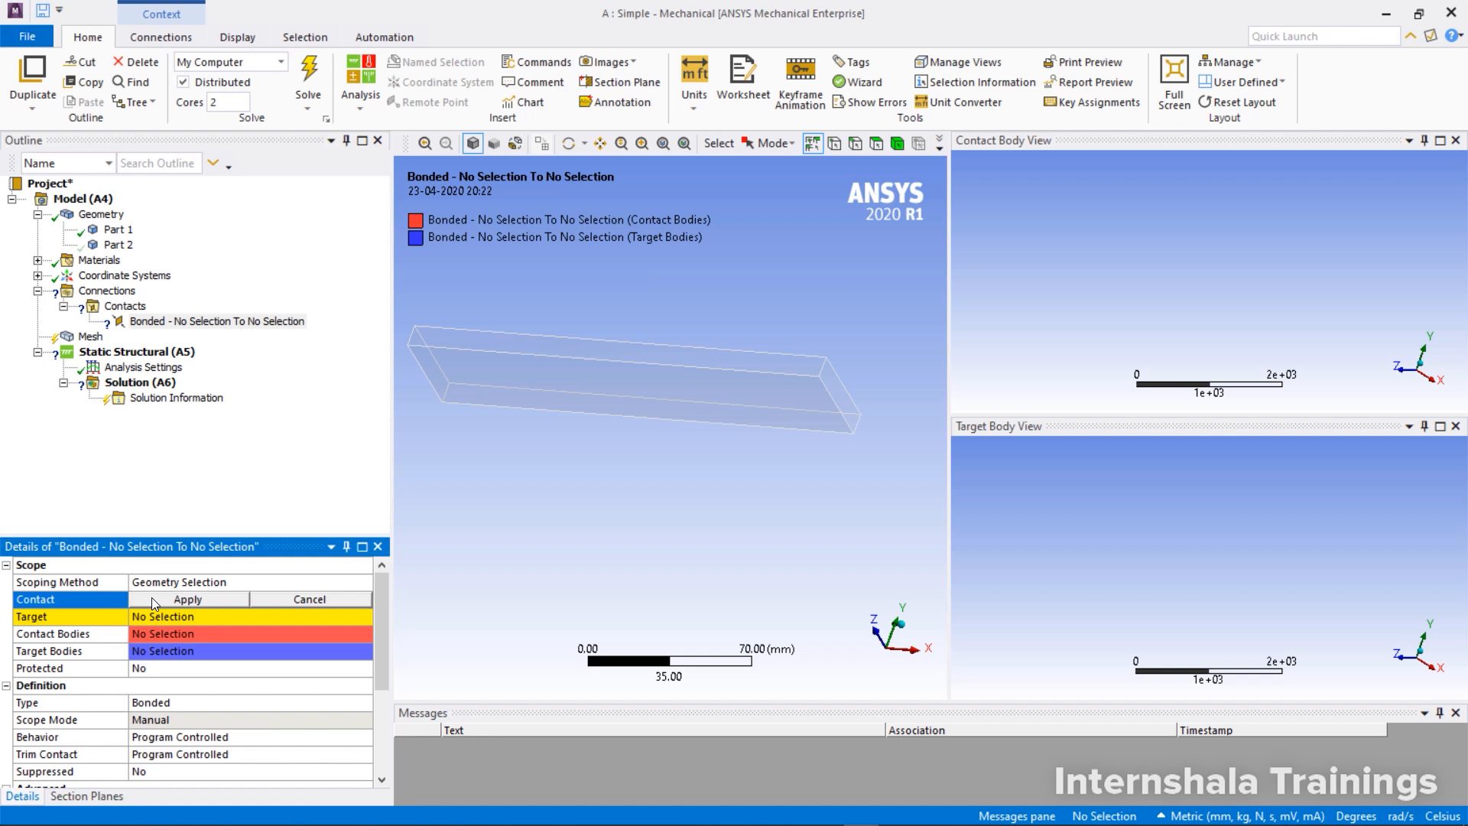
left_click(506, 389)
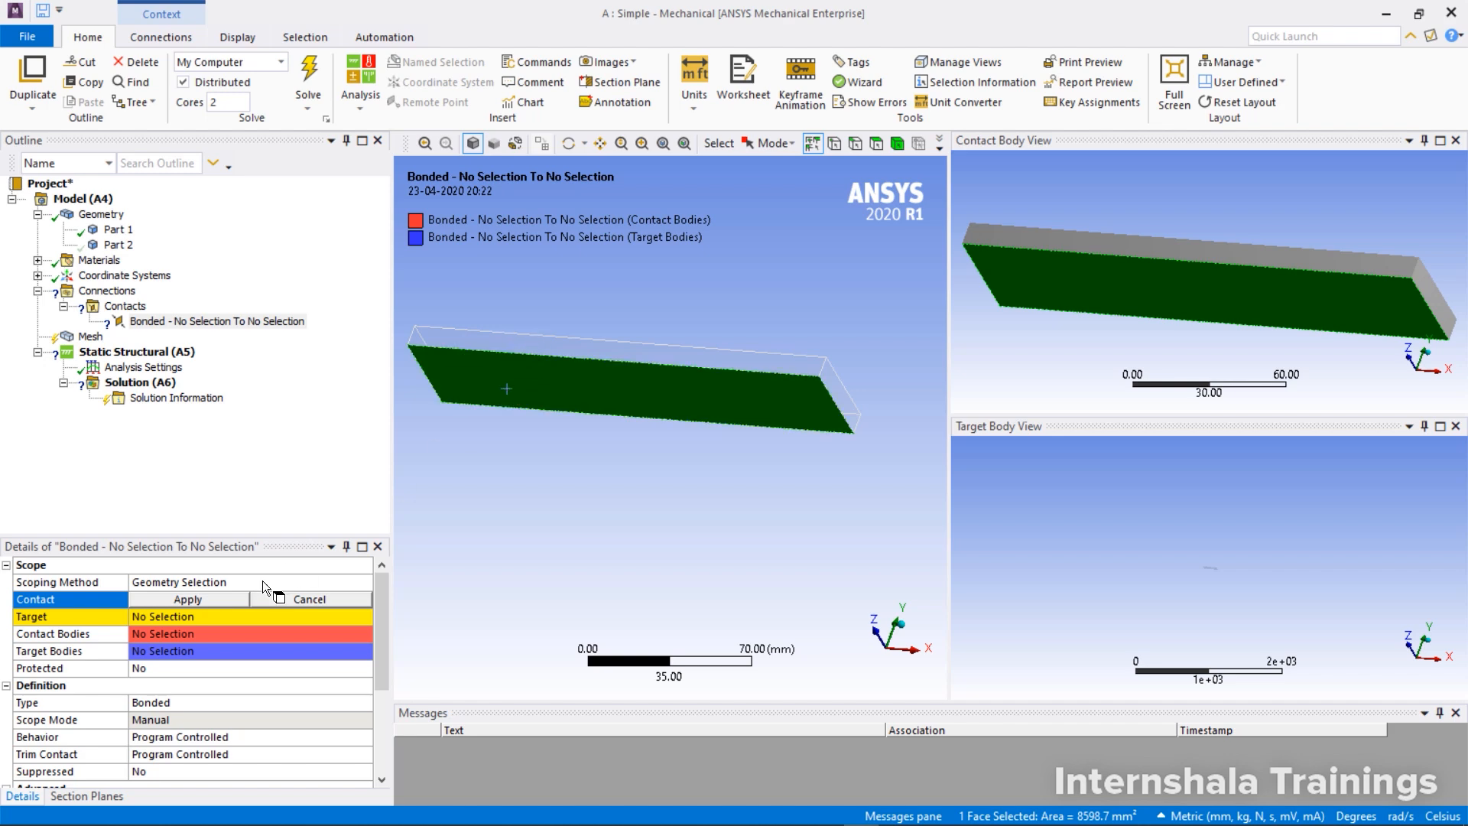
left_click(178, 601)
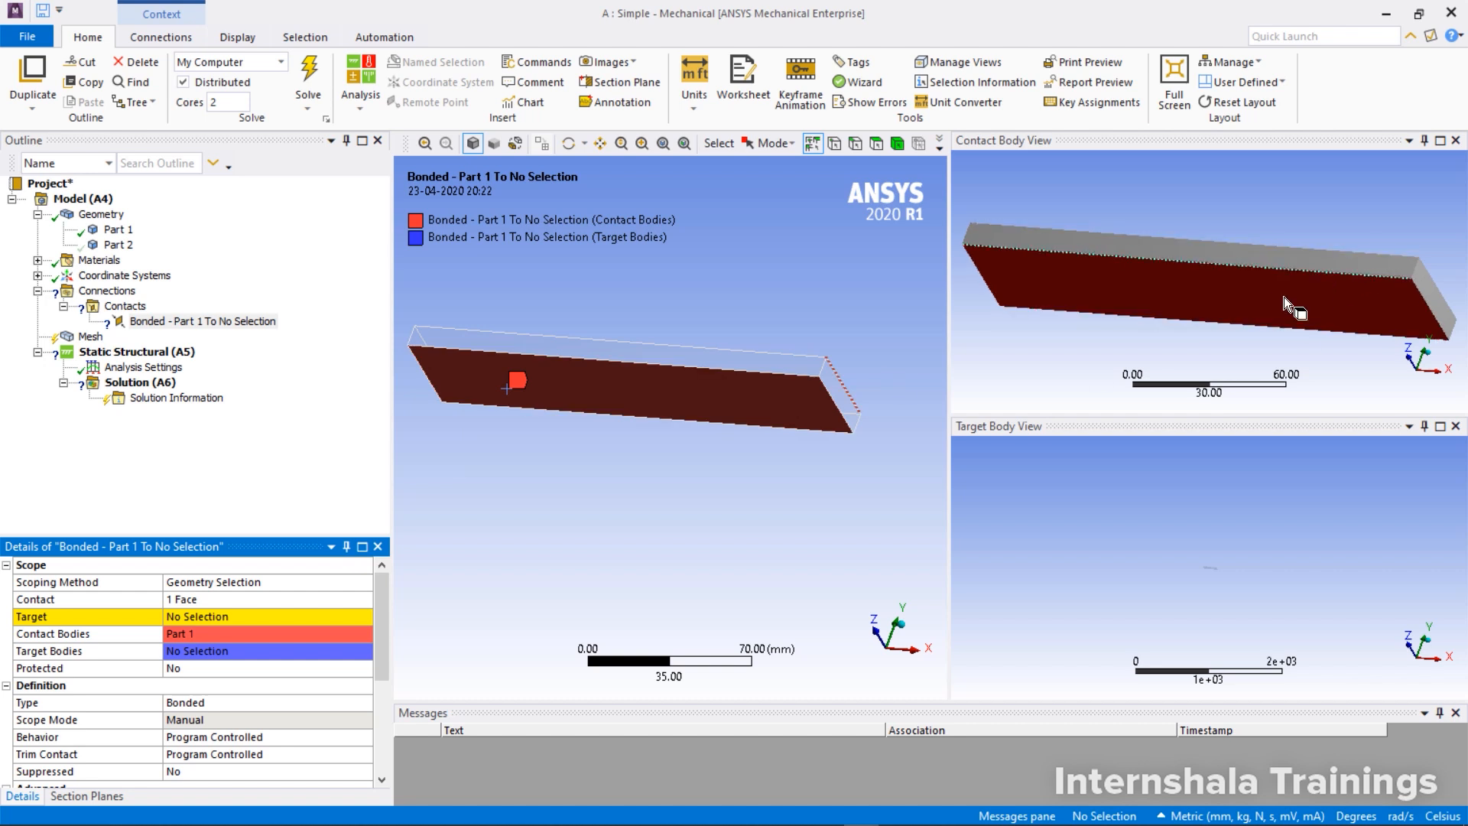
middle_click_drag(1292, 308, 1269, 272)
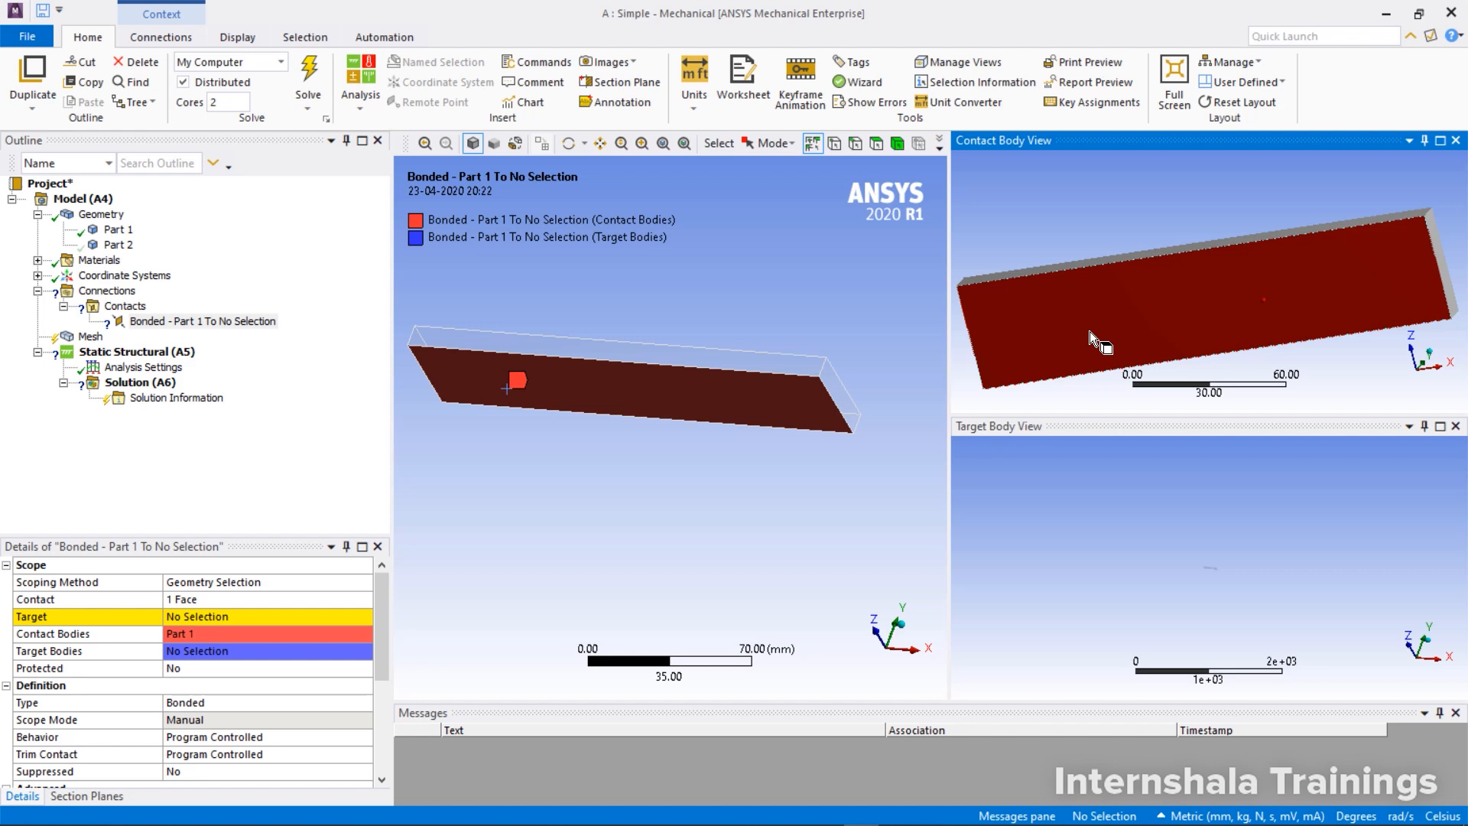
Show Part 2 again and hide Part 1 to expose the lower plate's top face
left_click(119, 244)
right_click(120, 244)
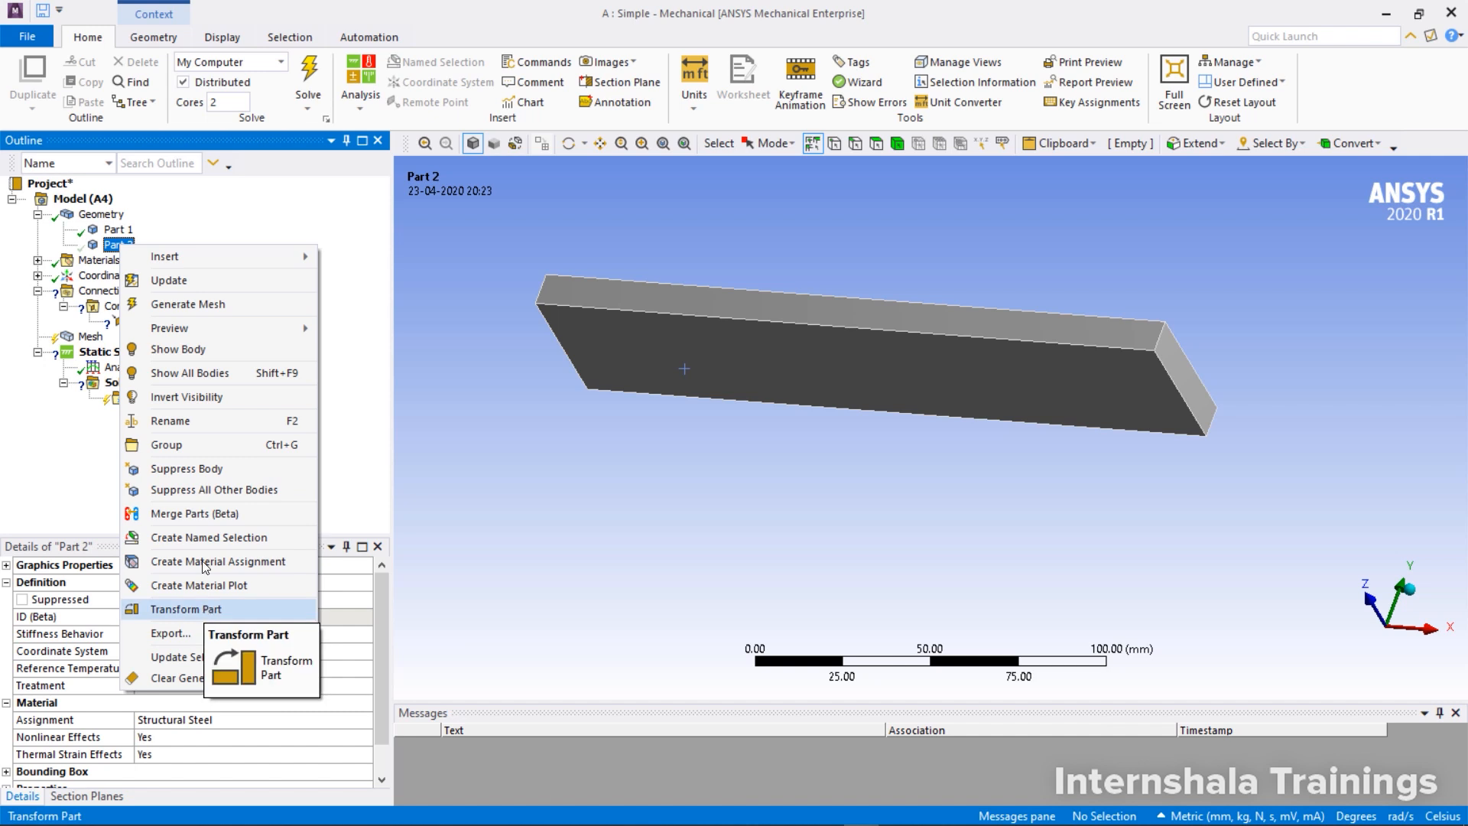
left_click(176, 348)
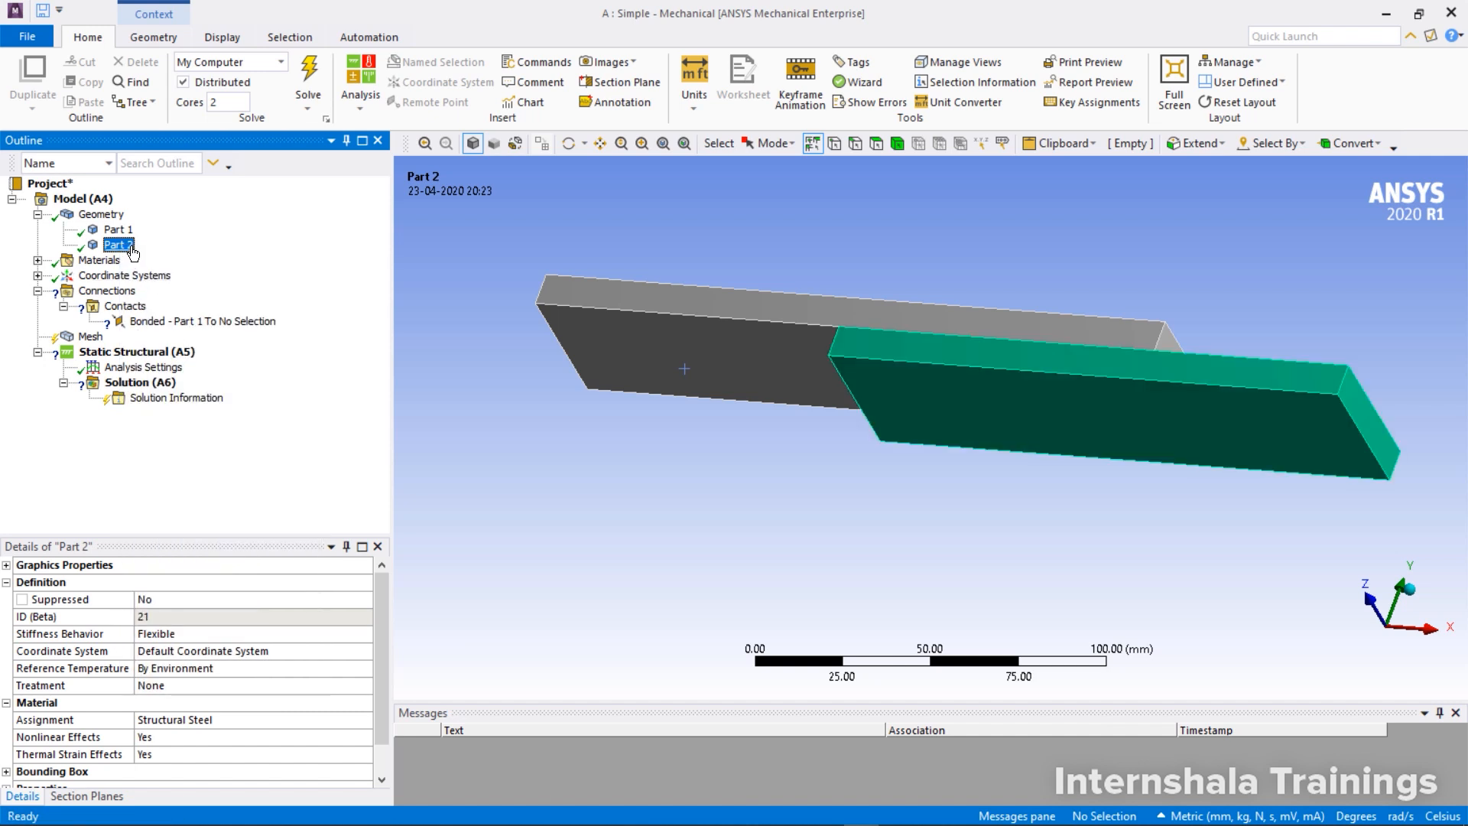
right_click(119, 229)
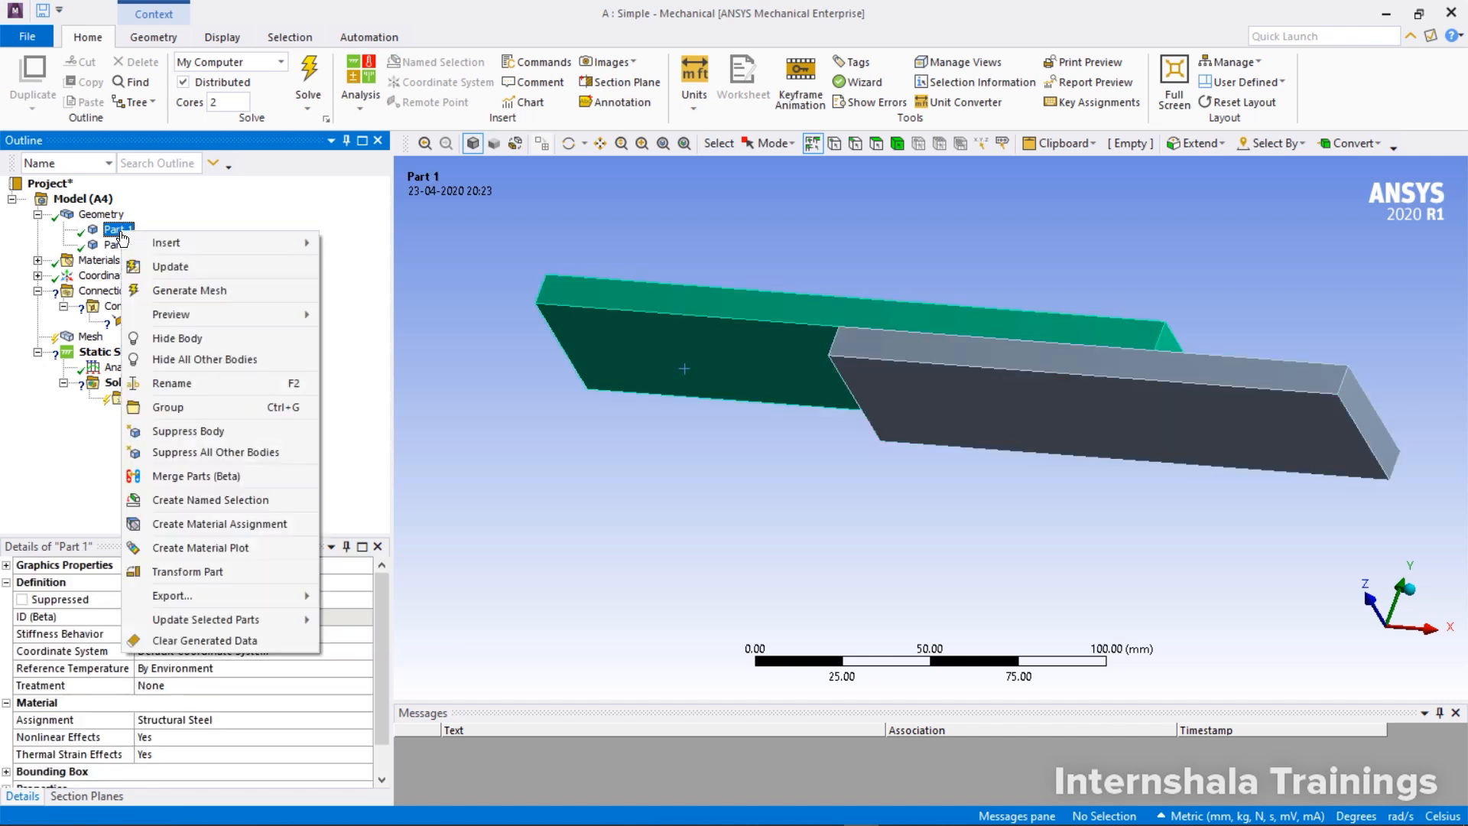
left_click(164, 341)
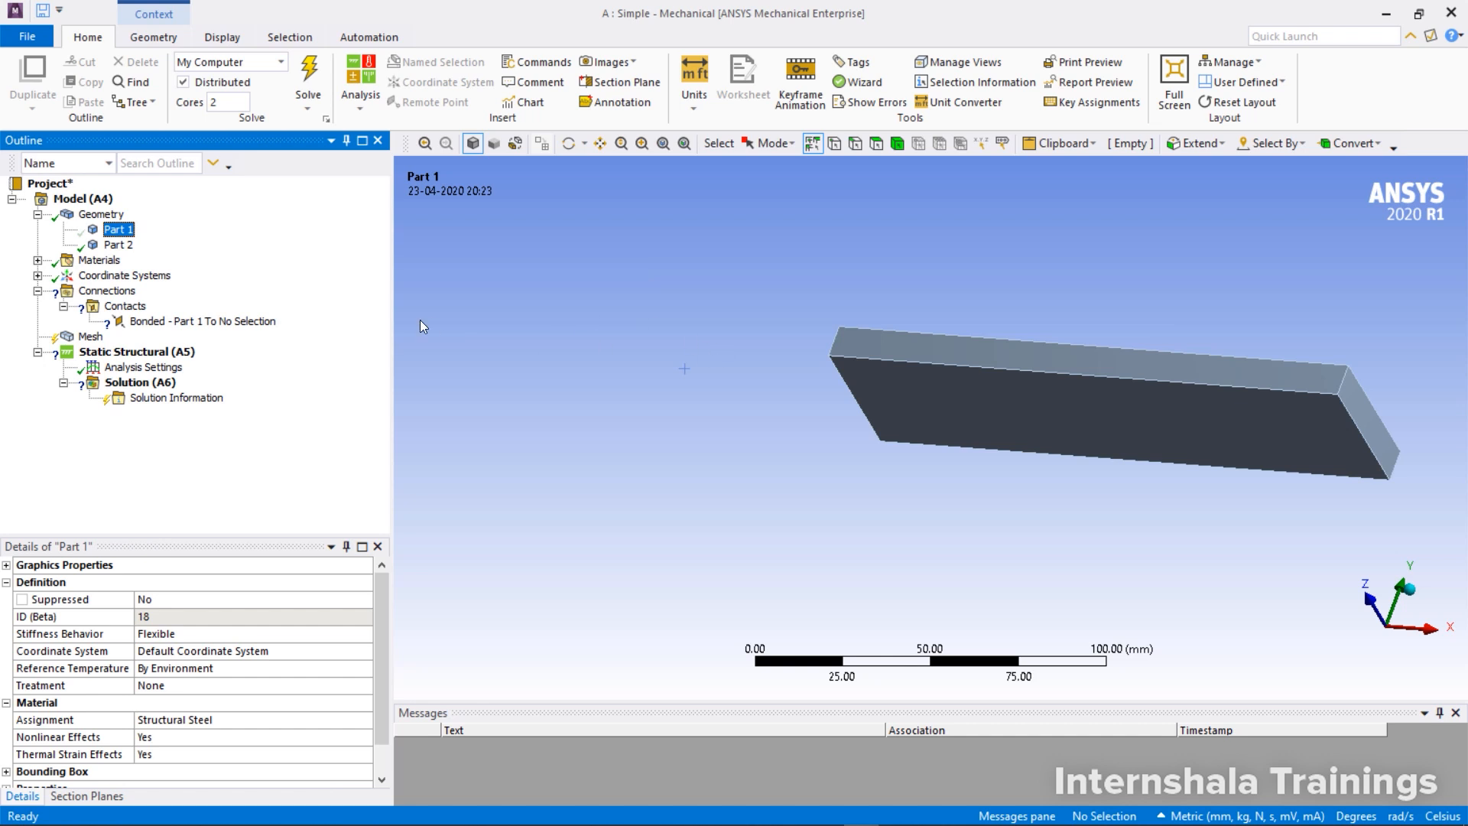
Scope the target side of the bonded contact region to the large top face of Part 2
left_click(219, 324)
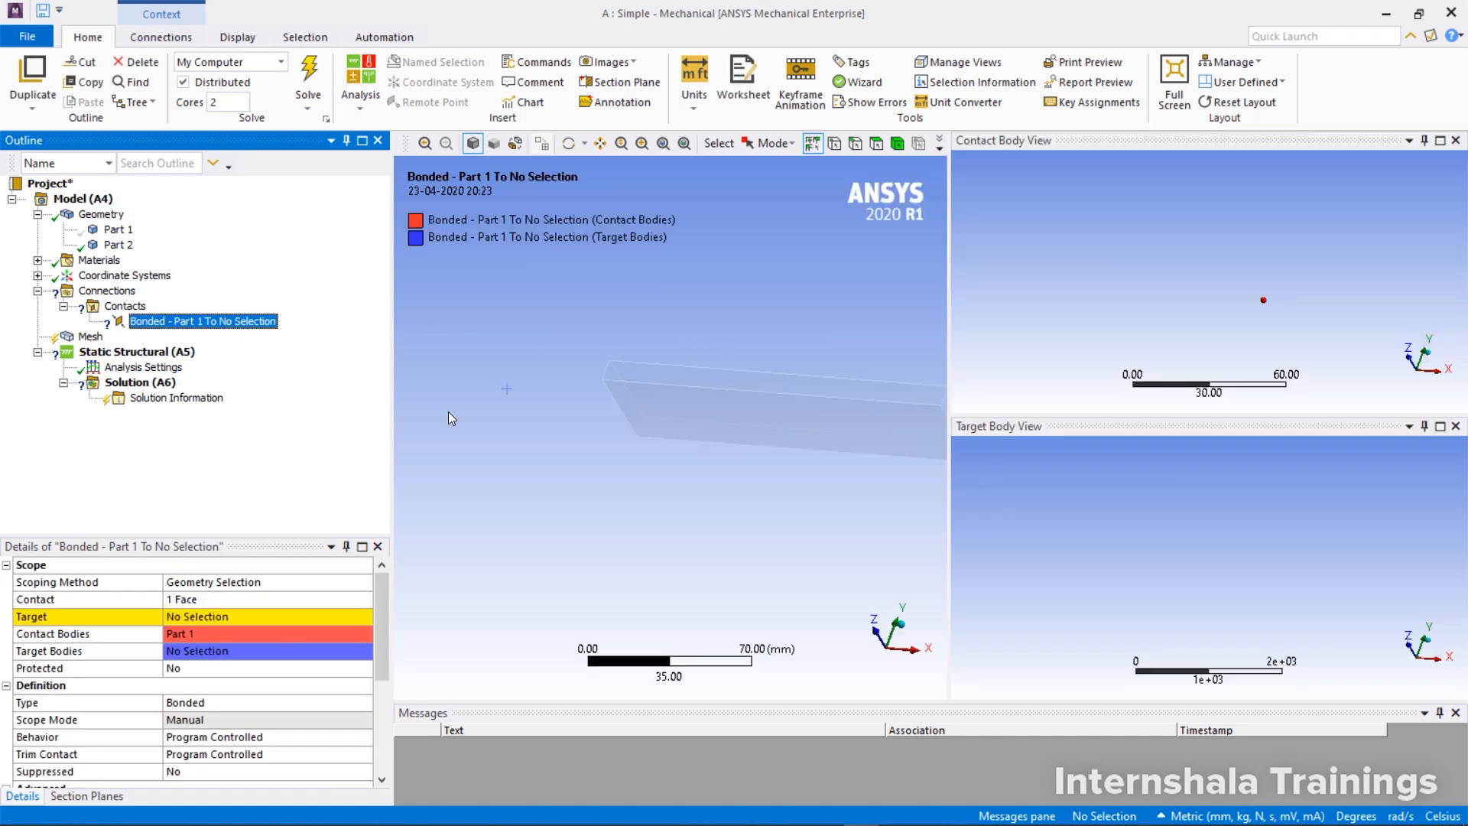
middle_click_drag(532, 362, 778, 366)
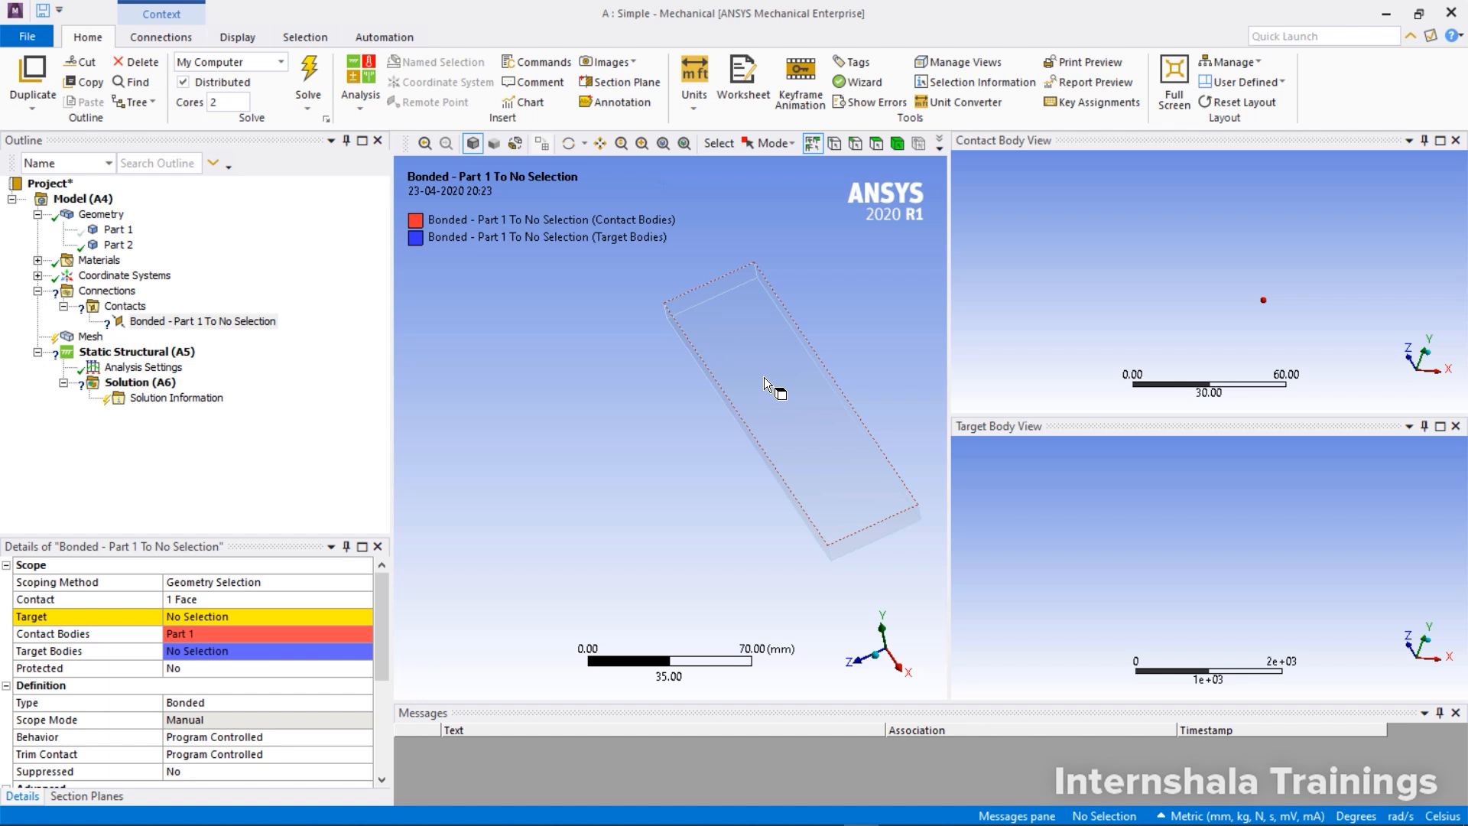
left_click(201, 616)
left_click(782, 424)
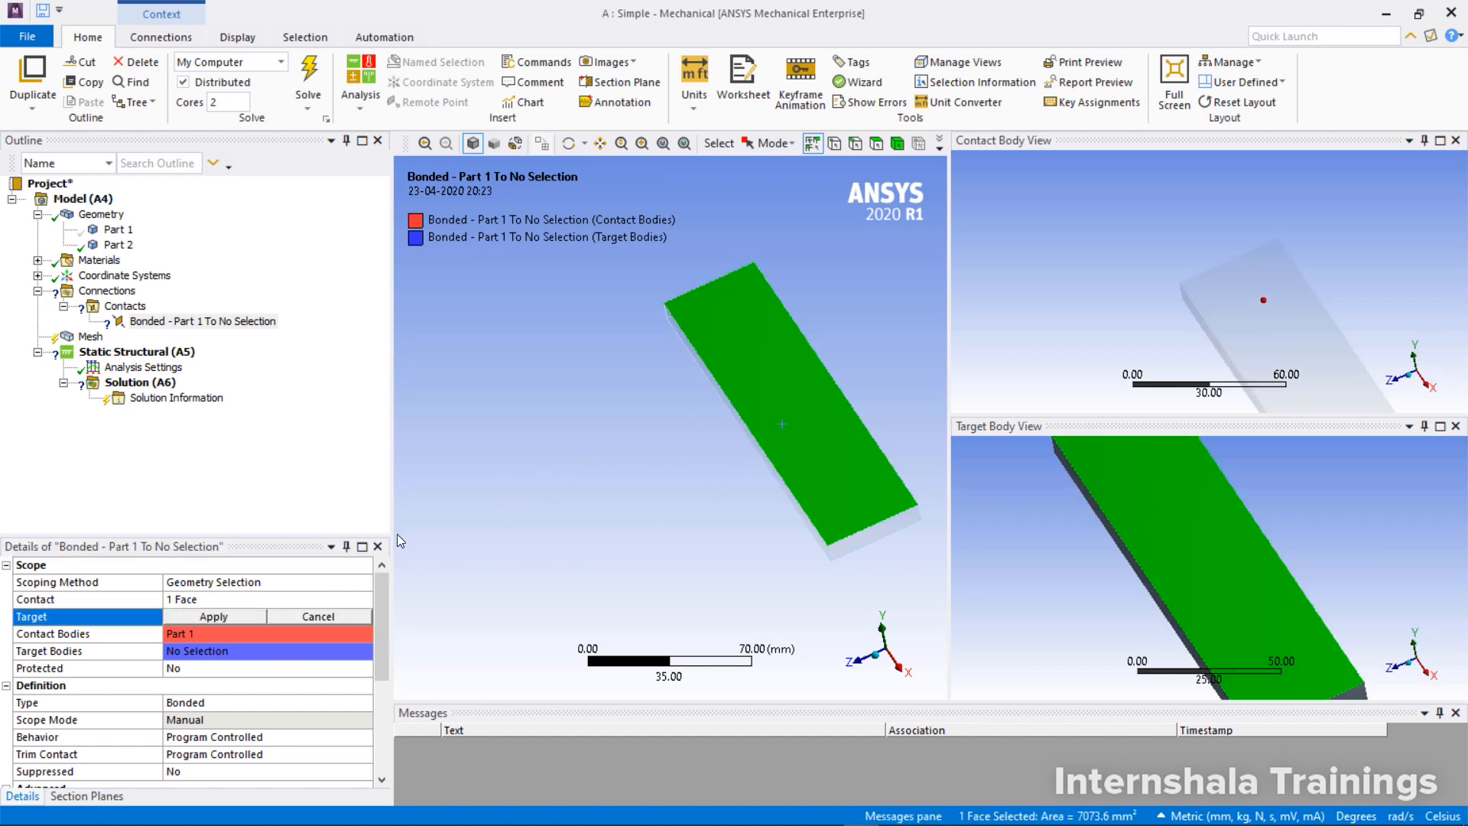
left_click(232, 617)
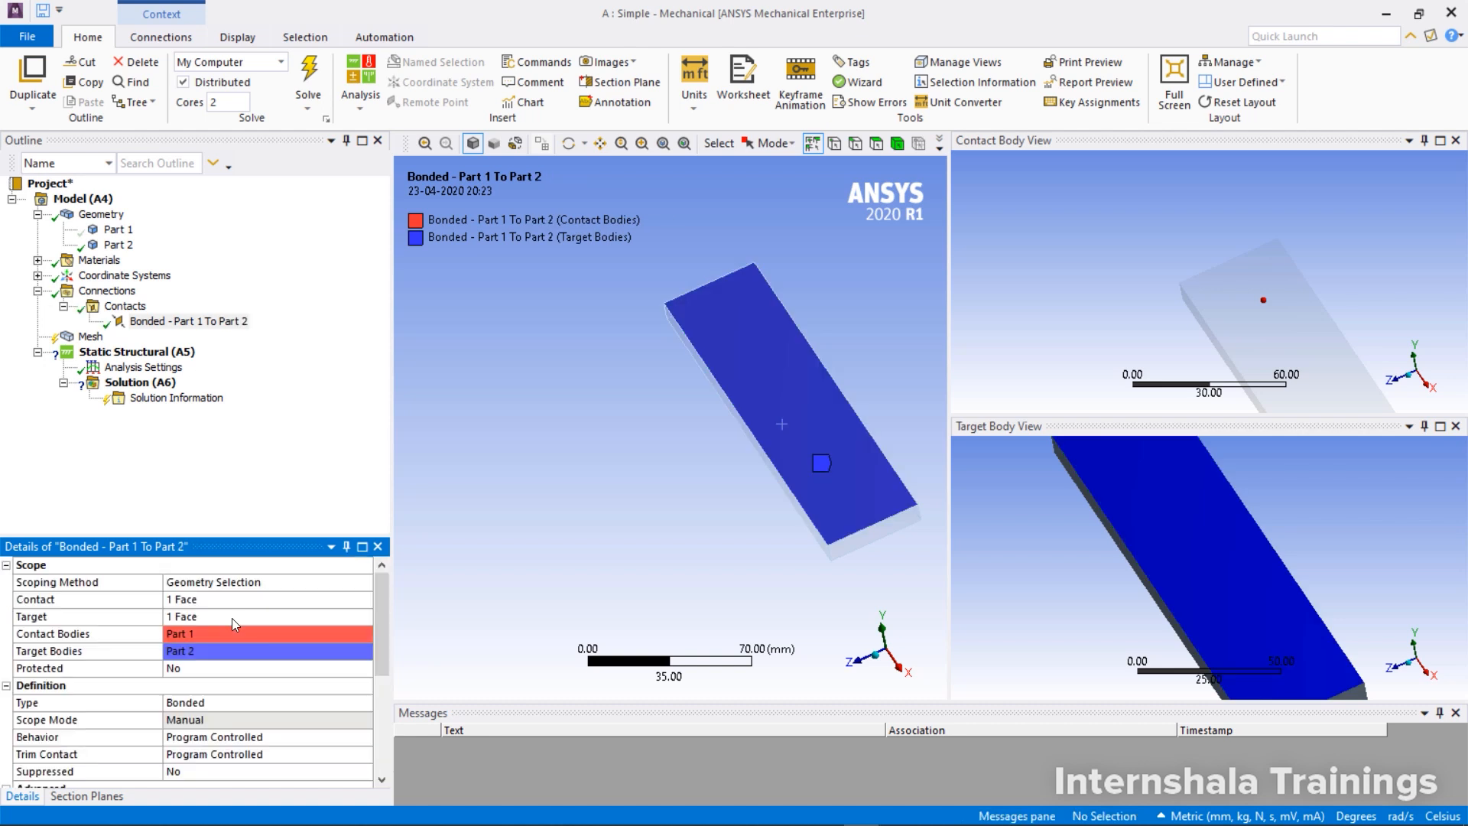
scroll(1171, 582, "down", 6)
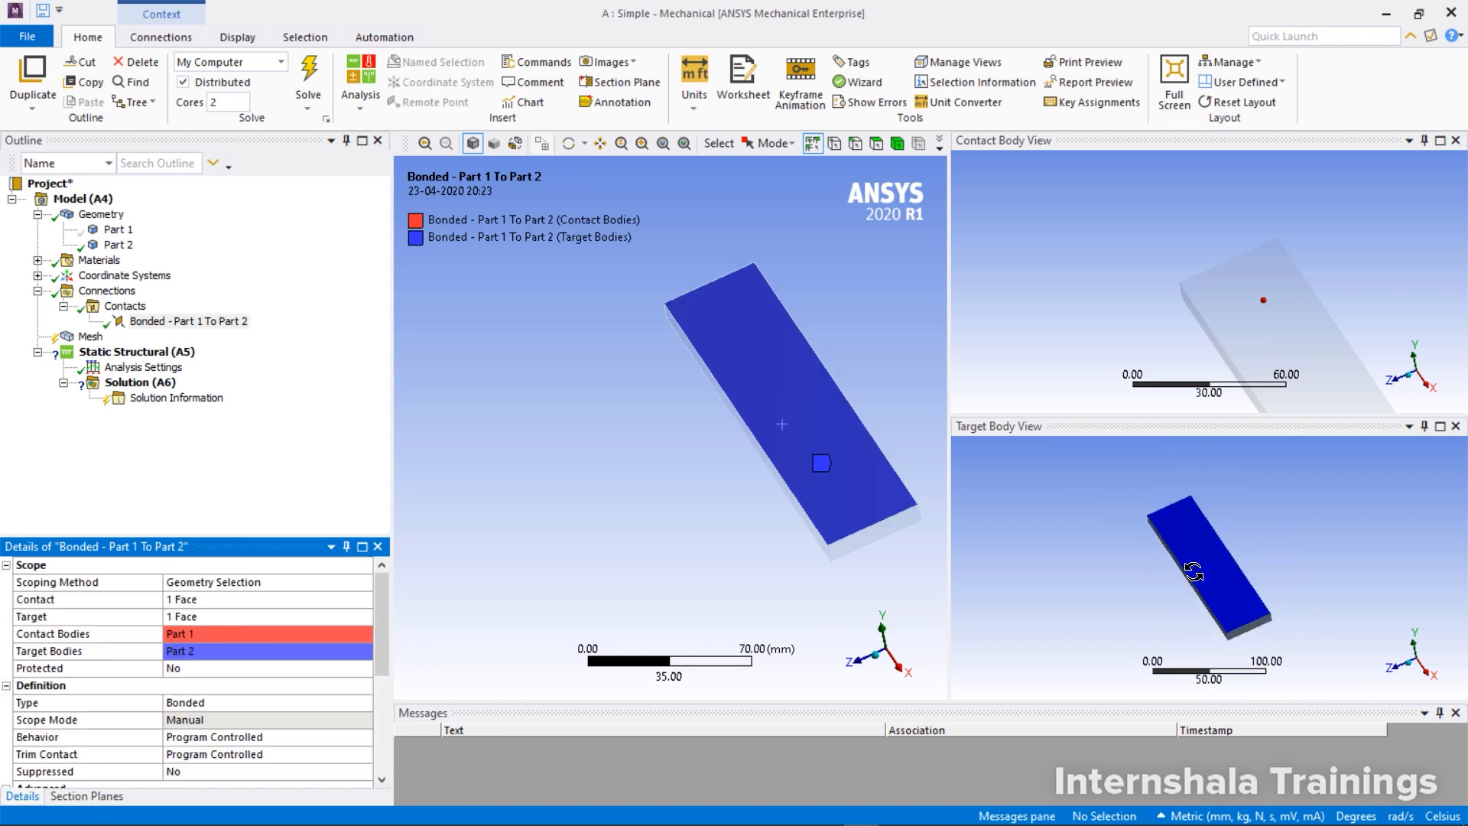
mouse_move(1193, 570)
middle_mouse_down()
mouse_move(1229, 545)
mouse_move(1200, 566)
middle_mouse_up()
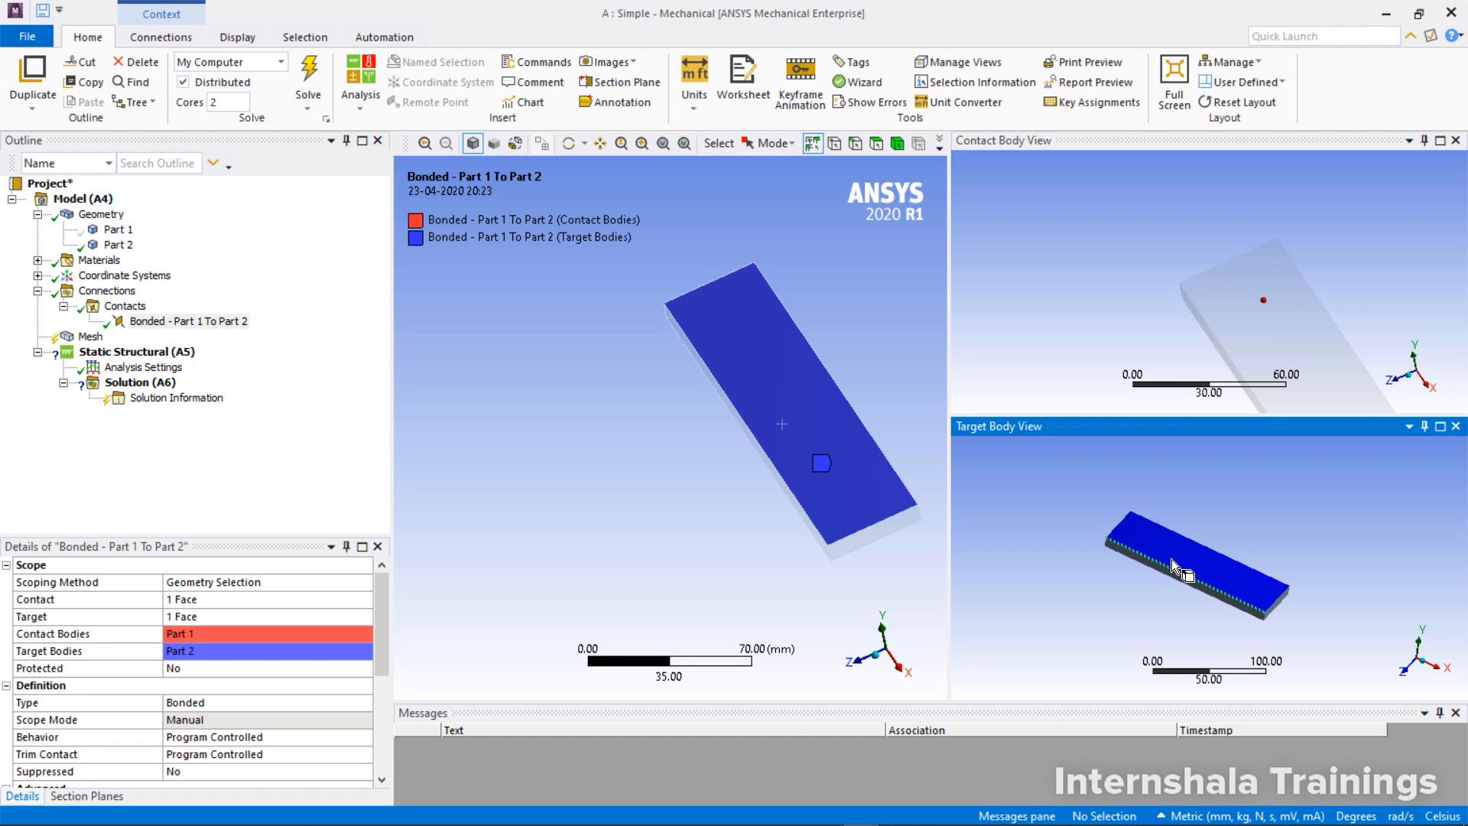
Show the hidden Part 1 again so both overlapping plates are displayed
right_click(109, 229)
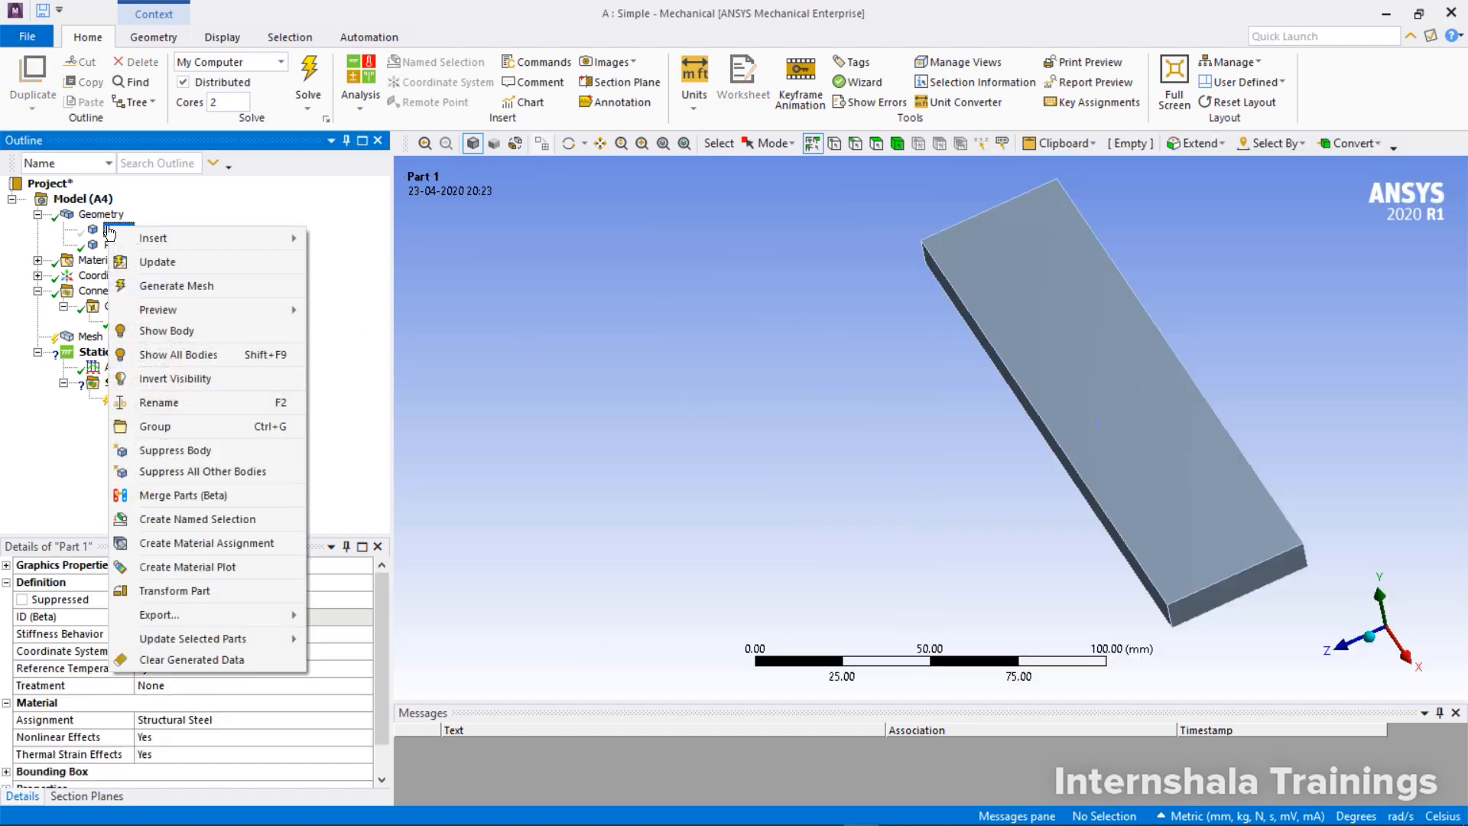
left_click(168, 331)
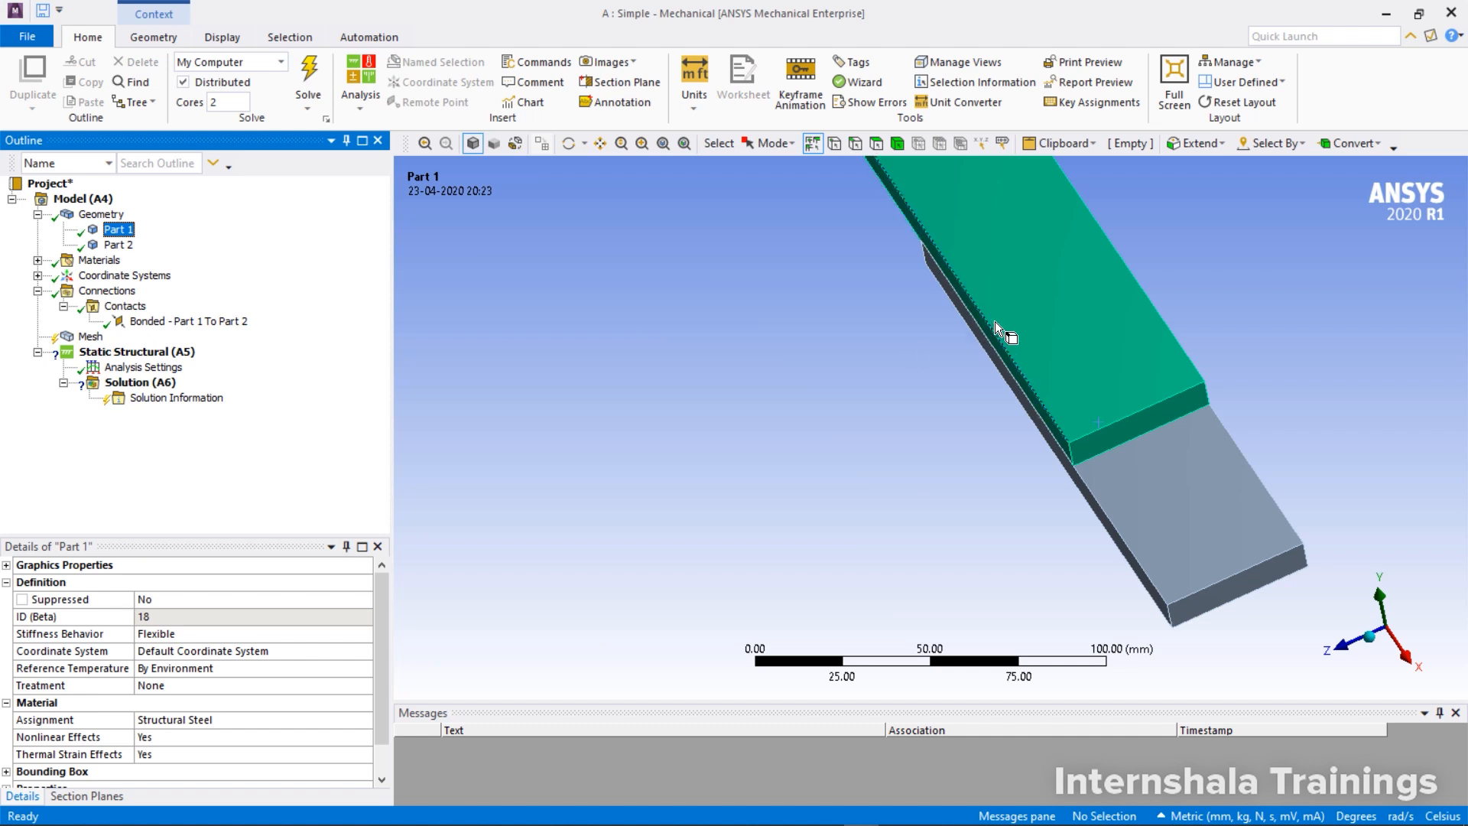
middle_click_drag(996, 327, 838, 346)
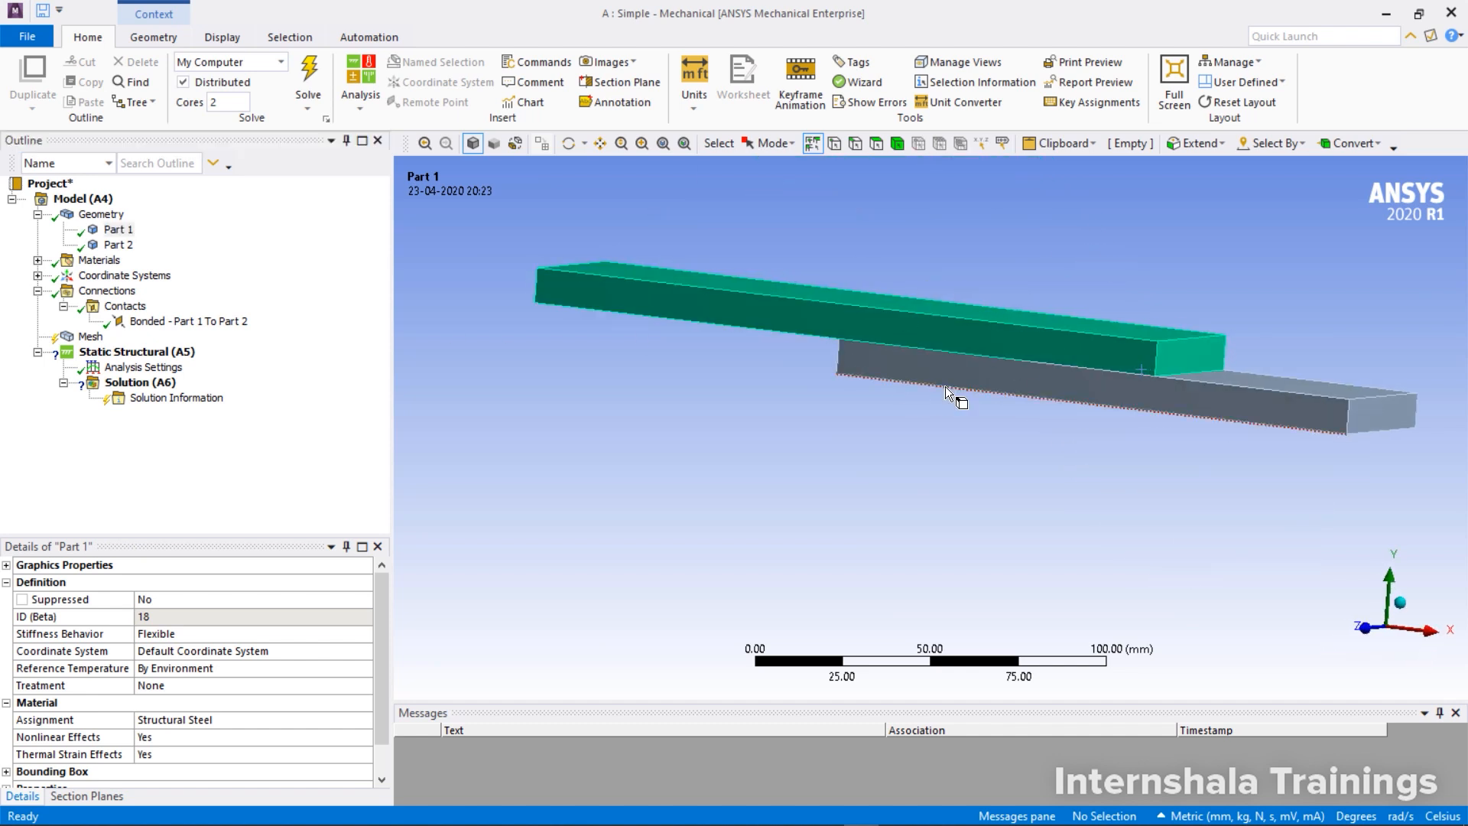
Inspect the bonded contact region's scoped faces in the contact and target body views
left_click(153, 324)
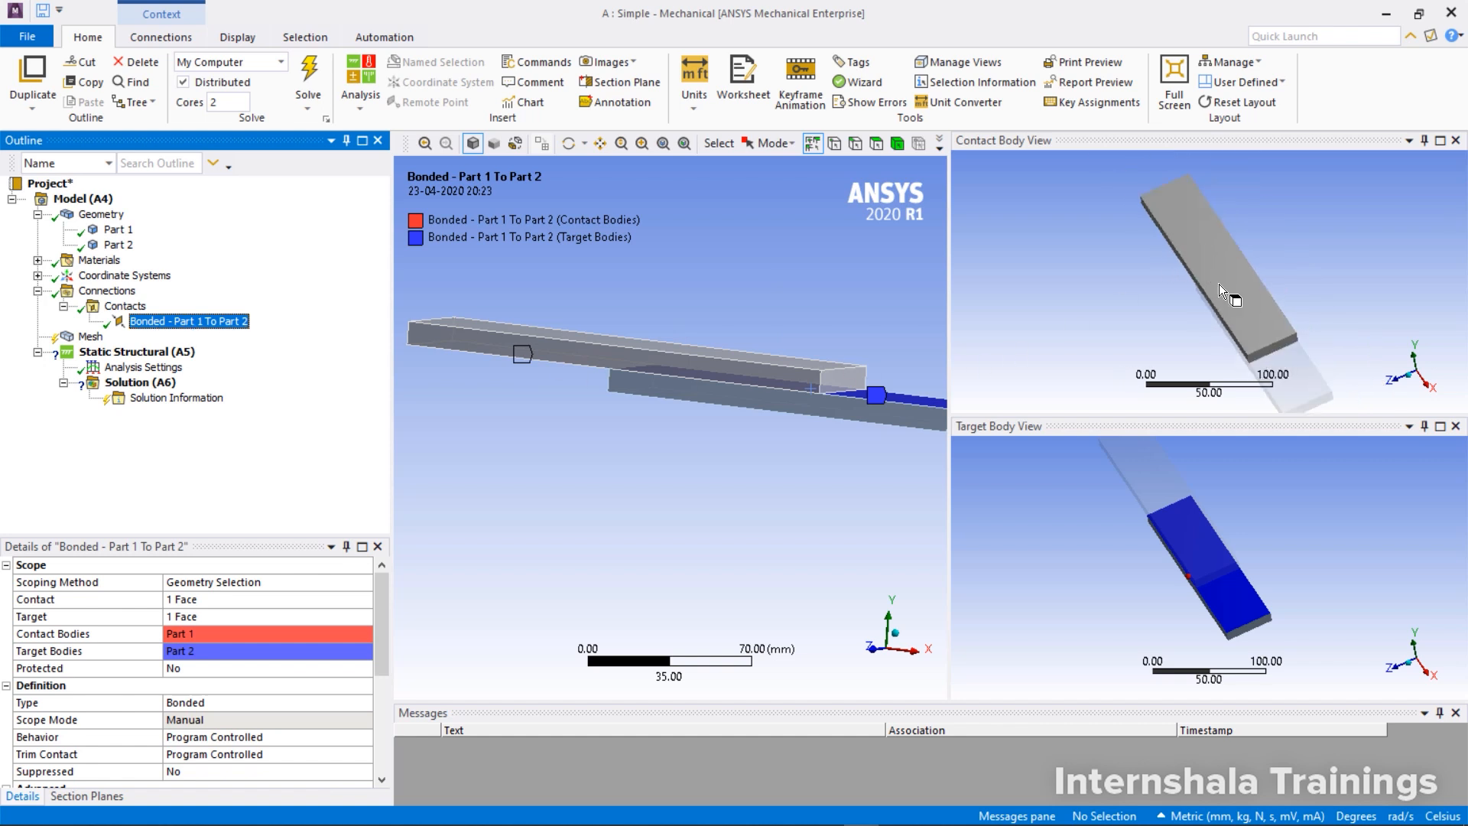
middle_click_drag(1218, 283, 1287, 178)
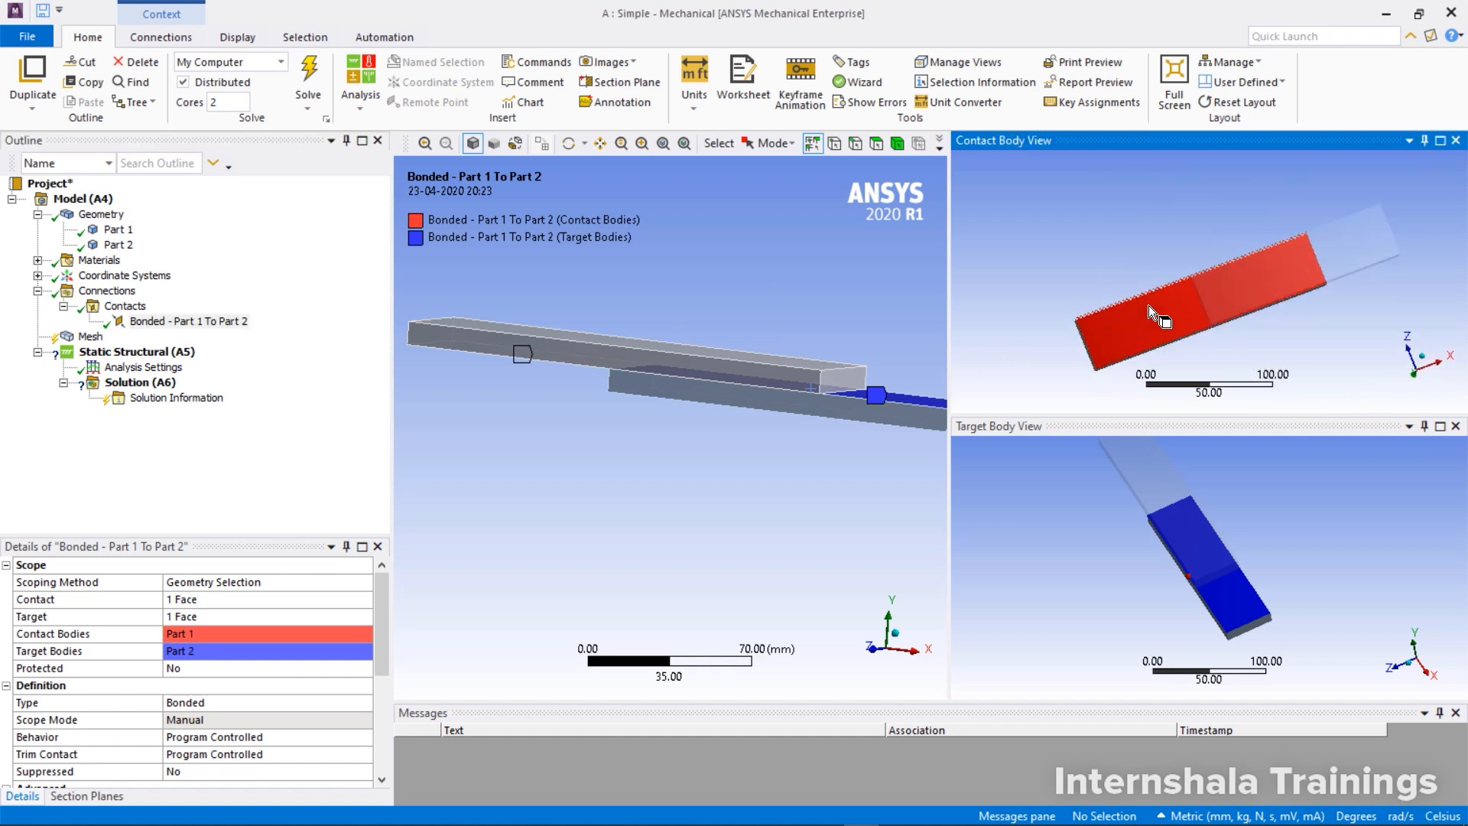
mouse_move(1190, 480)
middle_mouse_down()
mouse_move(1220, 466)
mouse_move(1186, 494)
middle_mouse_up()
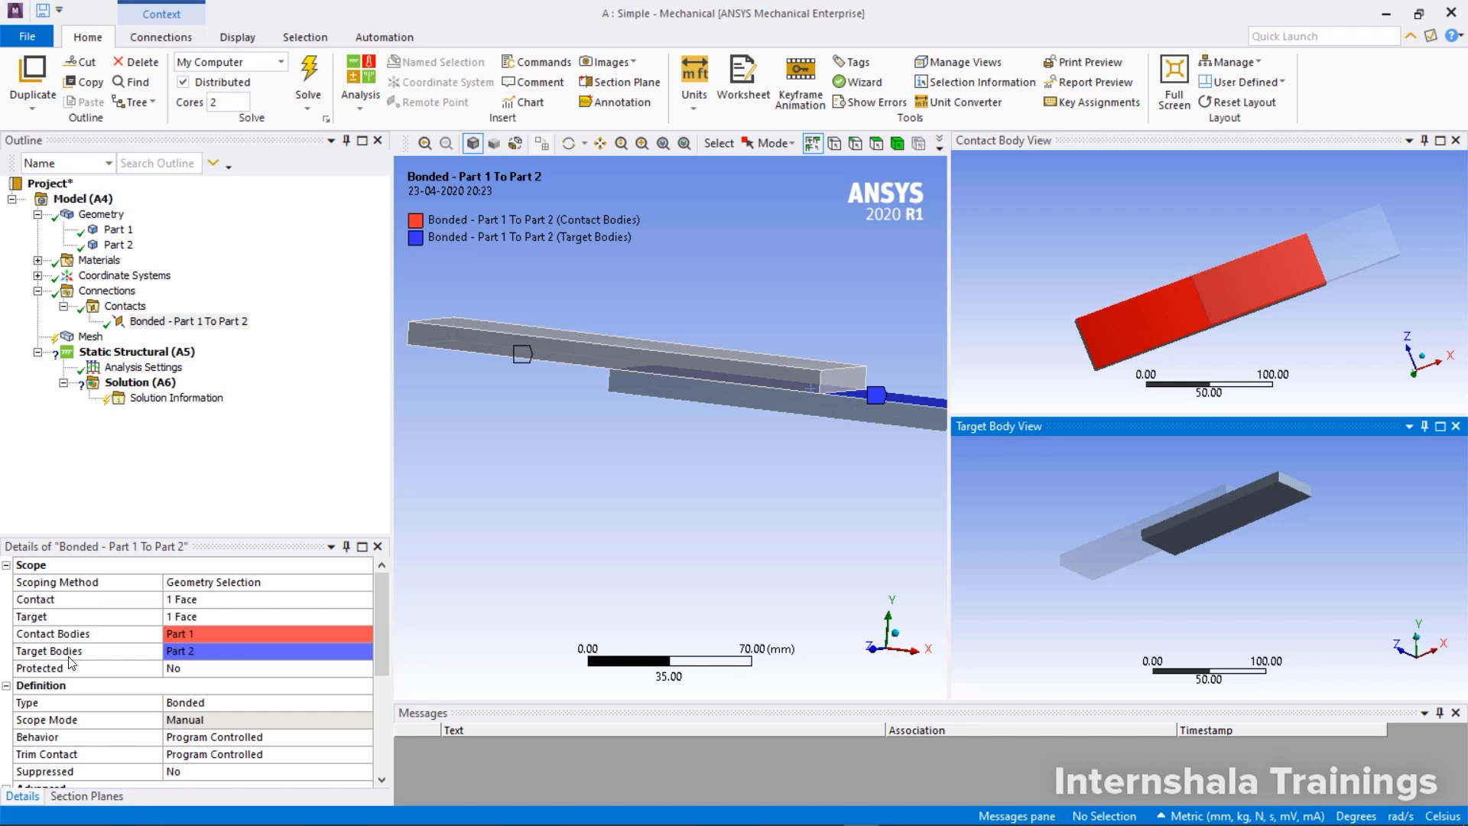
Rename Part 1 as Top Plate
left_click(127, 234)
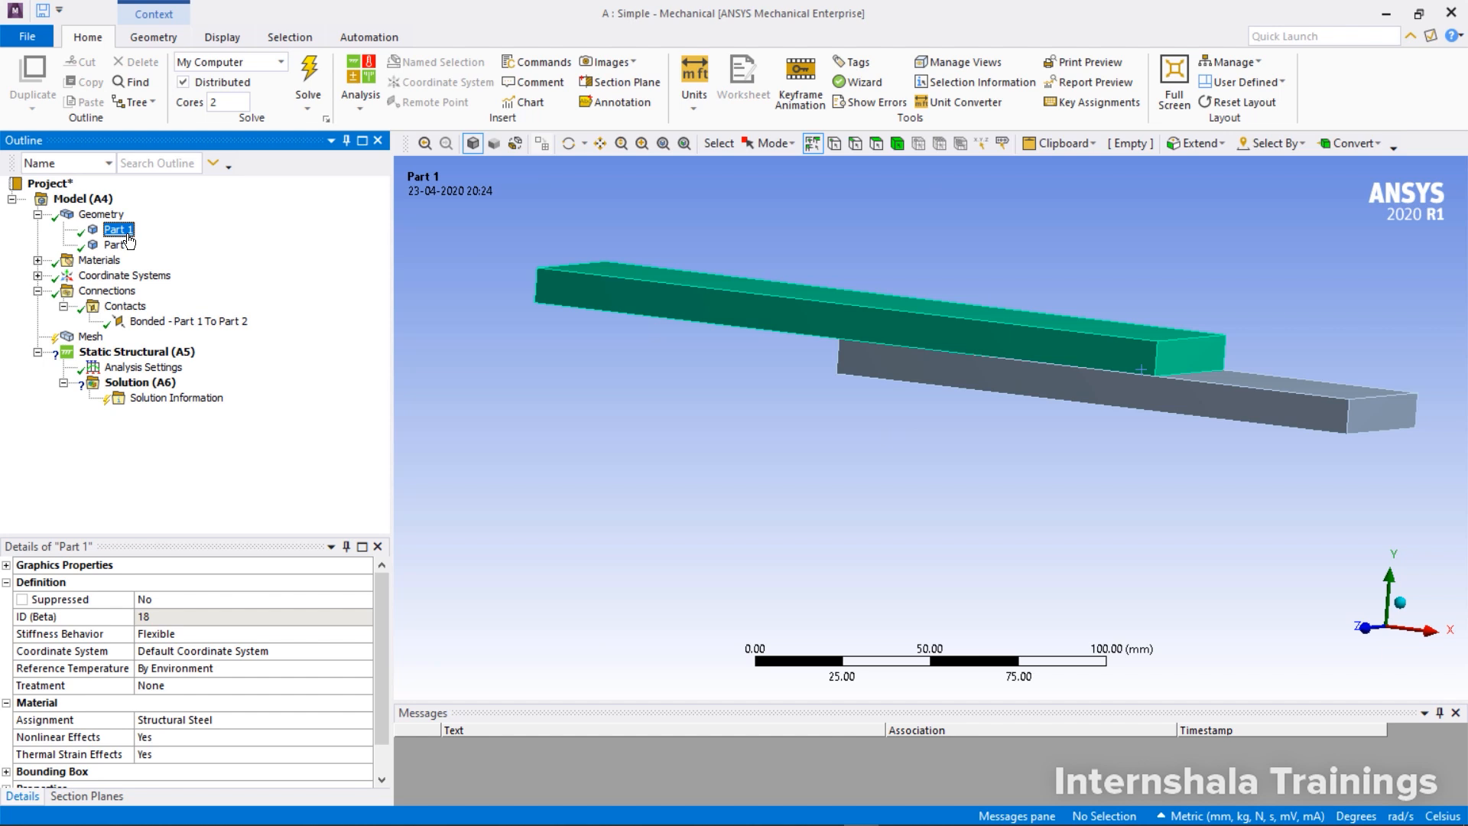
left_click(127, 234)
type("Top Plate")
key("Return")
Rename Part 2 as bottom Plate and check the body names in the bonded contact region's details
left_click(127, 245)
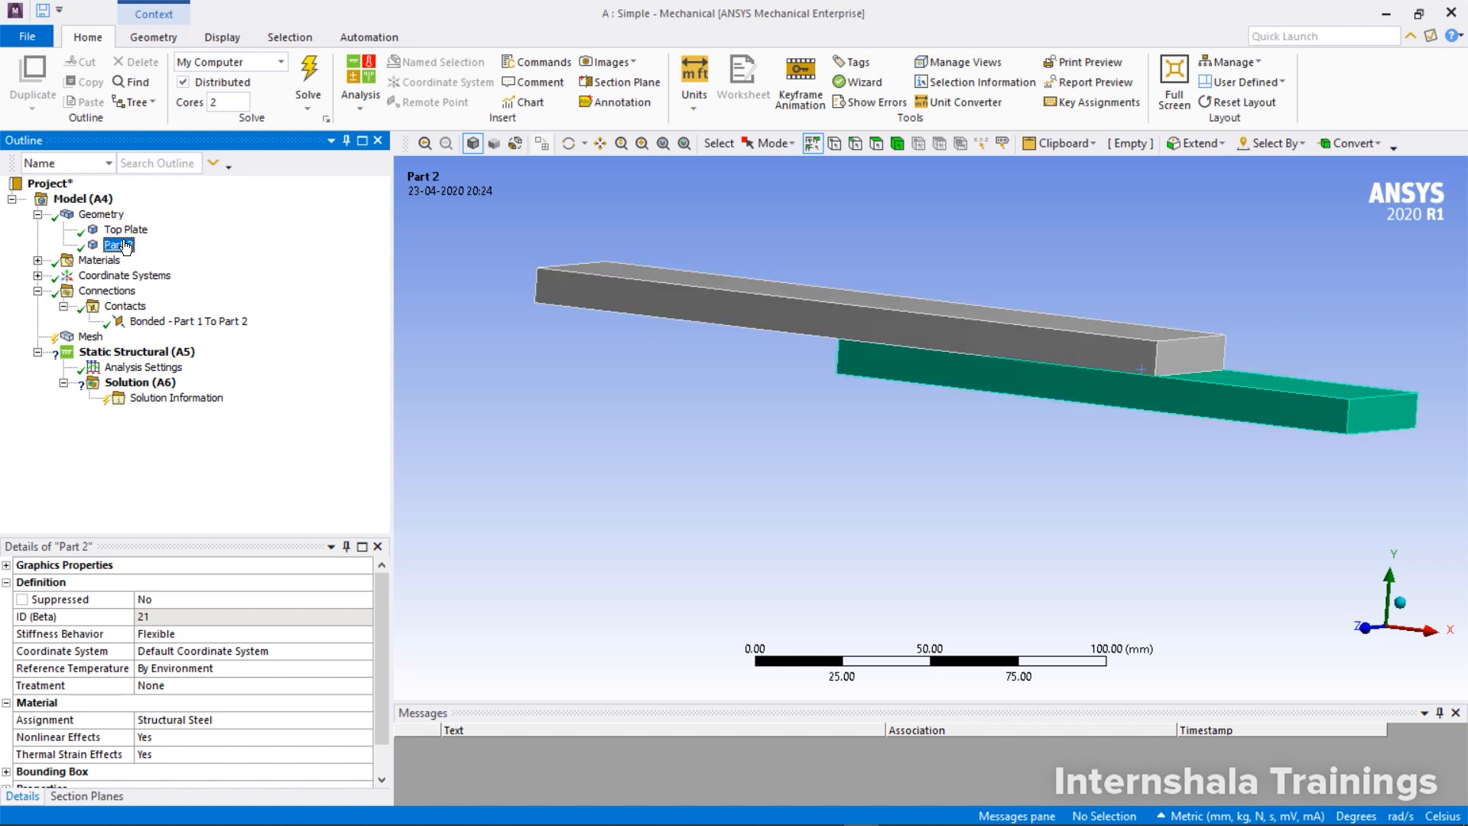
left_click(127, 245)
type("bottom Plate")
key("Return")
left_click(183, 321)
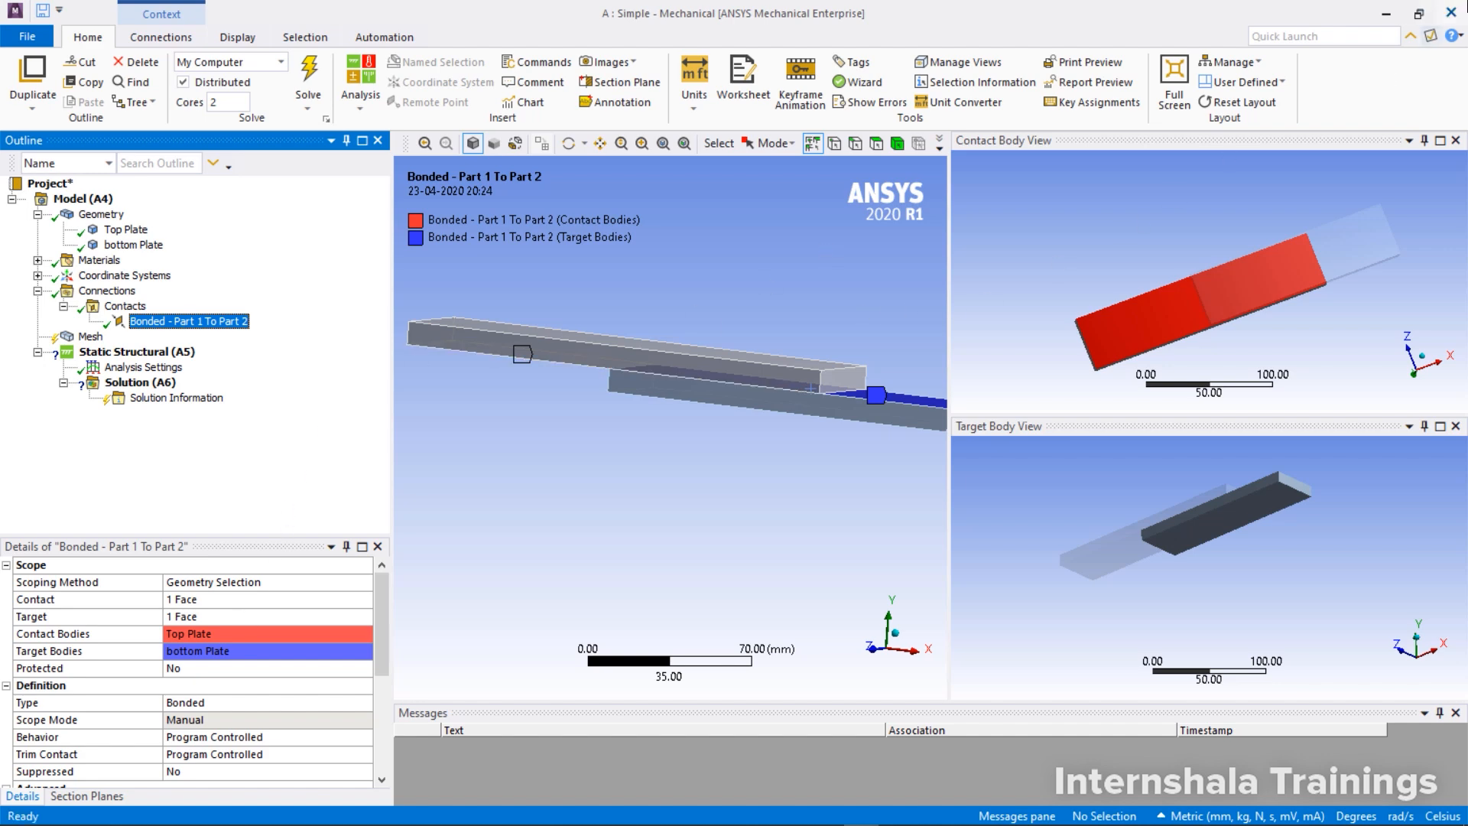
Close the Simple model, return to Workbench and import contact-2.x_b as the geometry of the Complicated system
left_click(1459, 9)
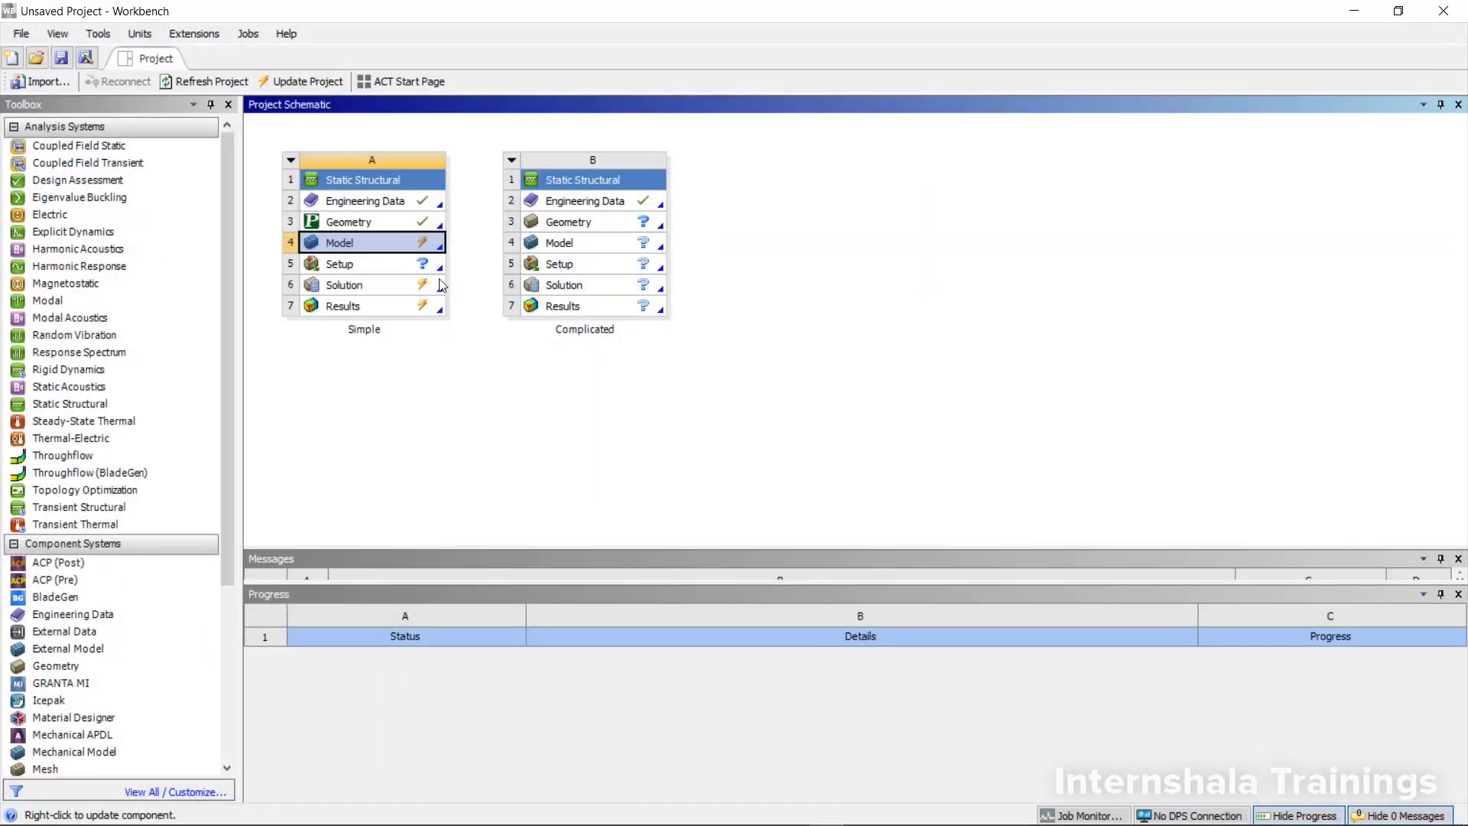
left_click(581, 226)
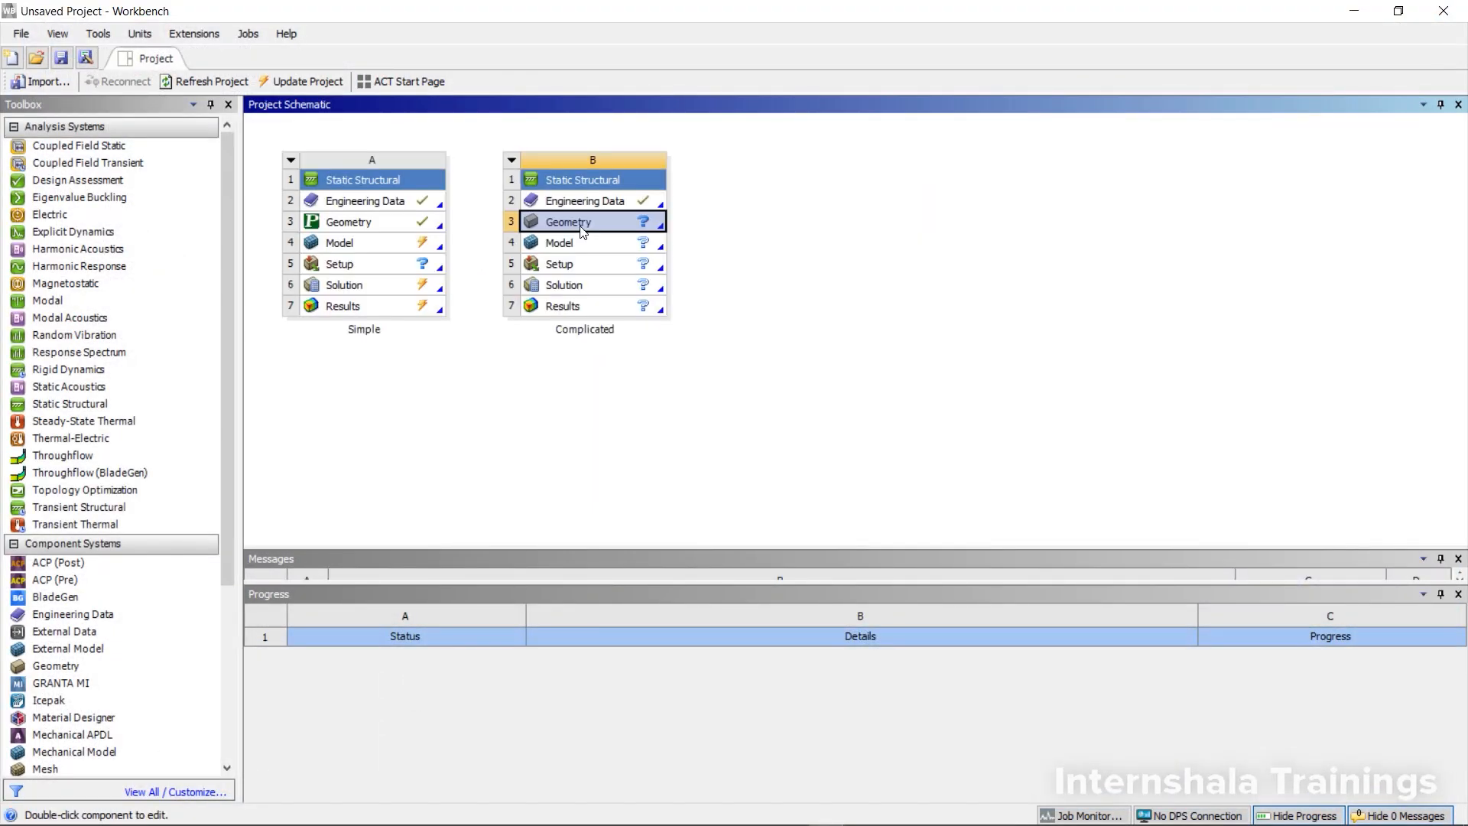
right_click(581, 227)
mouse_move(757, 282)
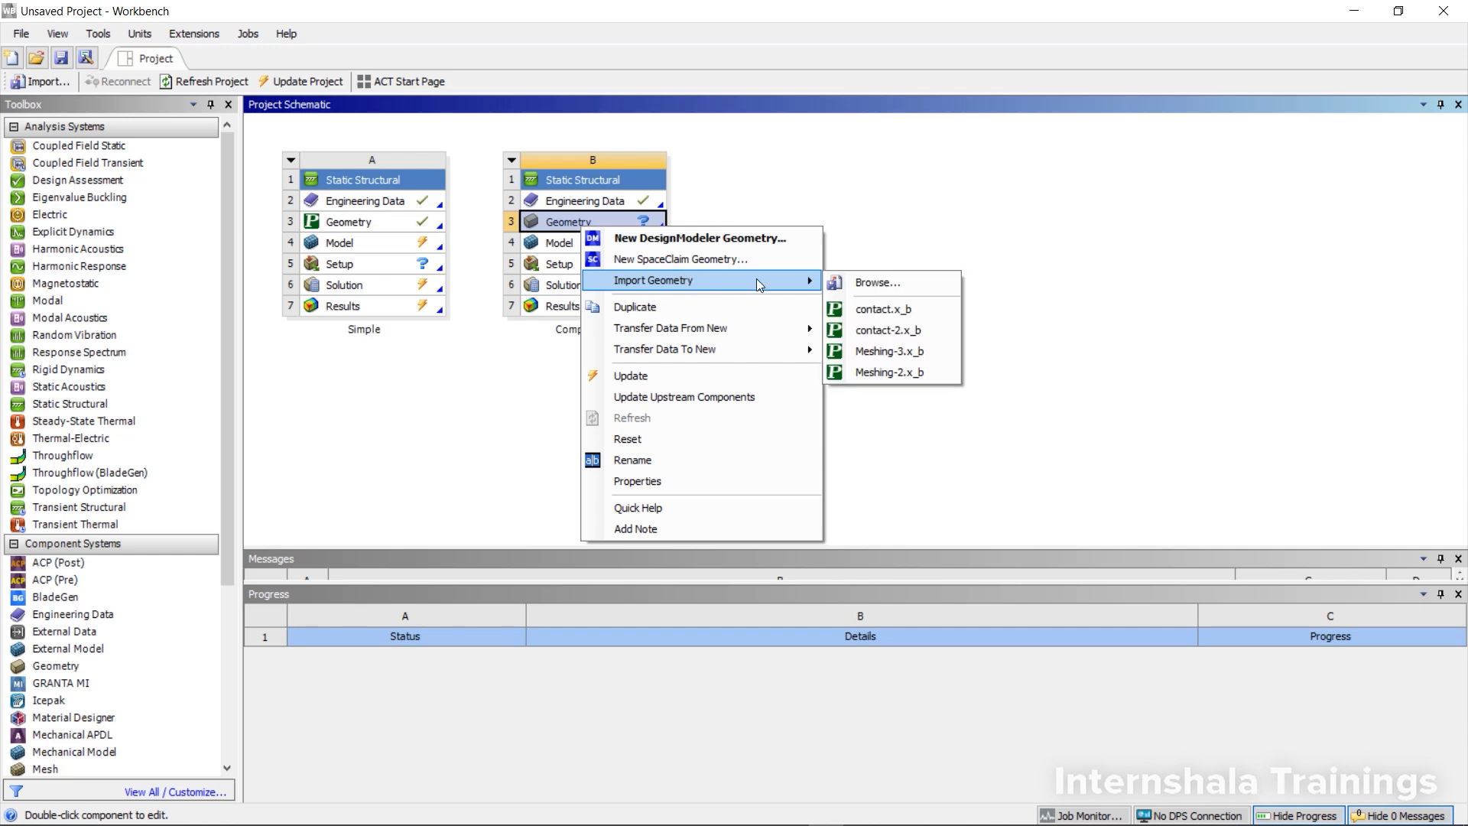
left_click(887, 283)
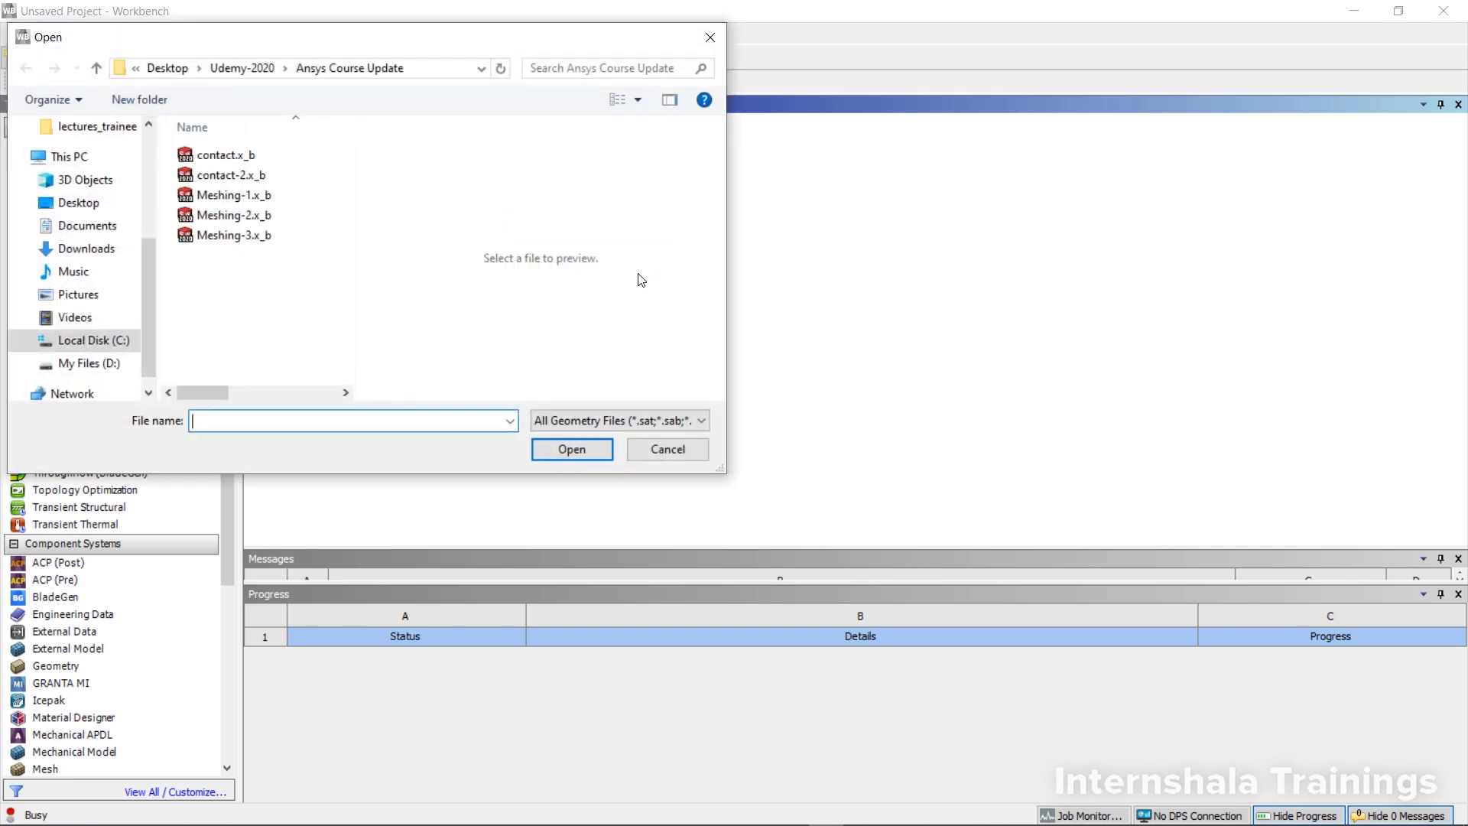
left_click(256, 177)
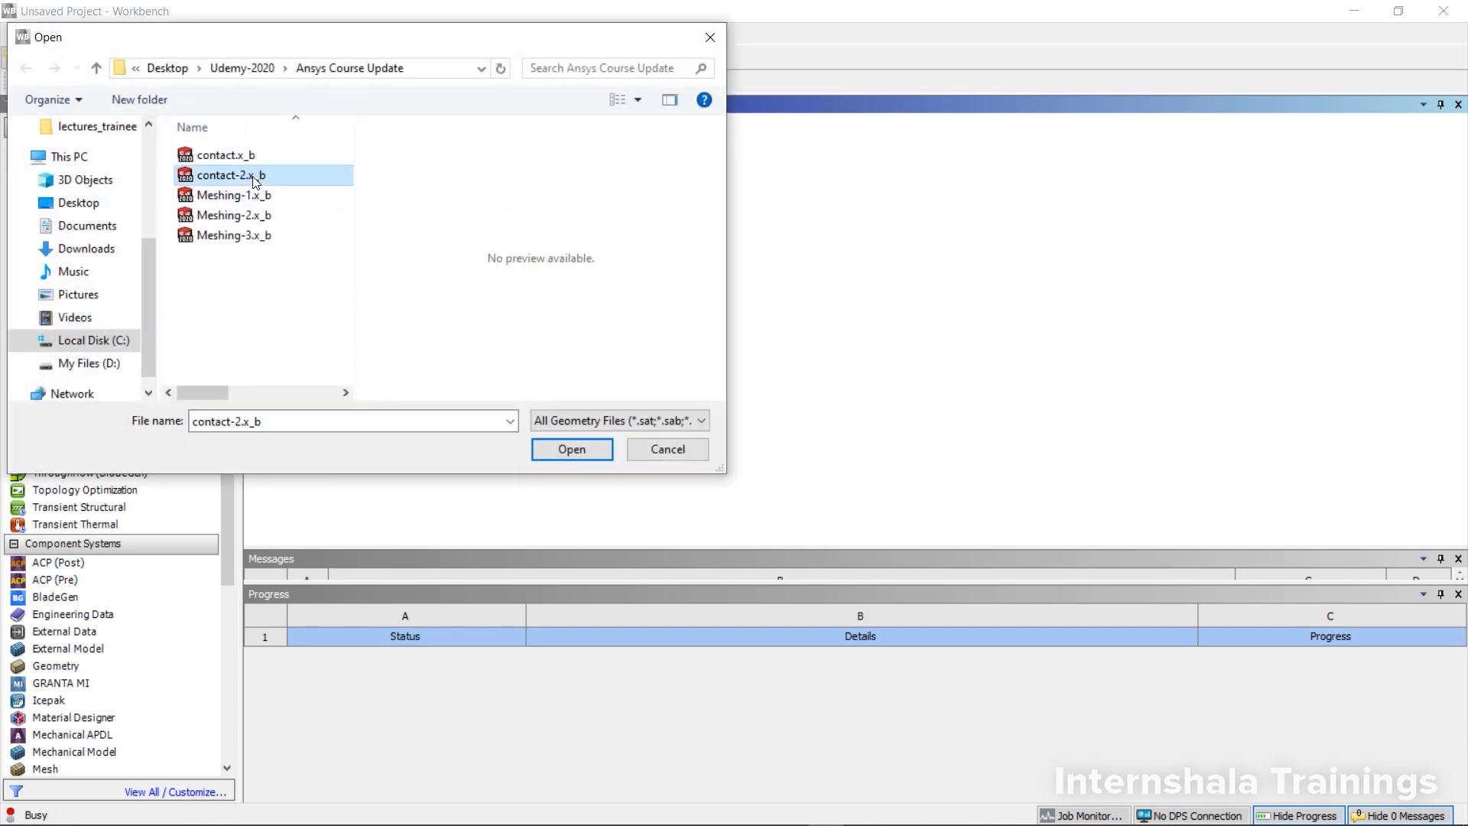
left_click(548, 449)
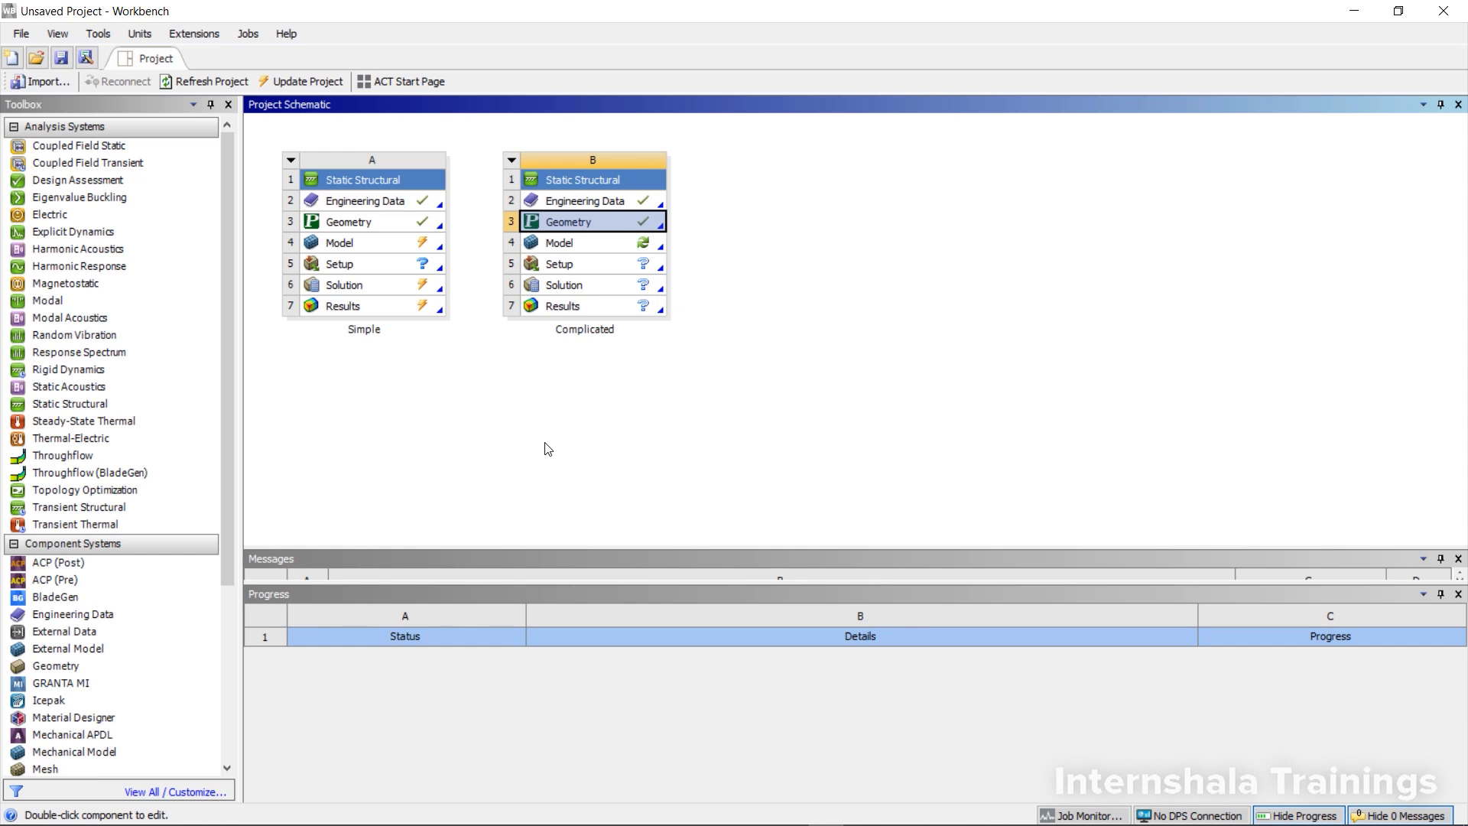
Open the Complicated system's model in Mechanical and delete all five automatically generated contact regions
double_click(556, 244)
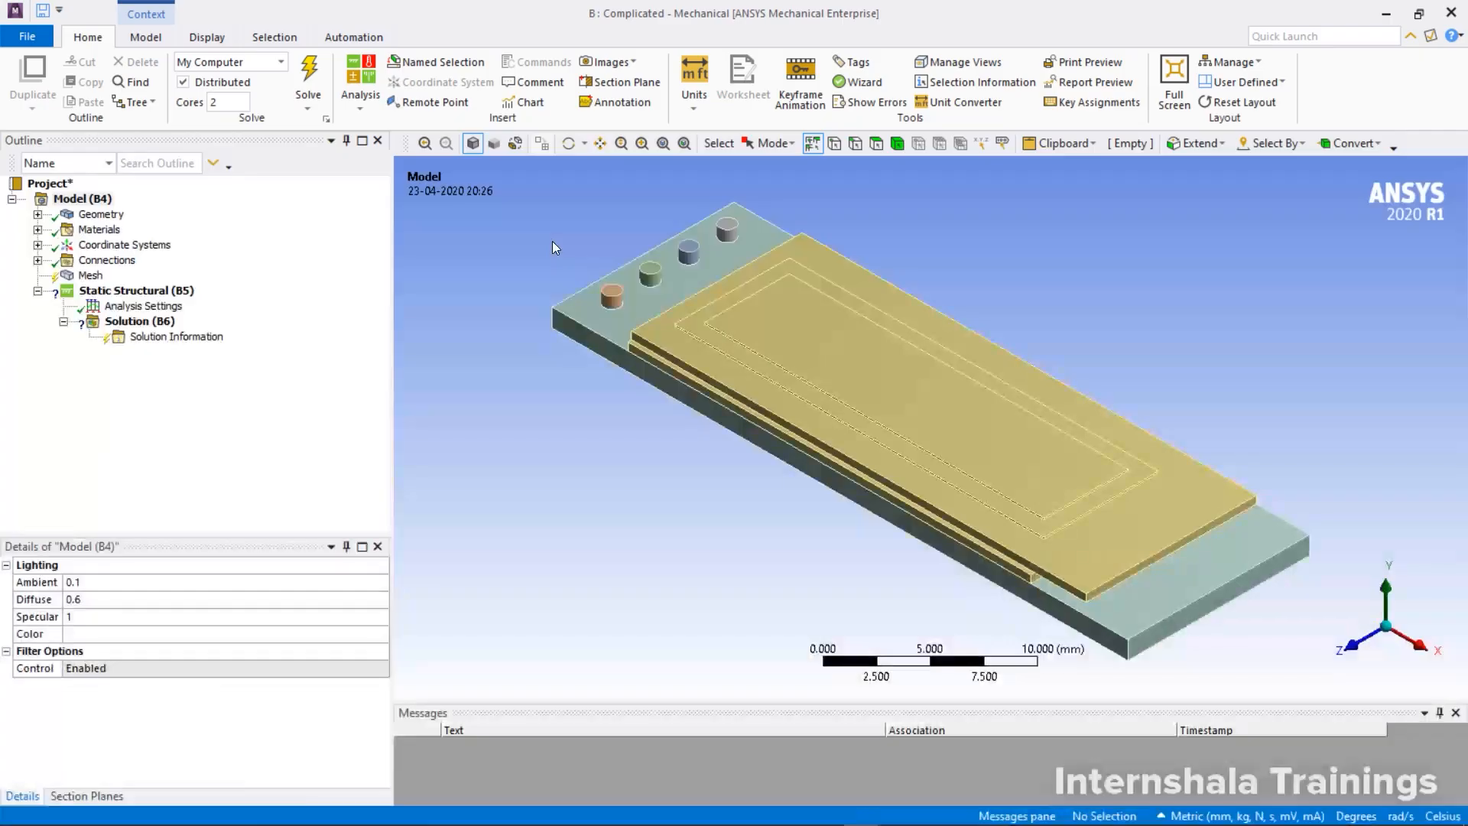
middle_click_drag(718, 309, 834, 331)
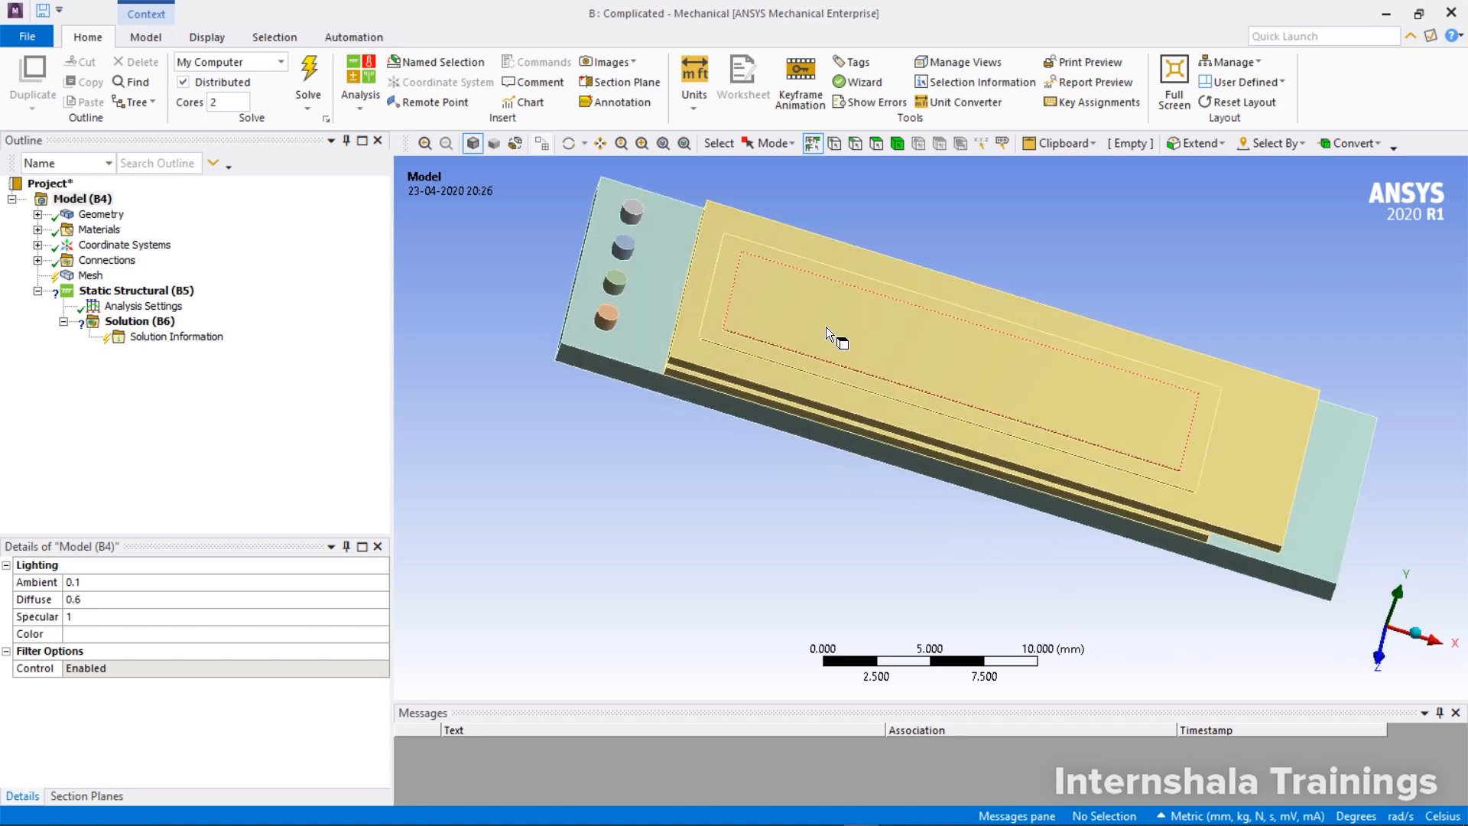
left_click(37, 261)
left_click(63, 275)
left_click(165, 290)
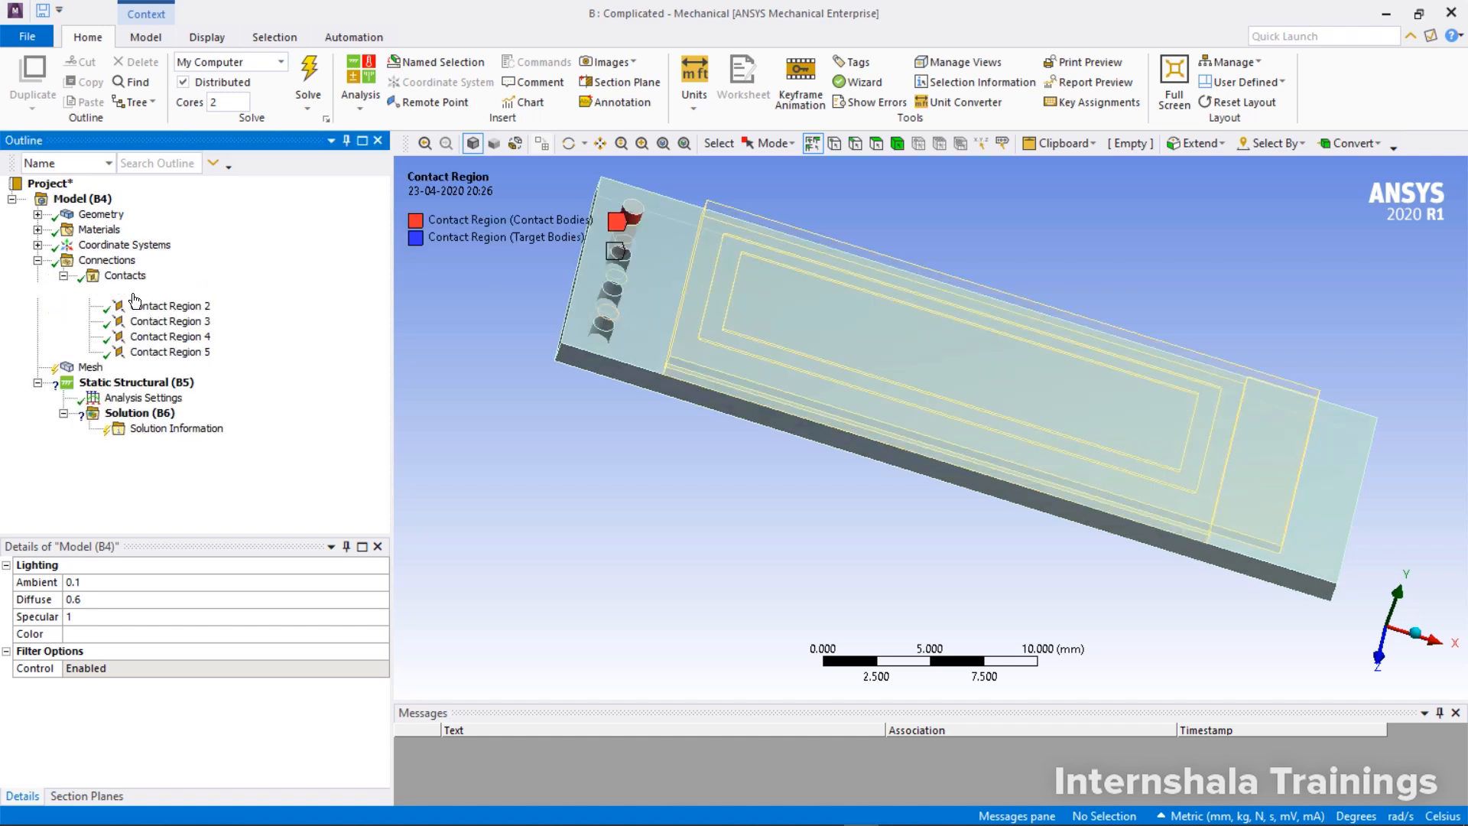
left_click(155, 354, "shift")
right_click(155, 355)
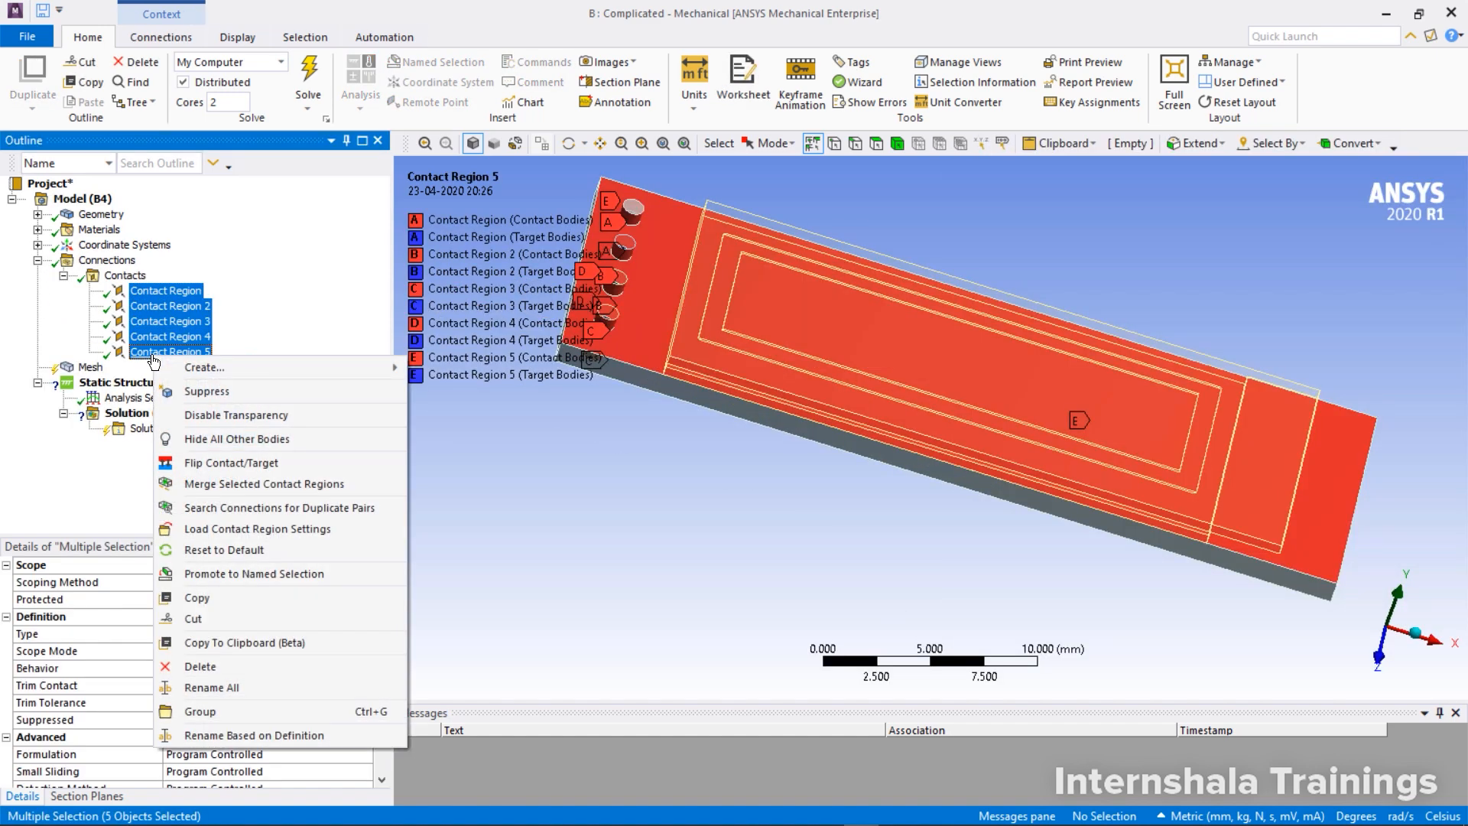
left_click(259, 666)
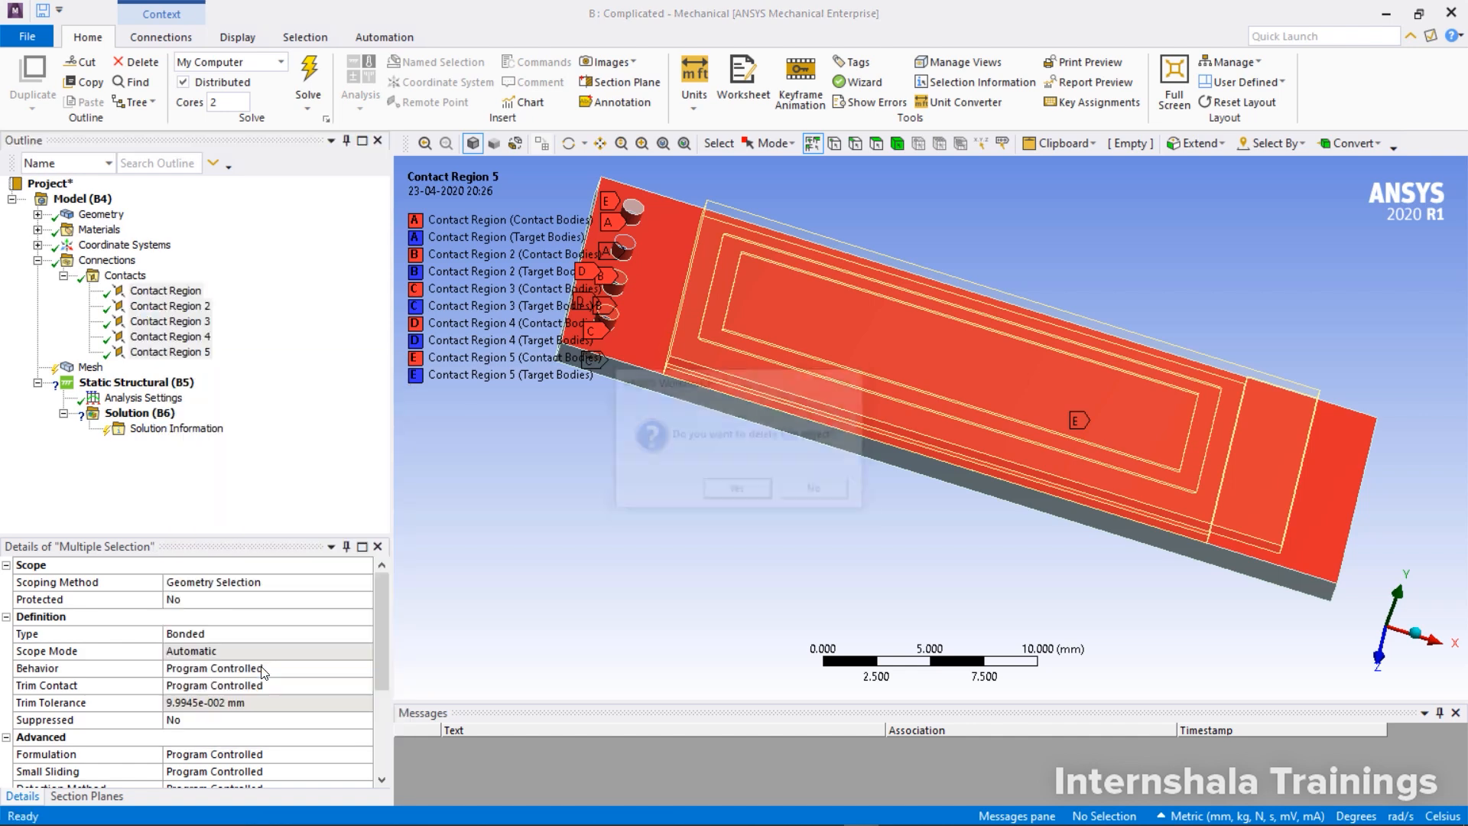
left_click(728, 490)
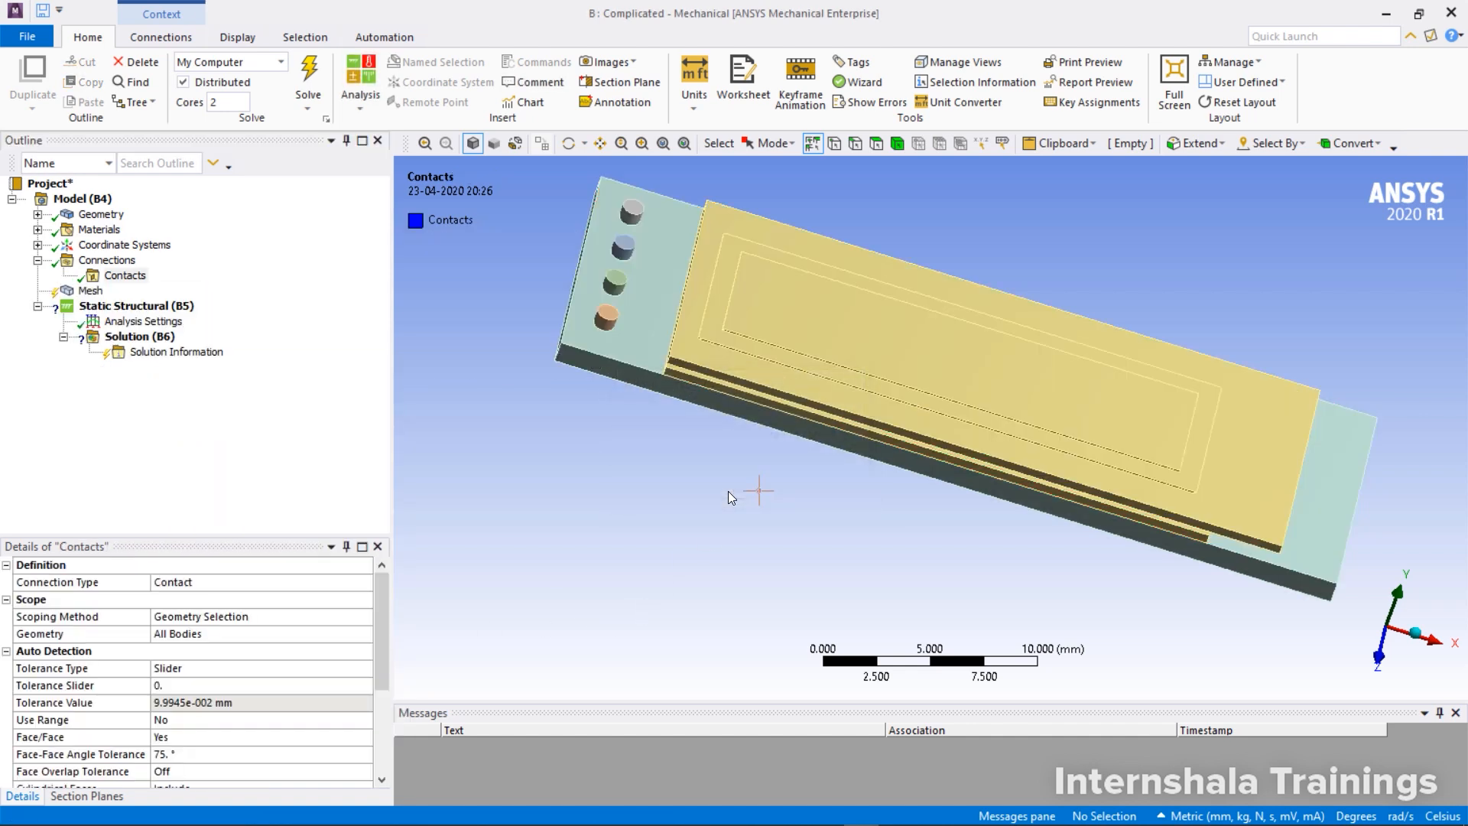
Rename Part 1 to Part 4, the four cylinders, sequentially with the base name Pin
mouse_move(746, 448)
middle_mouse_down()
mouse_move(784, 343)
mouse_move(784, 426)
mouse_move(768, 413)
middle_mouse_up()
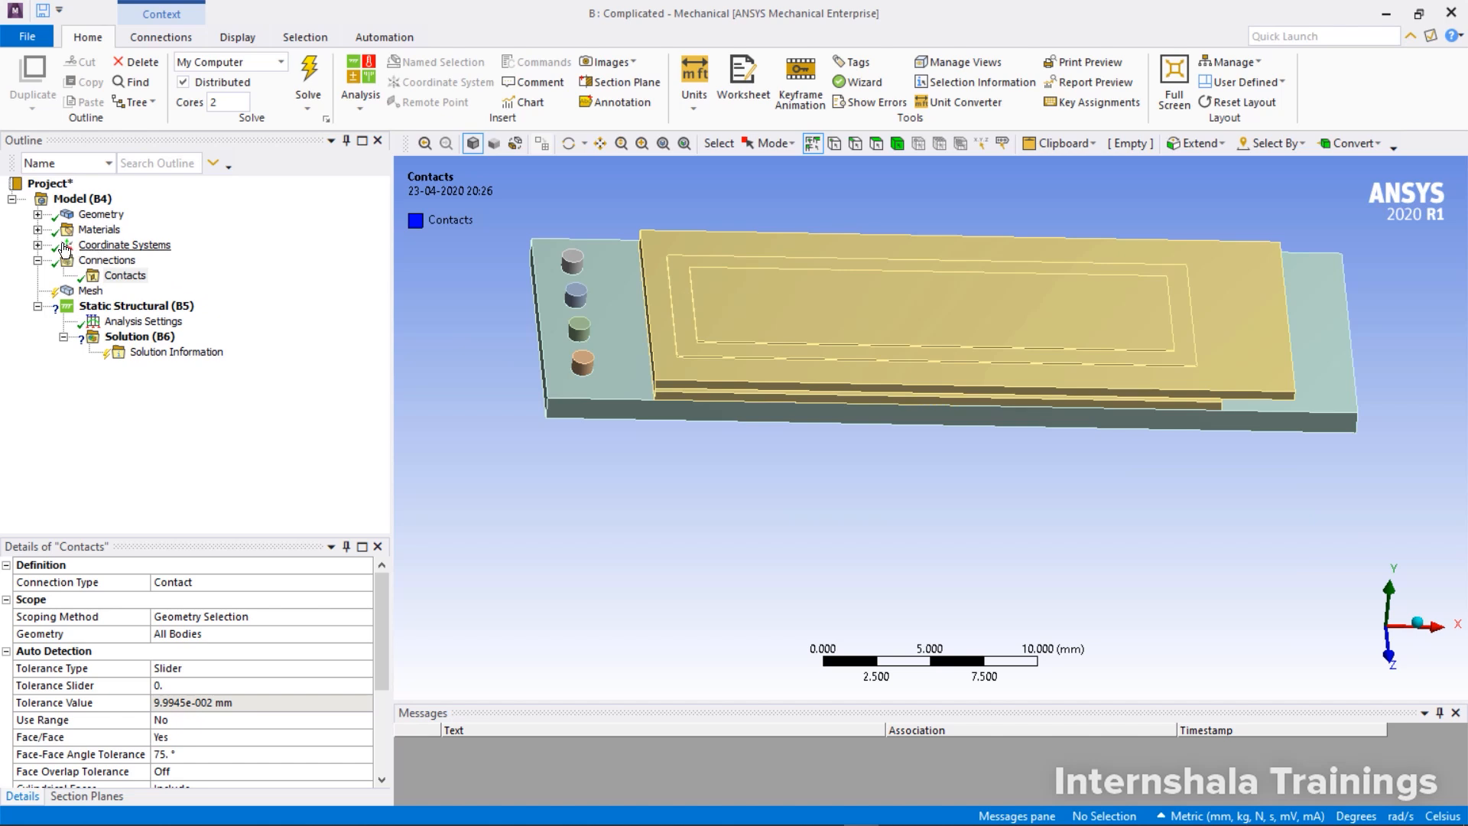
left_click(37, 215)
left_click(119, 229)
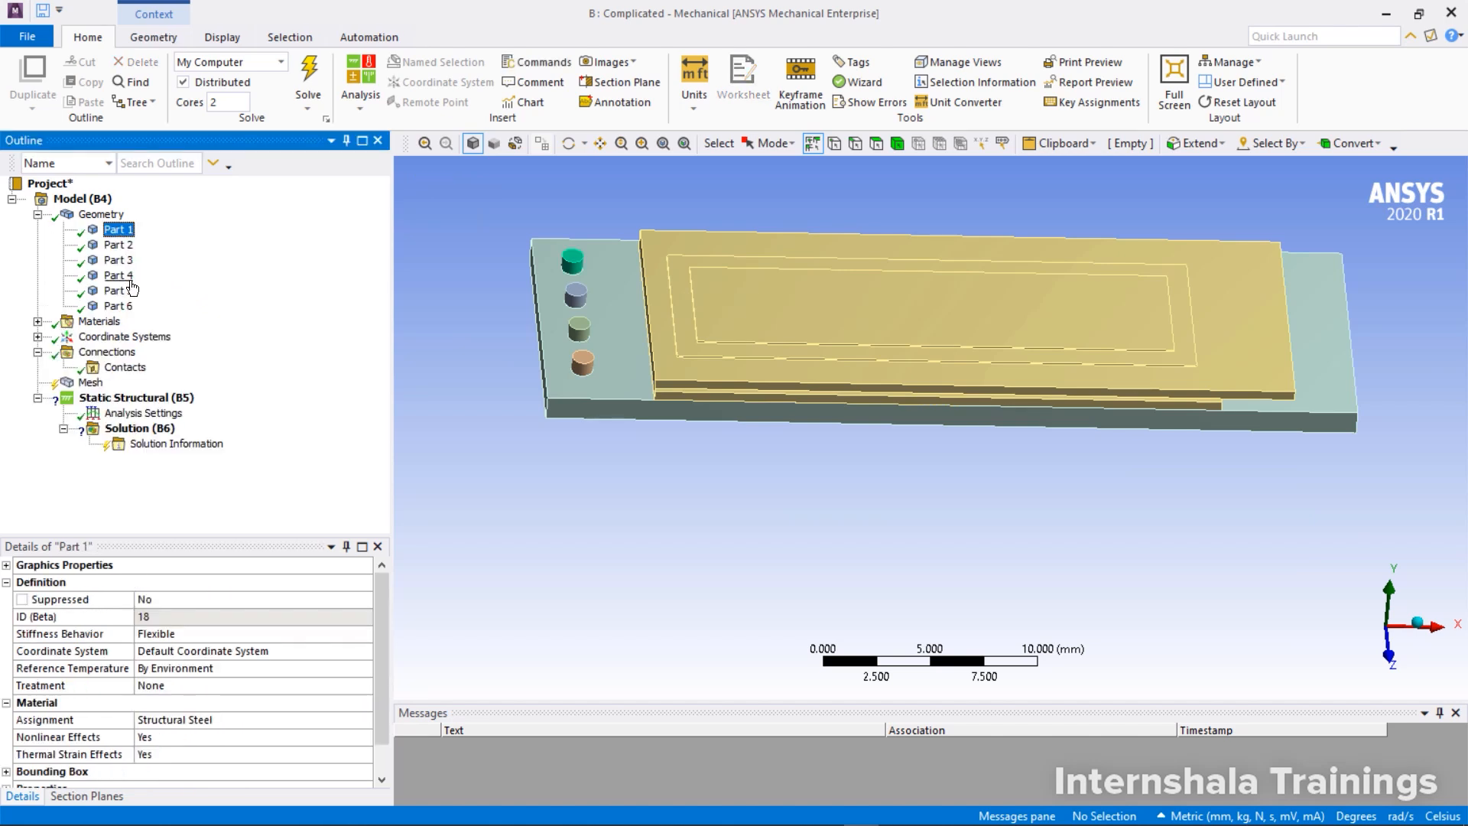
left_click(130, 281, "shift")
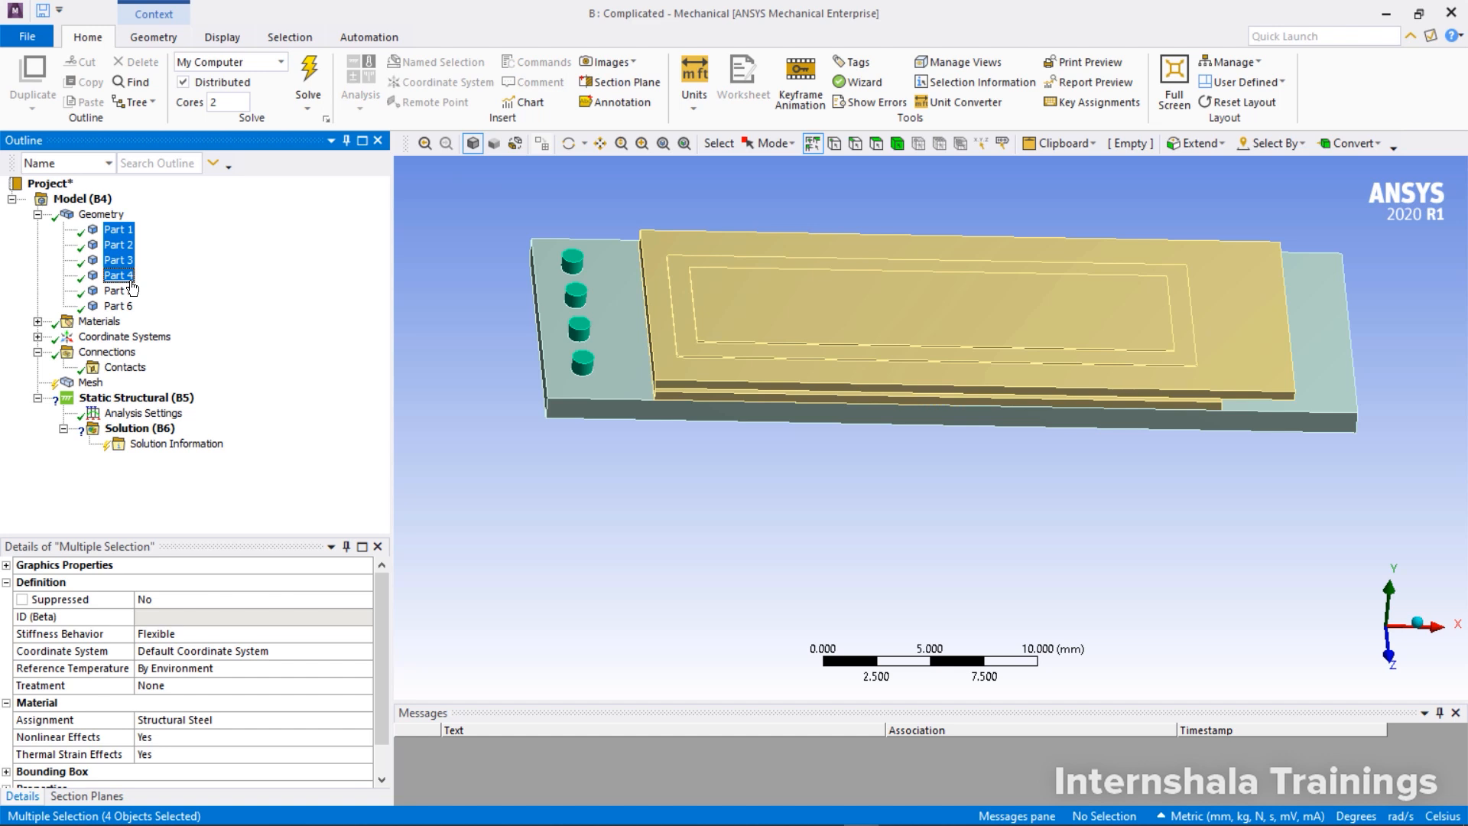
right_click(132, 288)
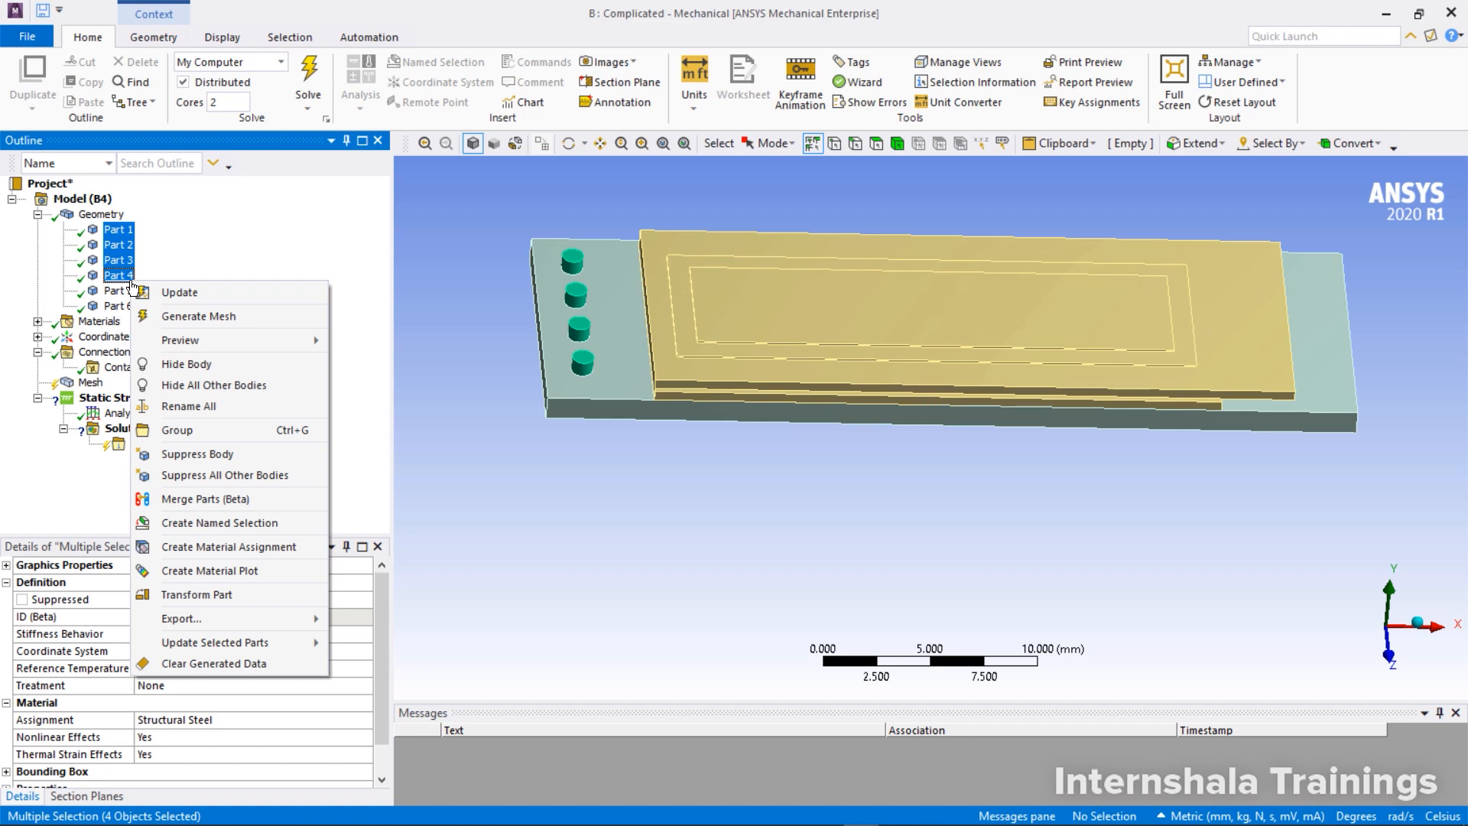
left_click(187, 404)
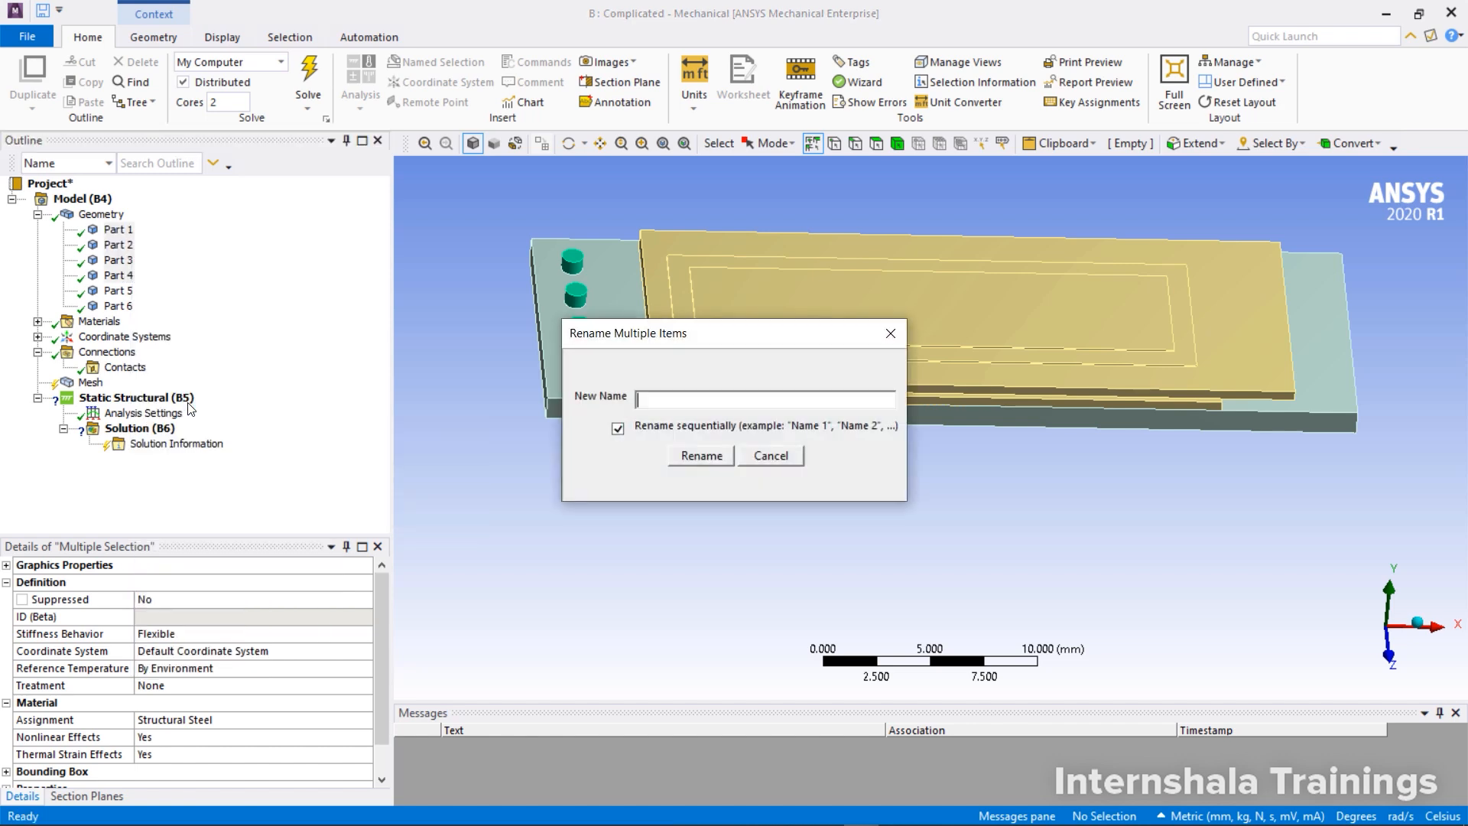
type("Pin")
key("Return")
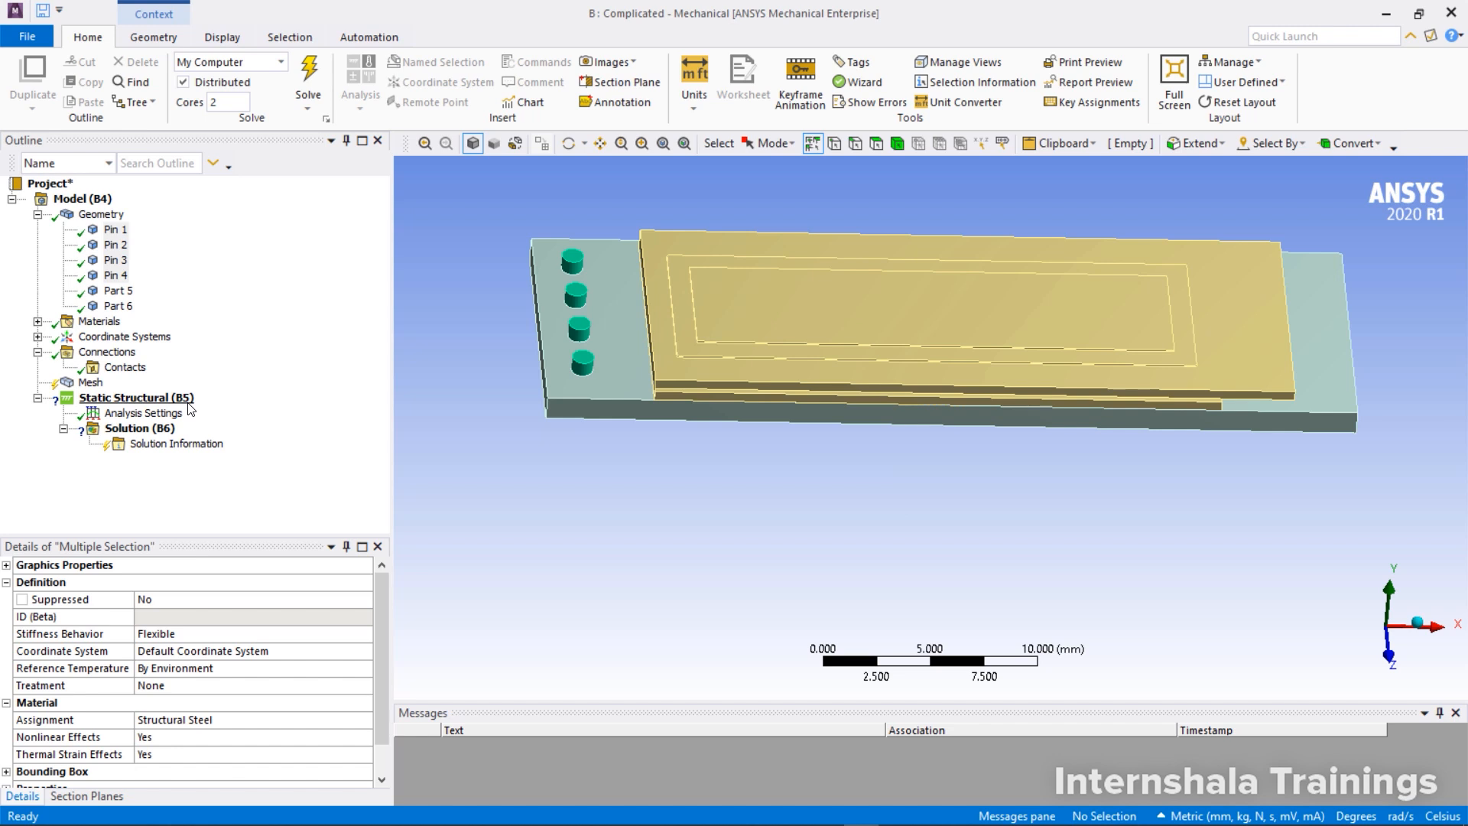
Rename Part 6, the stepped panel on top of the assembly, as Led Panel
left_click(118, 305)
right_click(121, 316)
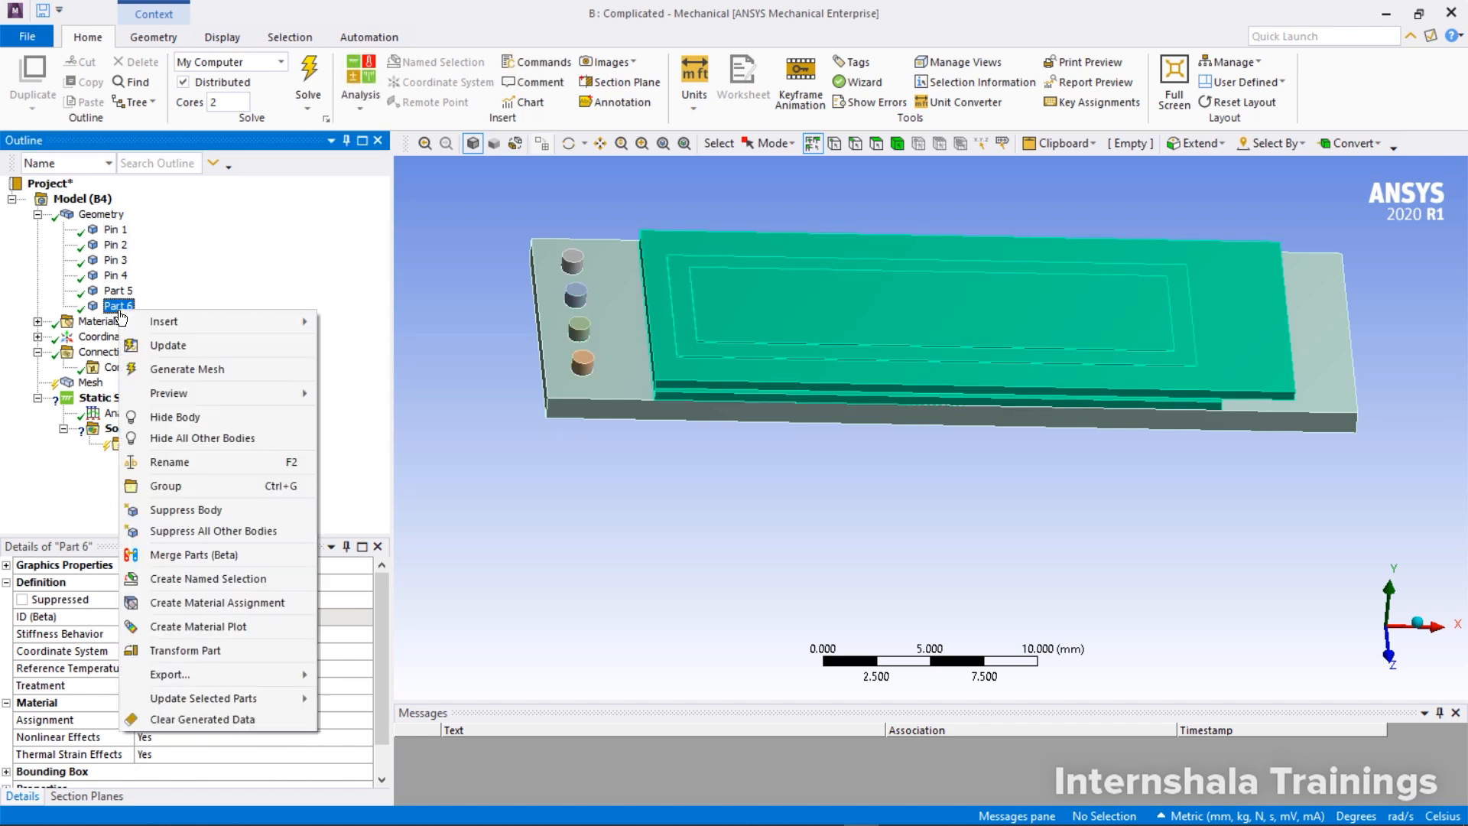
left_click(185, 462)
type("Le")
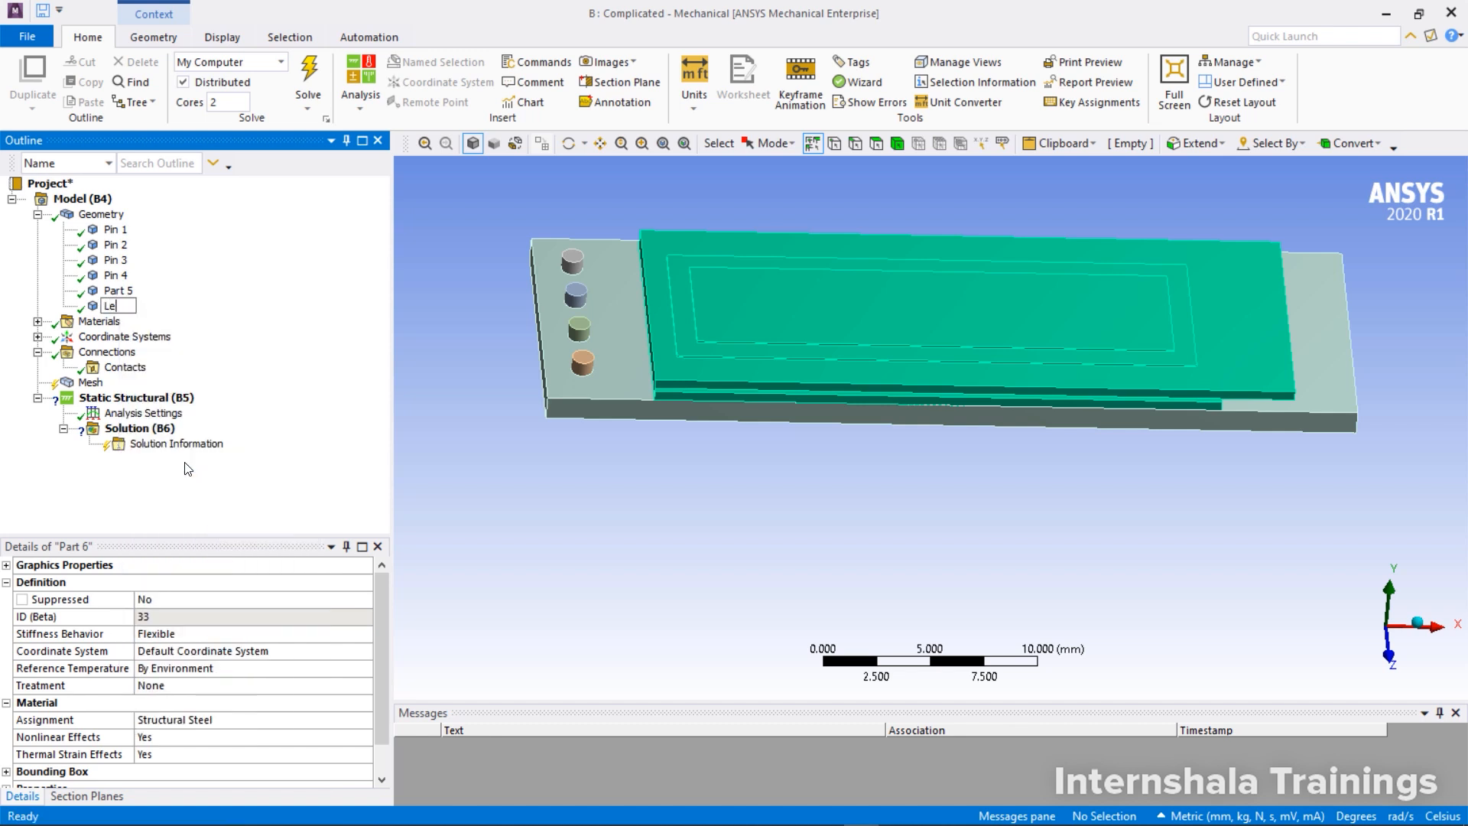
type("d Pane")
type("l")
key("Return")
Rename Part 5, the large base plate, as Board
left_click(119, 292)
right_click(119, 292)
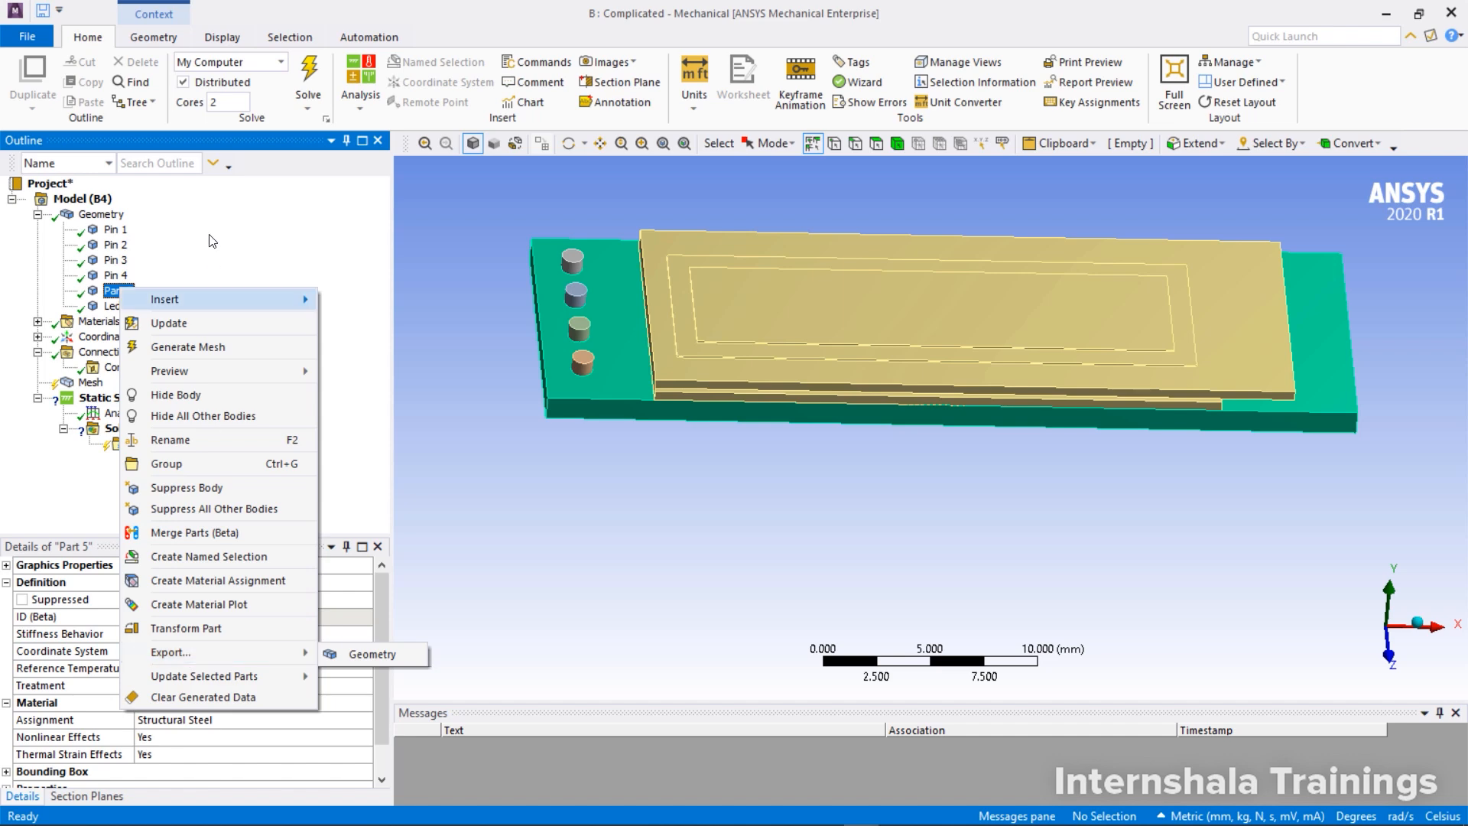
left_click(206, 438)
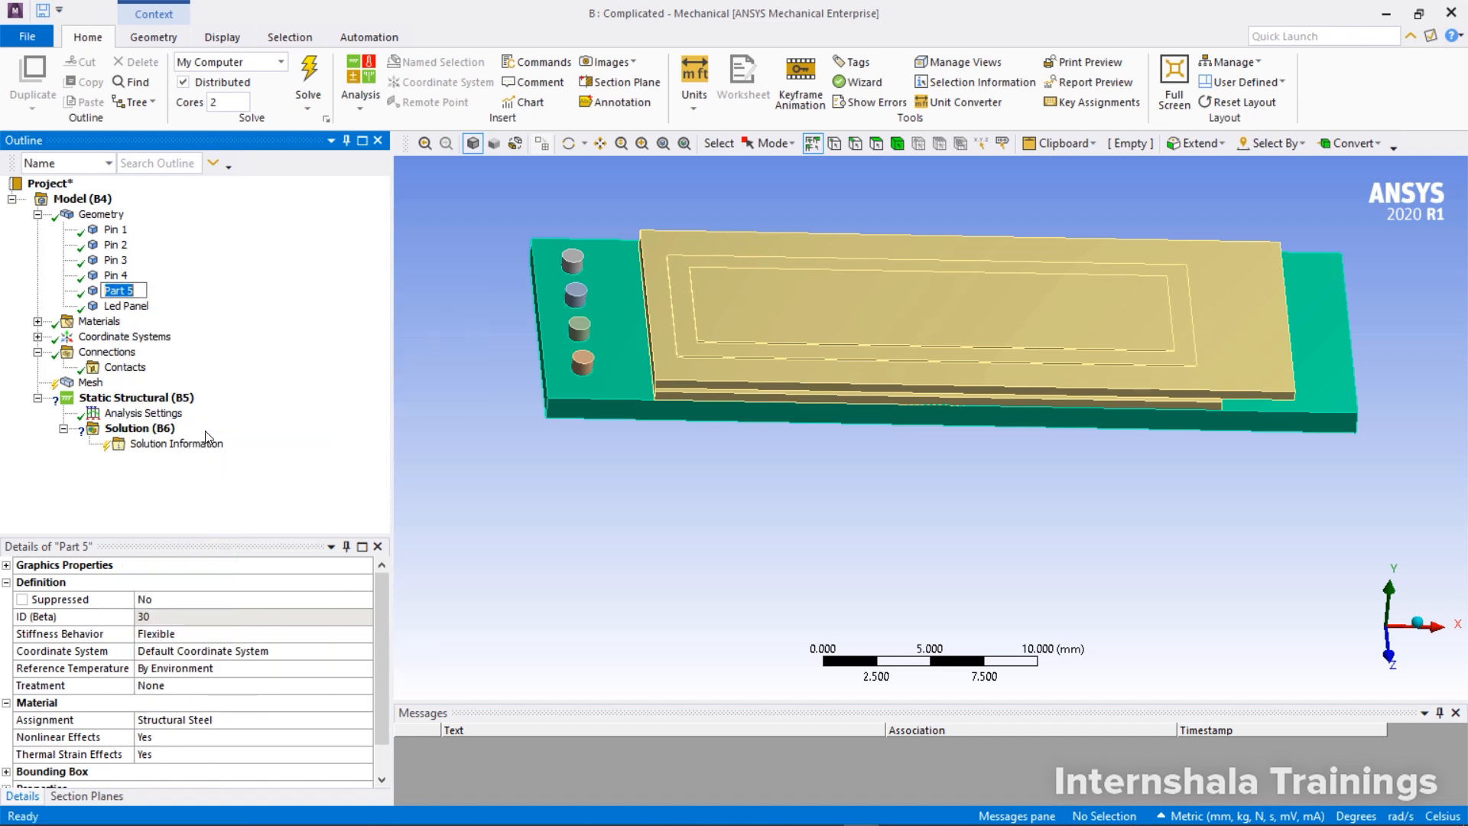
type("Board")
key("Return")
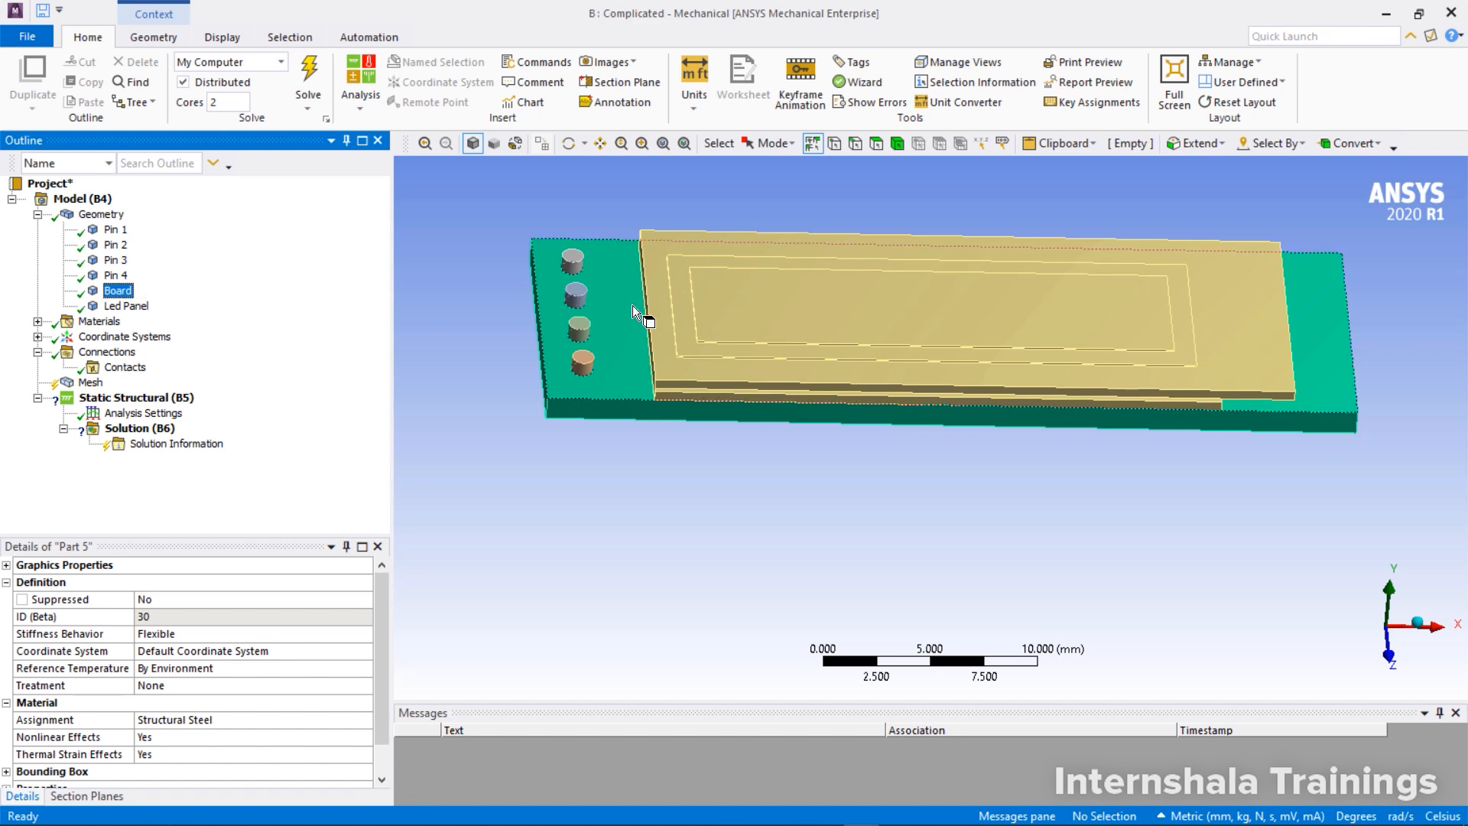
Examine from above and below where the four pins and the Led Panel meet the Board
middle_click_drag(830, 311, 771, 440)
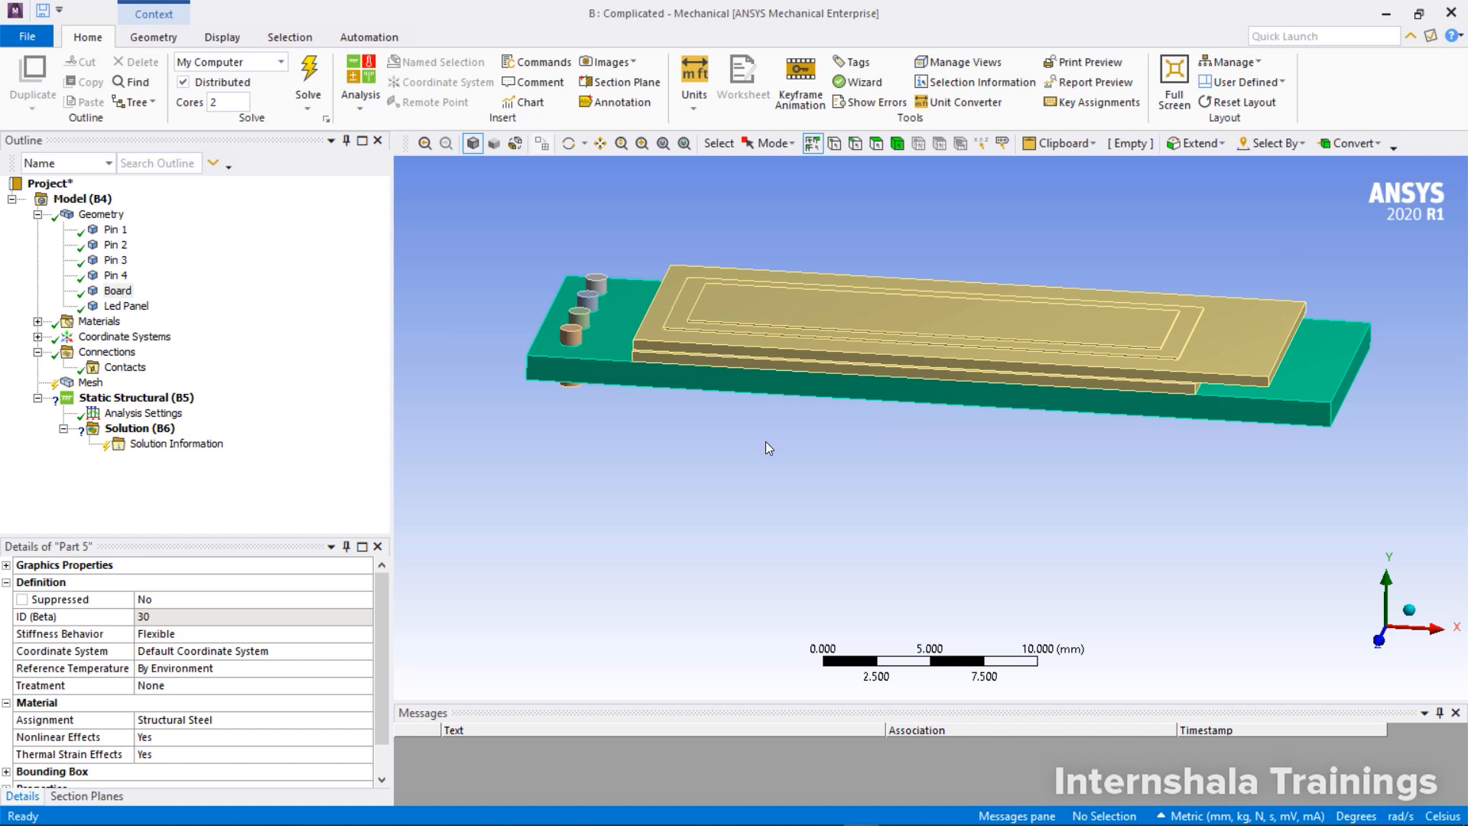
scroll(572, 339, "up", 4)
middle_click_drag(647, 378, 828, 401, "ctrl")
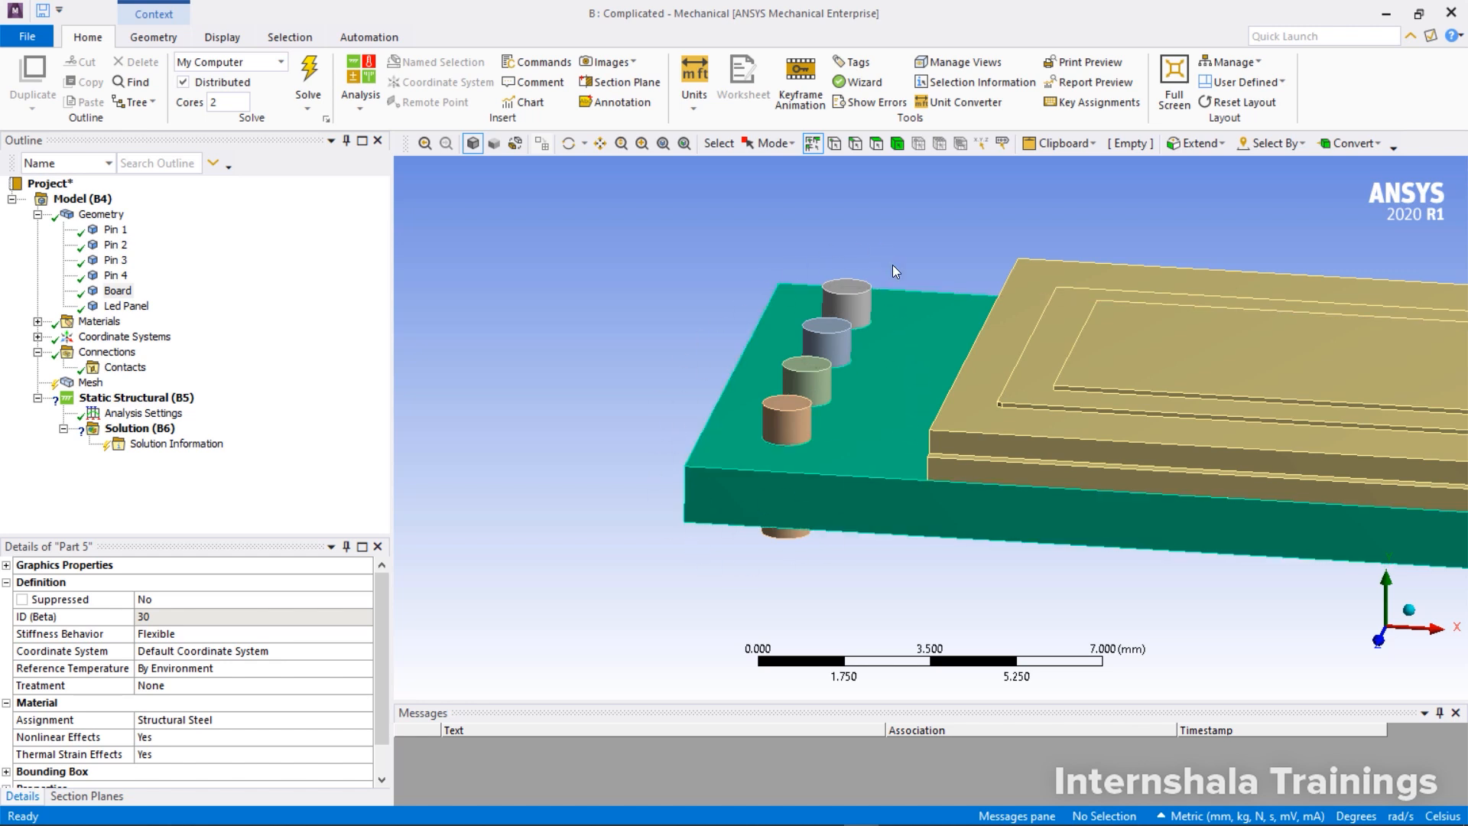
middle_click_drag(954, 342, 801, 272)
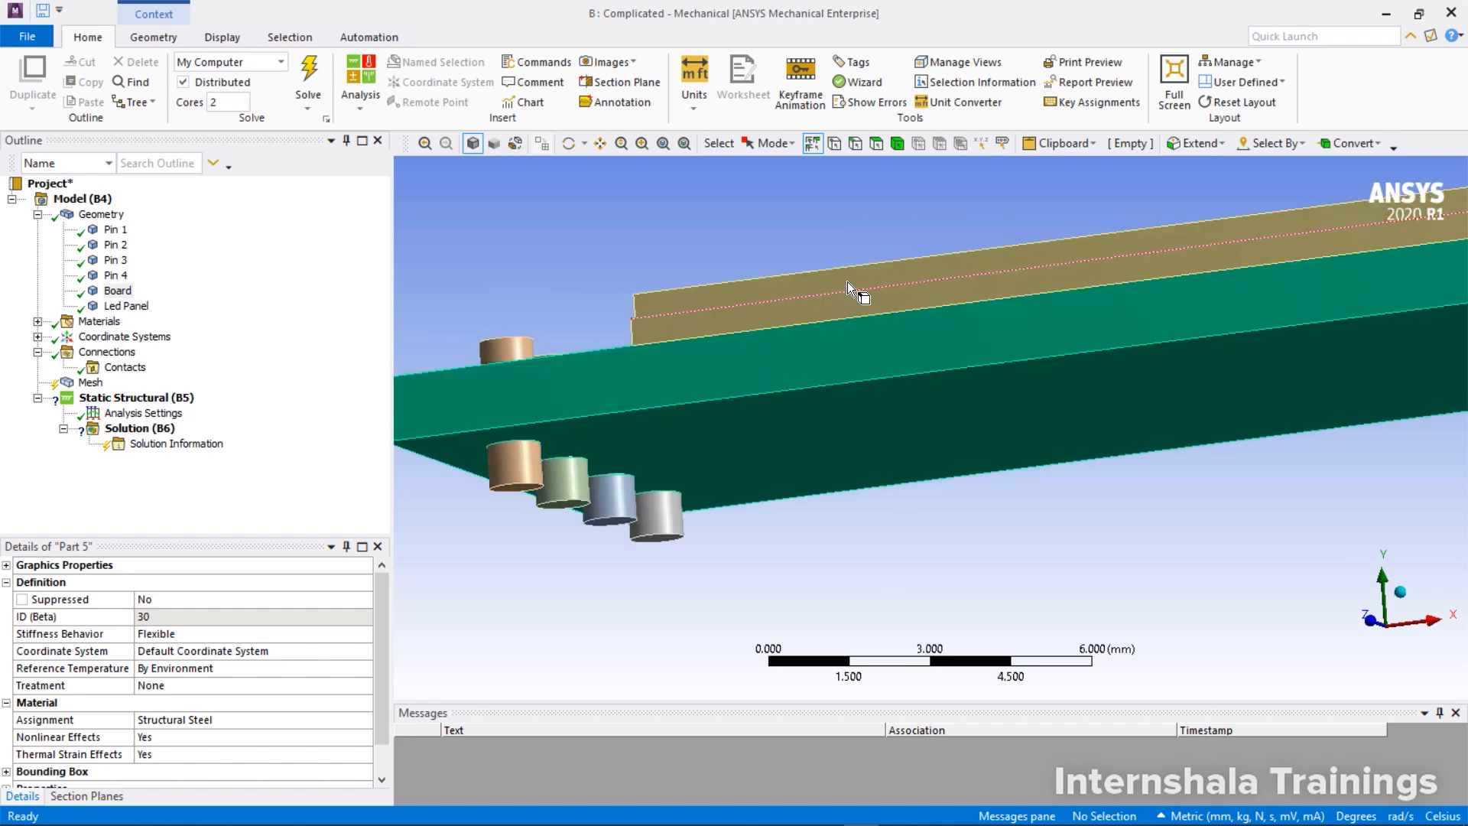
Insert a manual contact region in the Contacts group of the pin, board and LED panel assembly
middle_click_drag(875, 341, 878, 376)
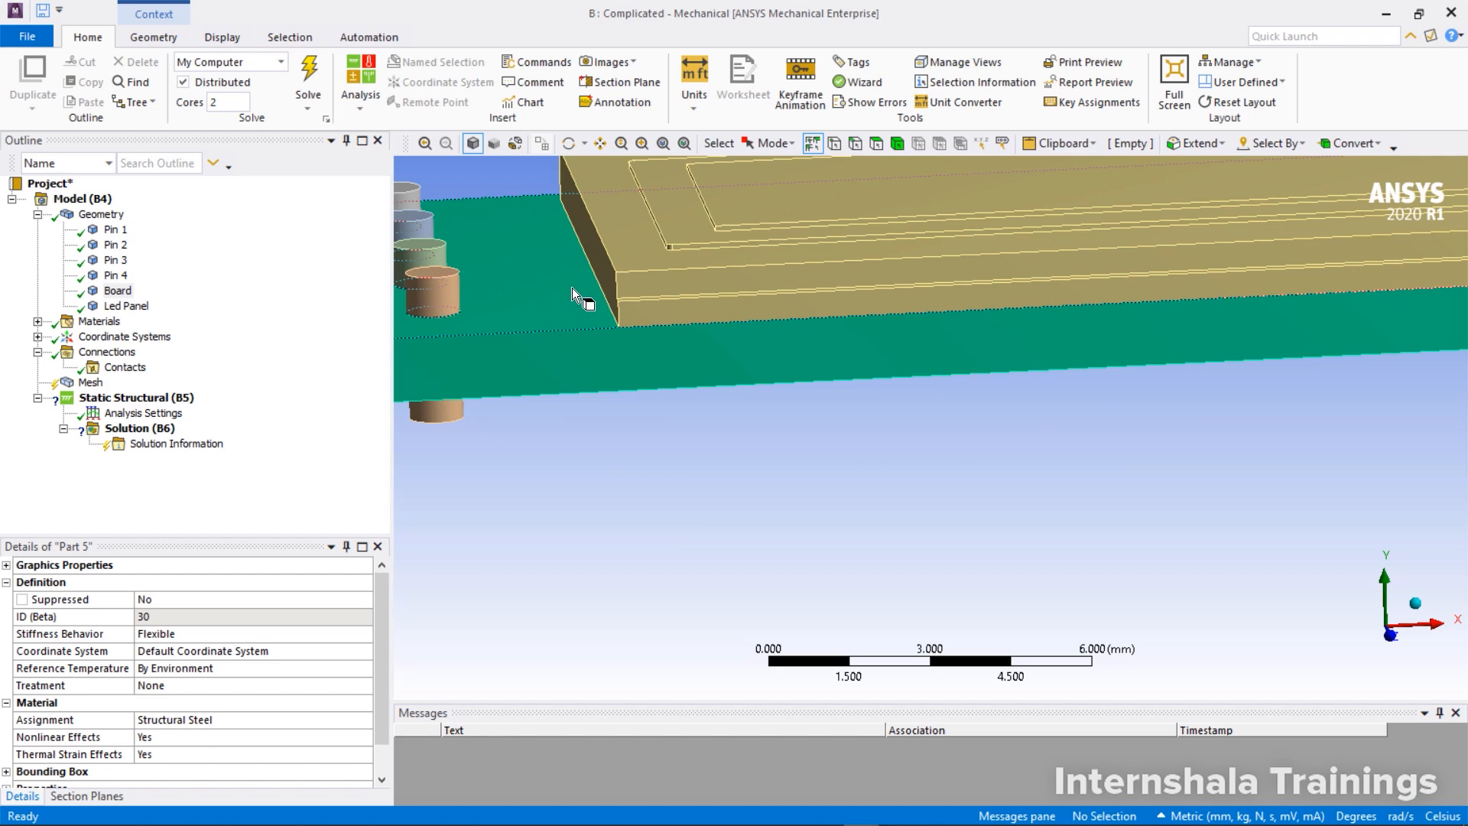
middle_click_drag(572, 288, 578, 270)
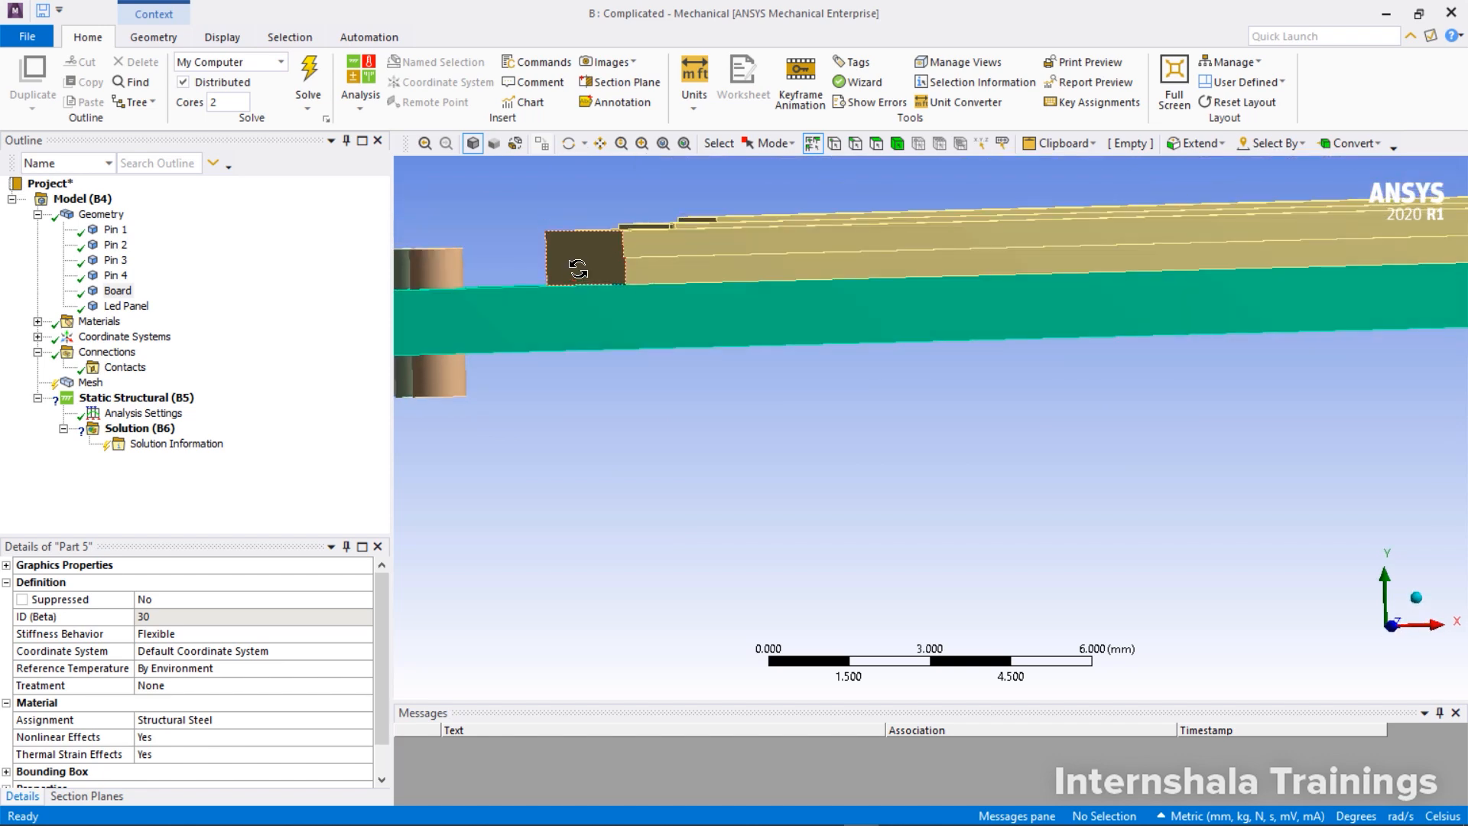
middle_click_drag(687, 387, 734, 435)
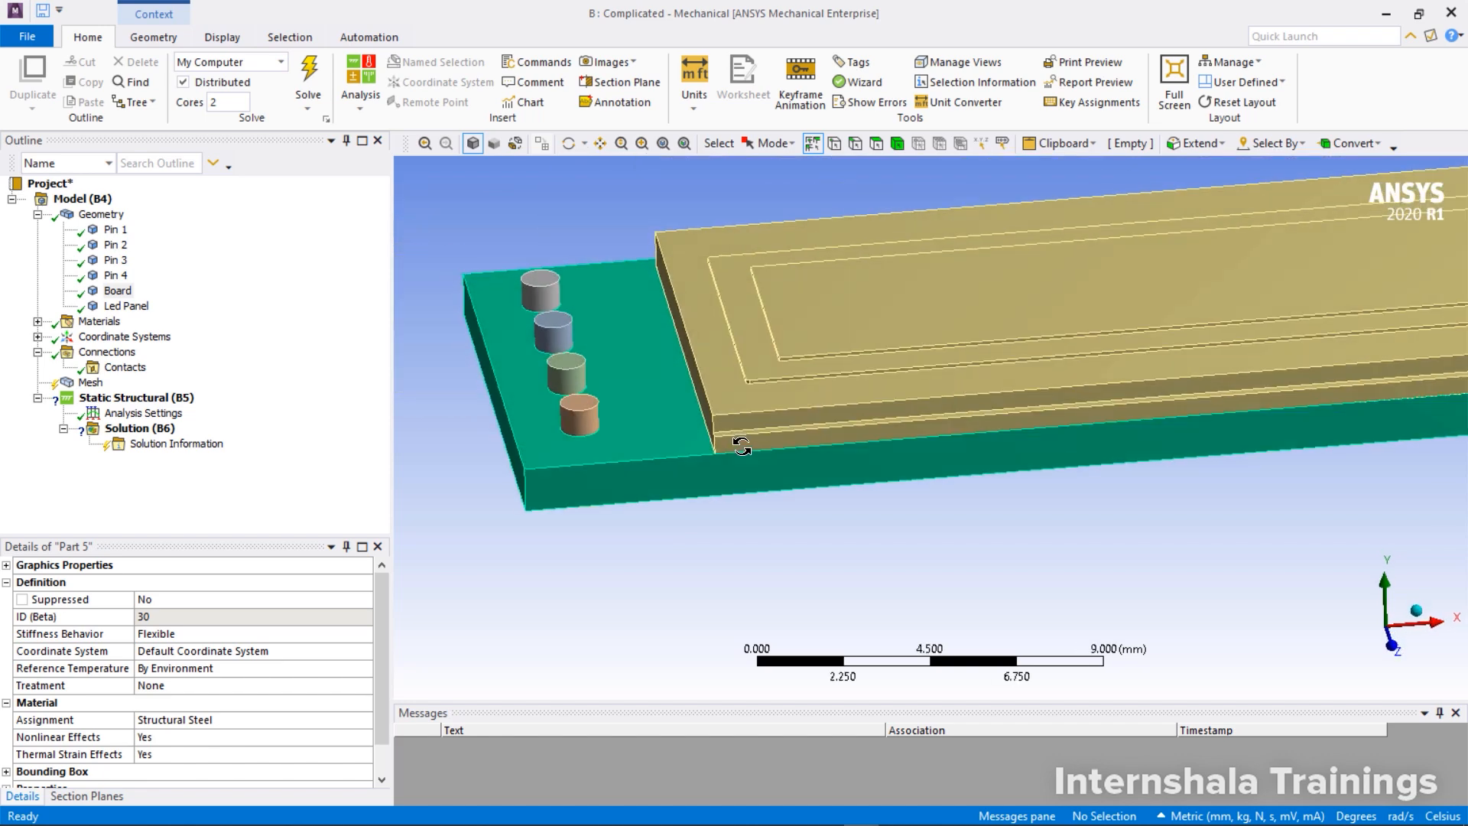
scroll(690, 429, "down", 3)
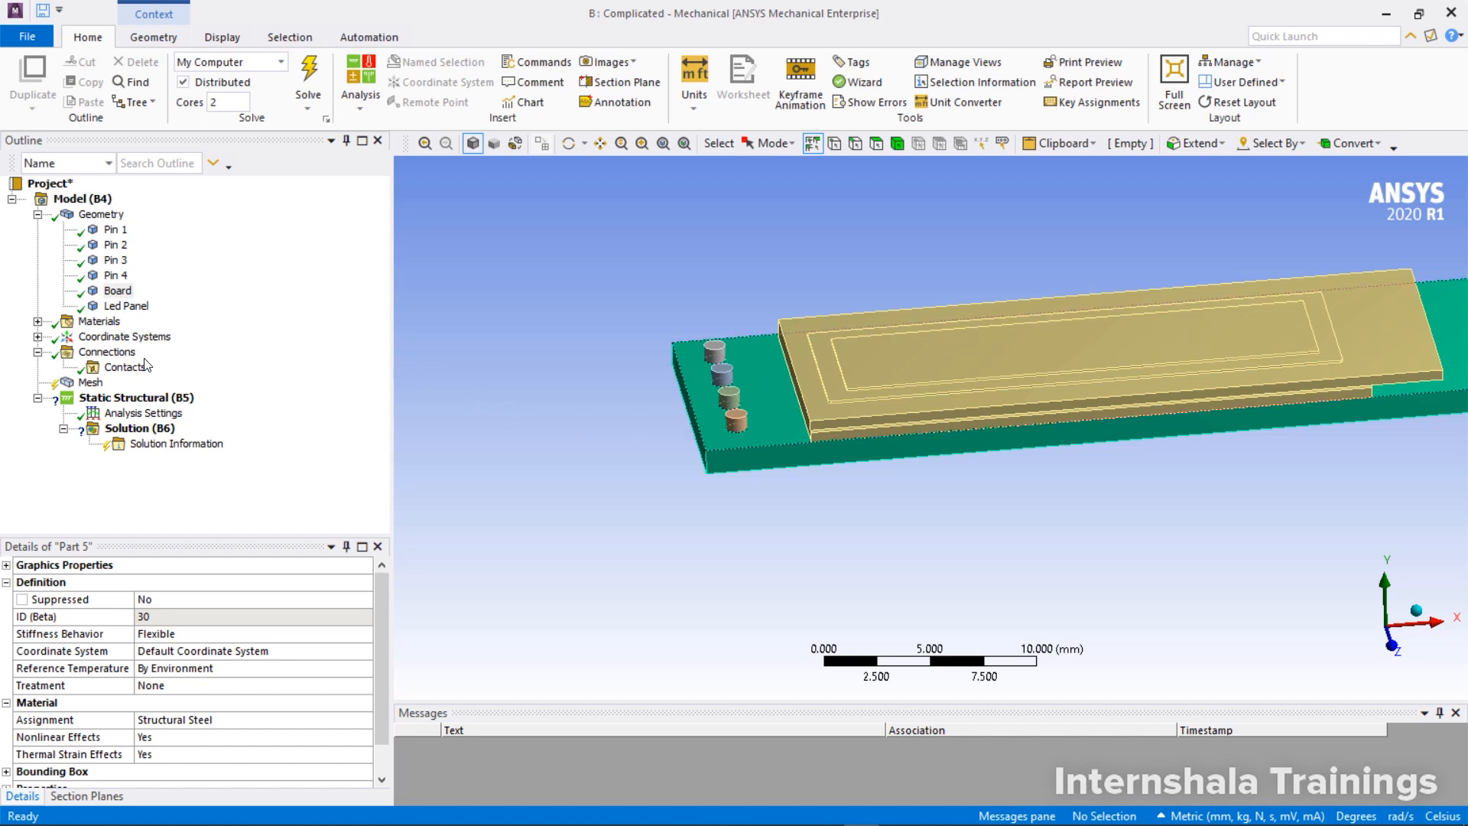
right_click(122, 370)
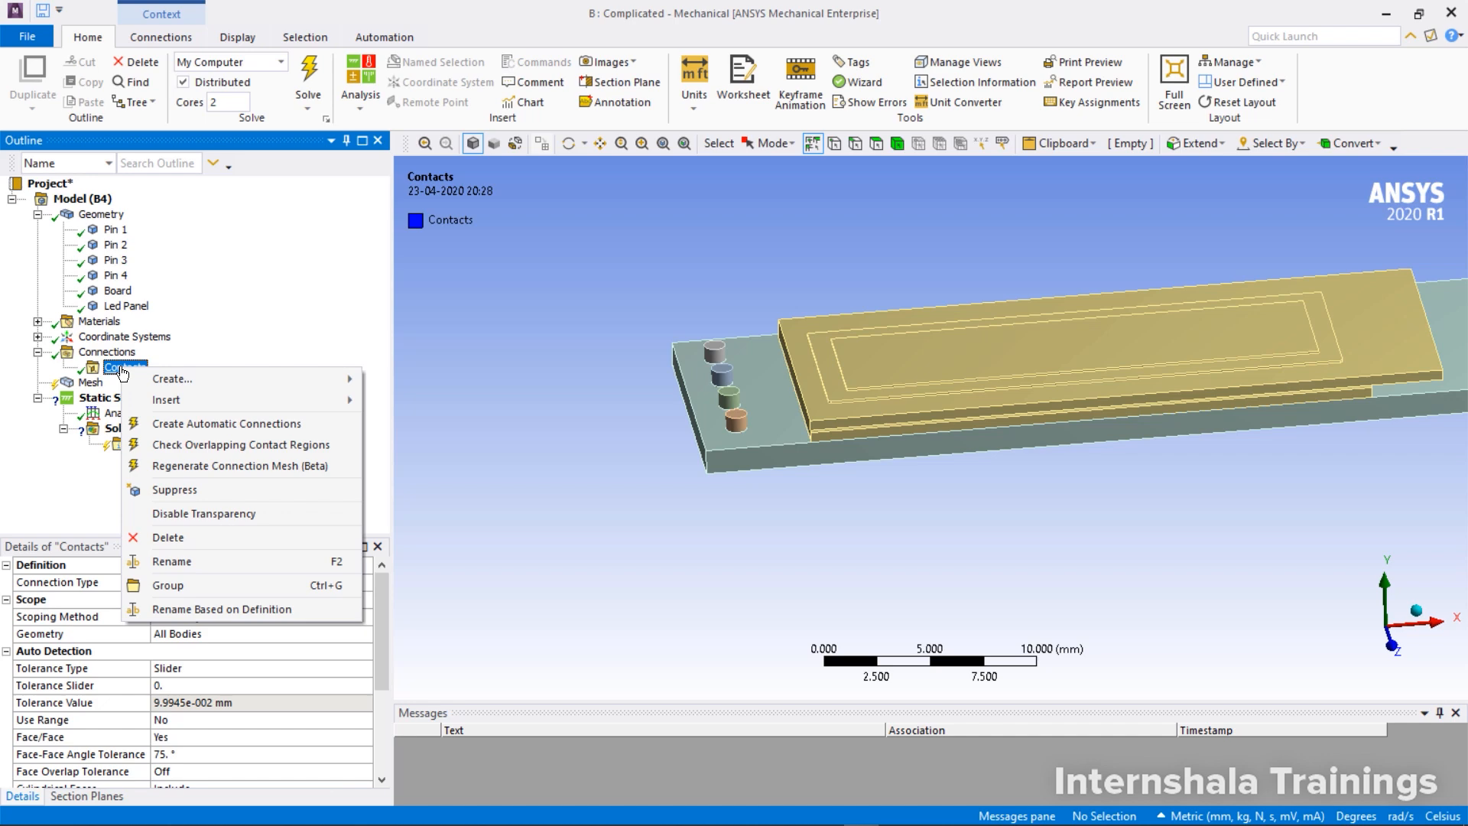
mouse_move(185, 402)
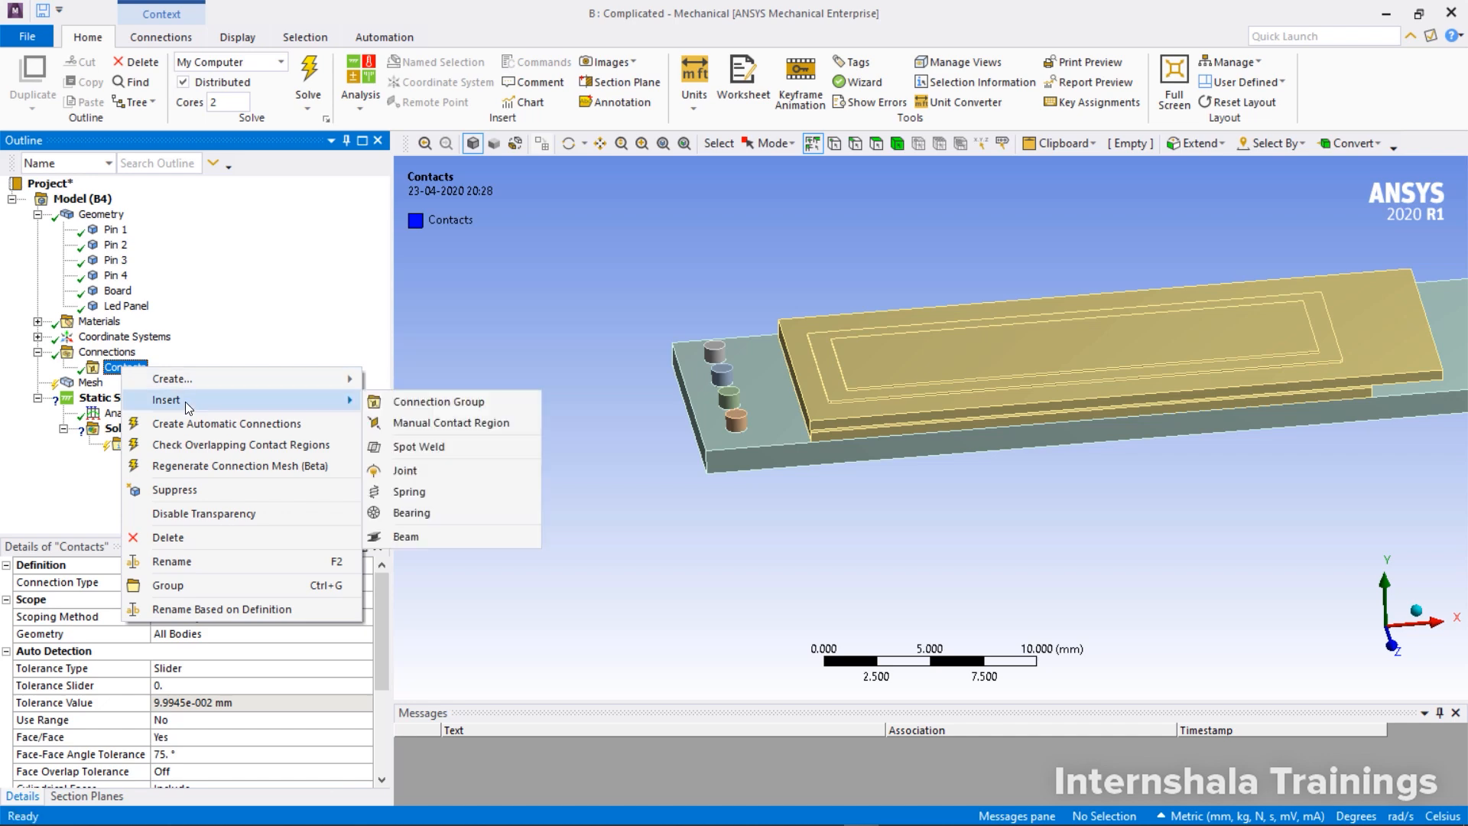
left_click(458, 425)
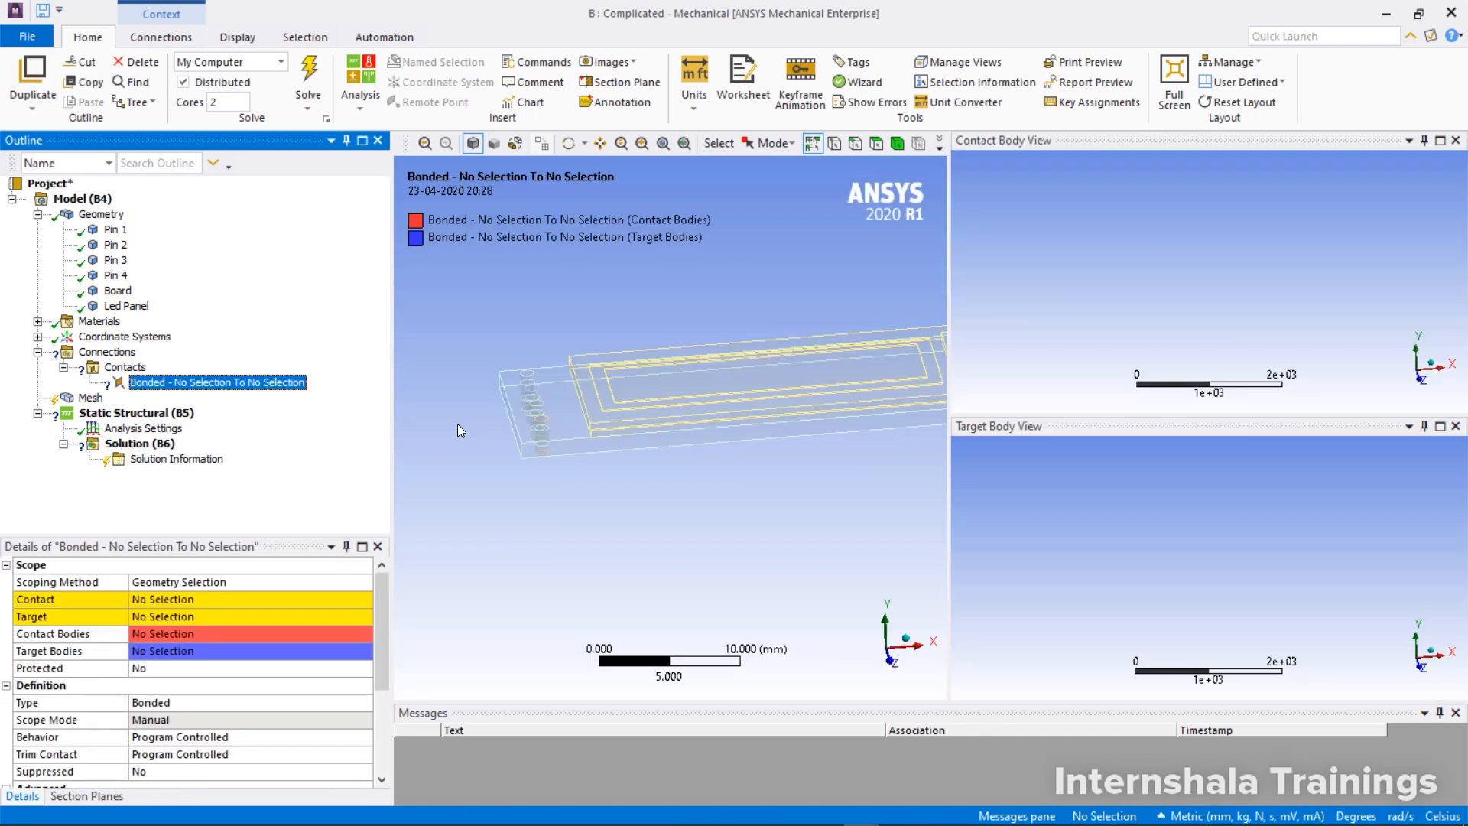
Hide the Board body to expose the underside of the Led Panel
left_click(122, 291)
right_click(122, 292)
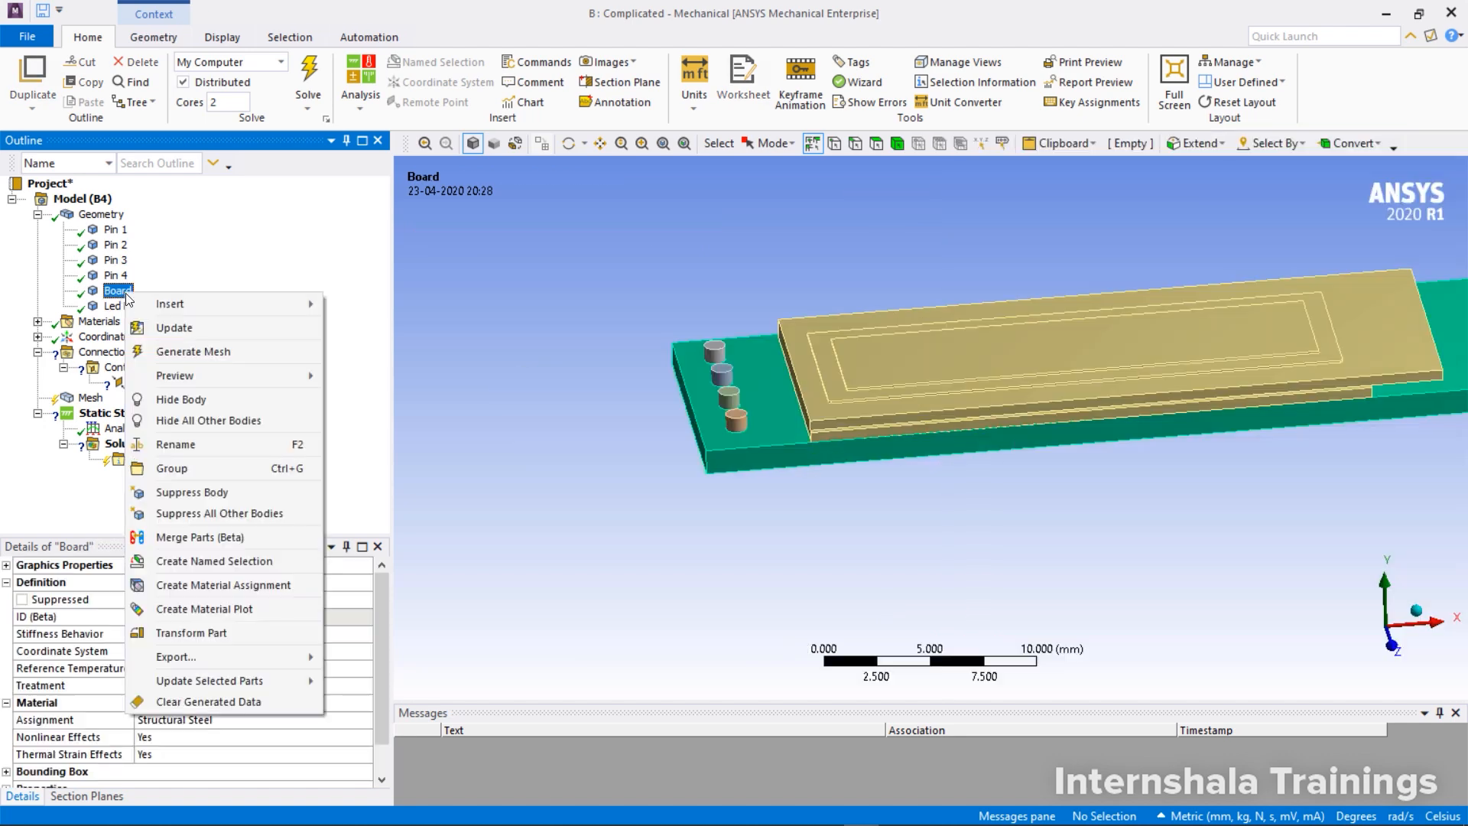
left_click(197, 405)
middle_click_drag(940, 416, 947, 300)
middle_click(885, 279)
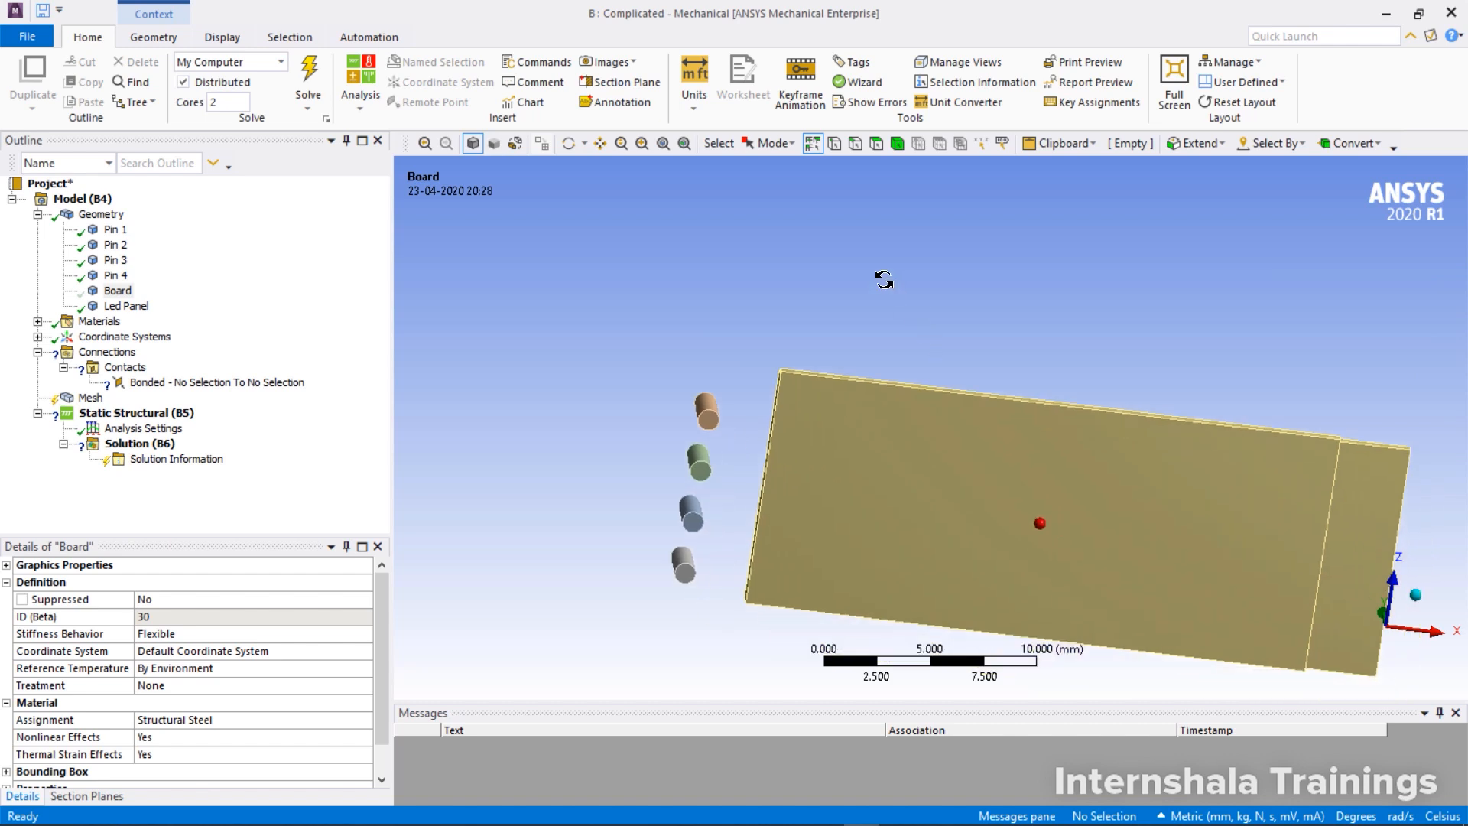
Scope the contact side of the new bonded region to the Led Panel's large bottom face
left_click(217, 383)
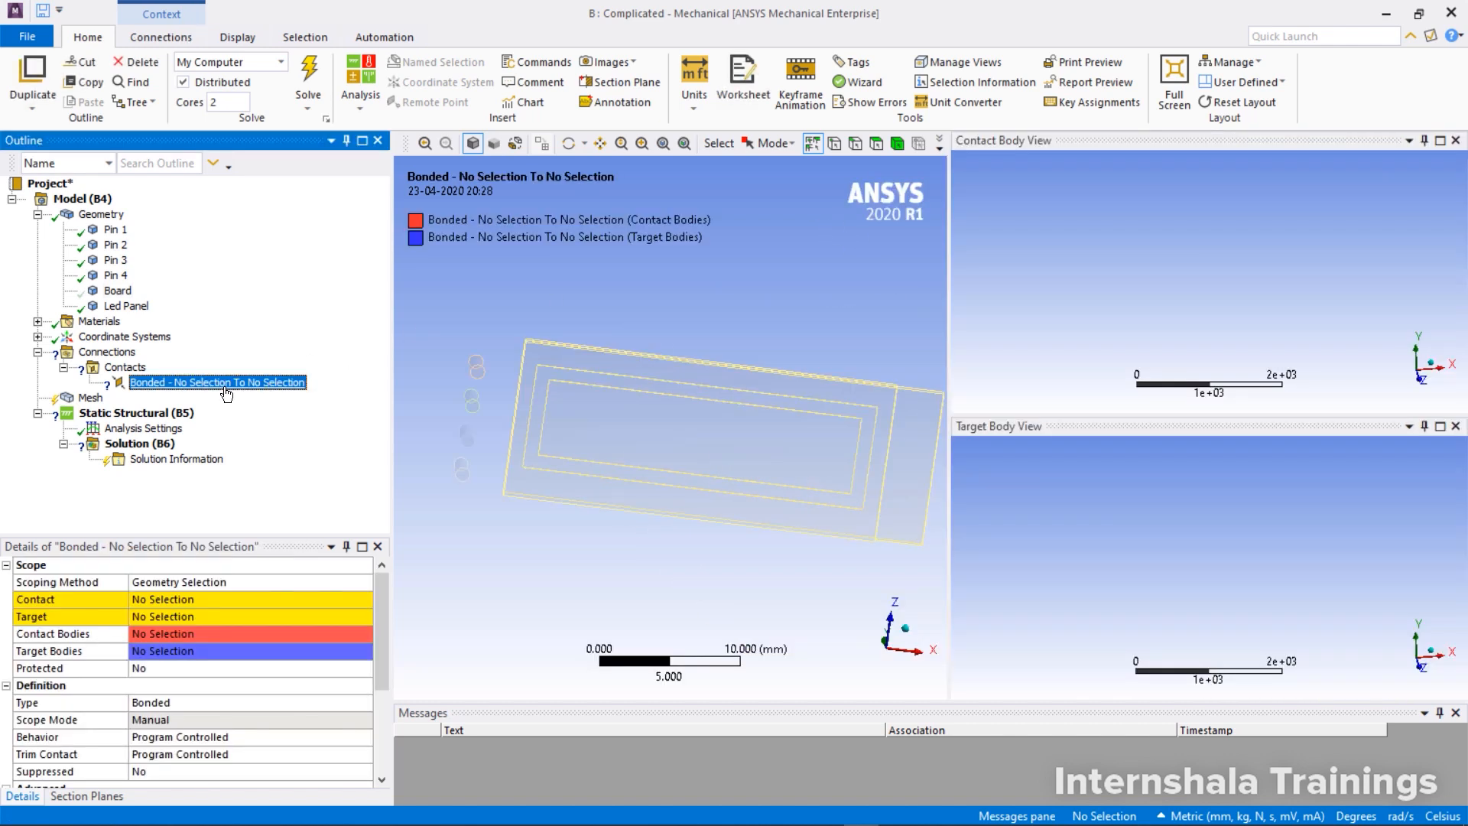
left_click(162, 601)
left_click(622, 422)
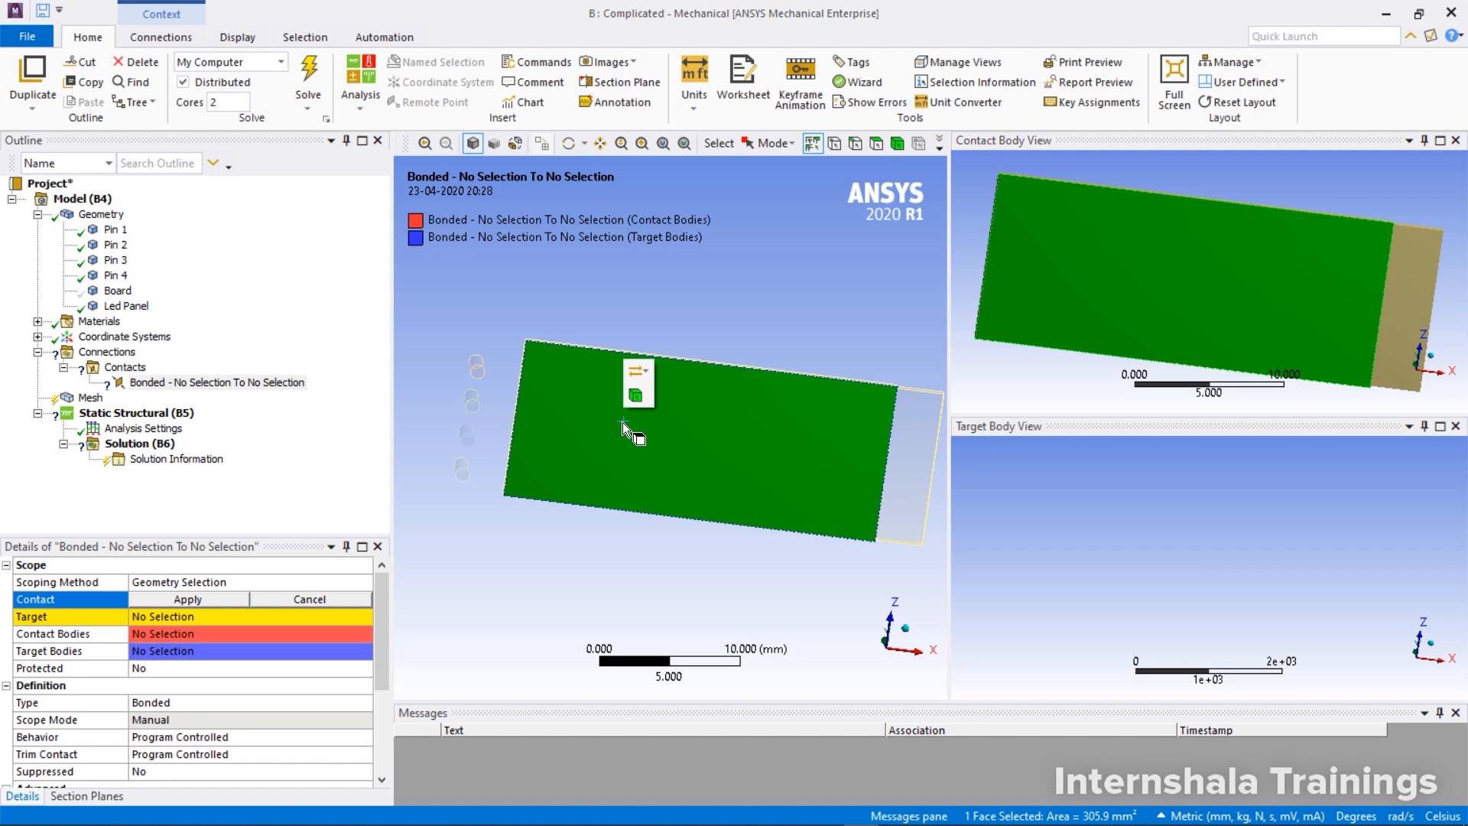
left_click(218, 599)
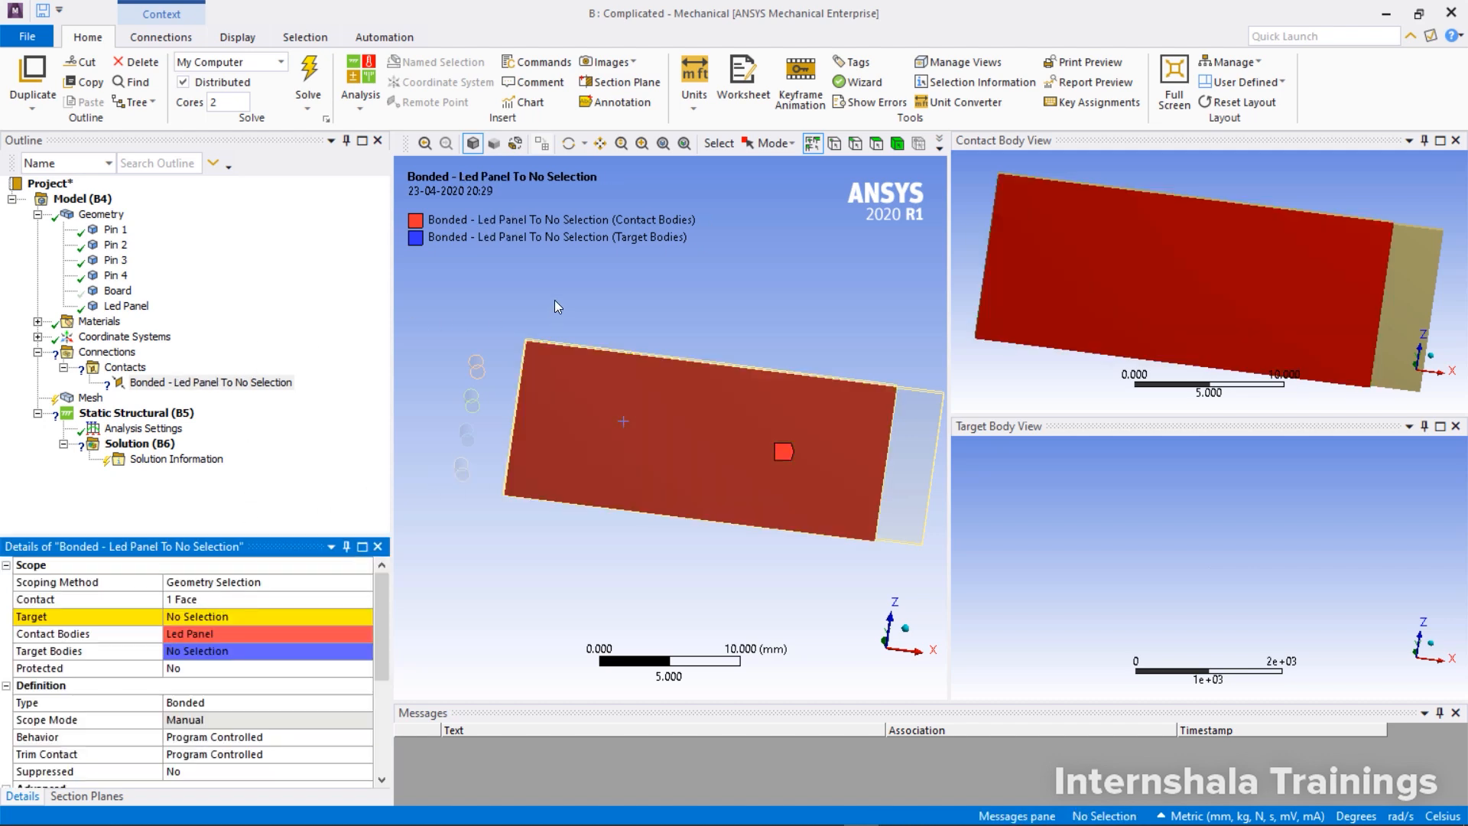
Show the Board again and hide all other bodies to expose its top face
middle_click_drag(553, 300, 551, 393)
right_click(119, 292)
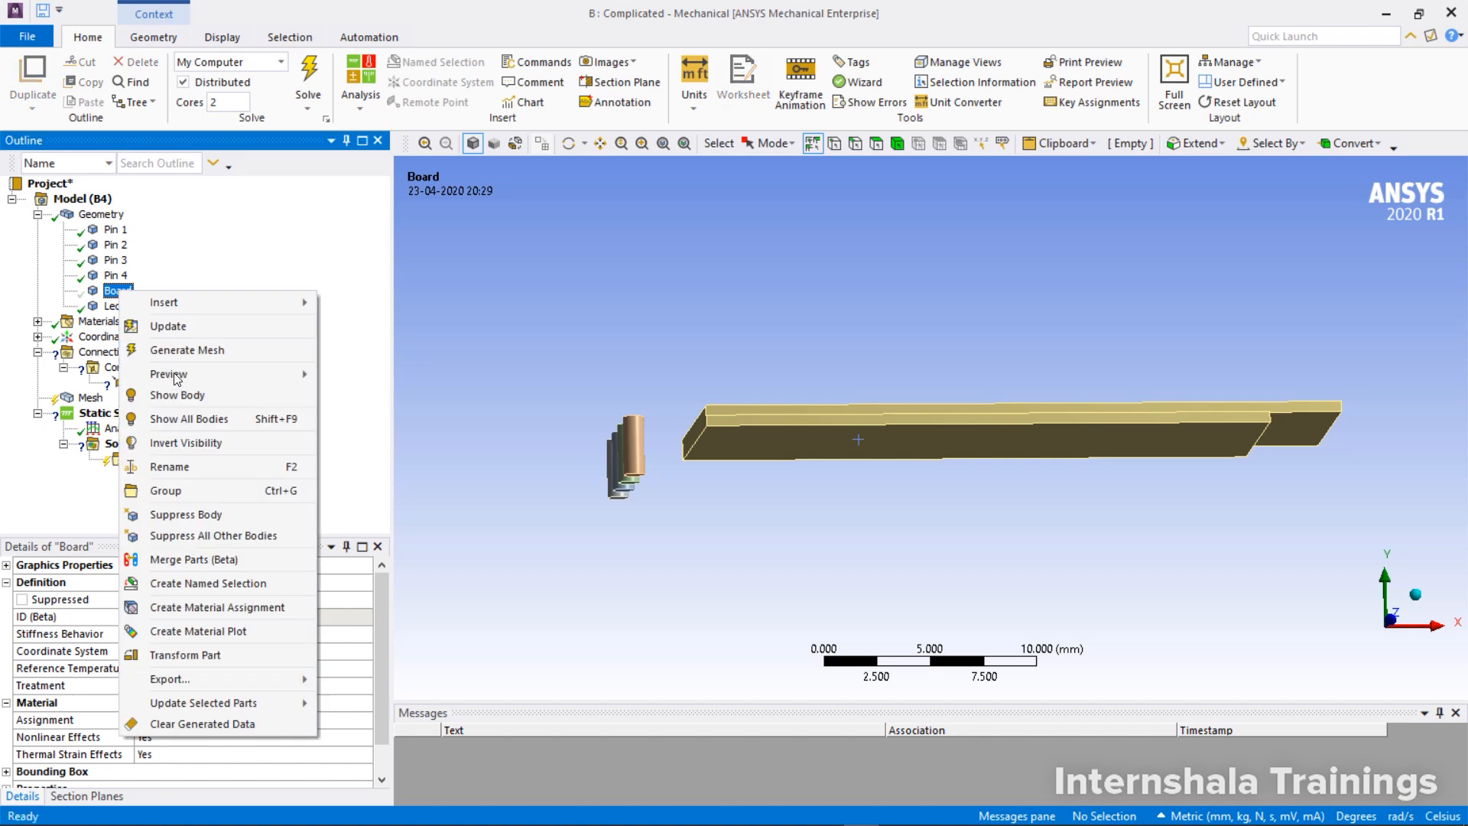
left_click(182, 401)
left_click(116, 309)
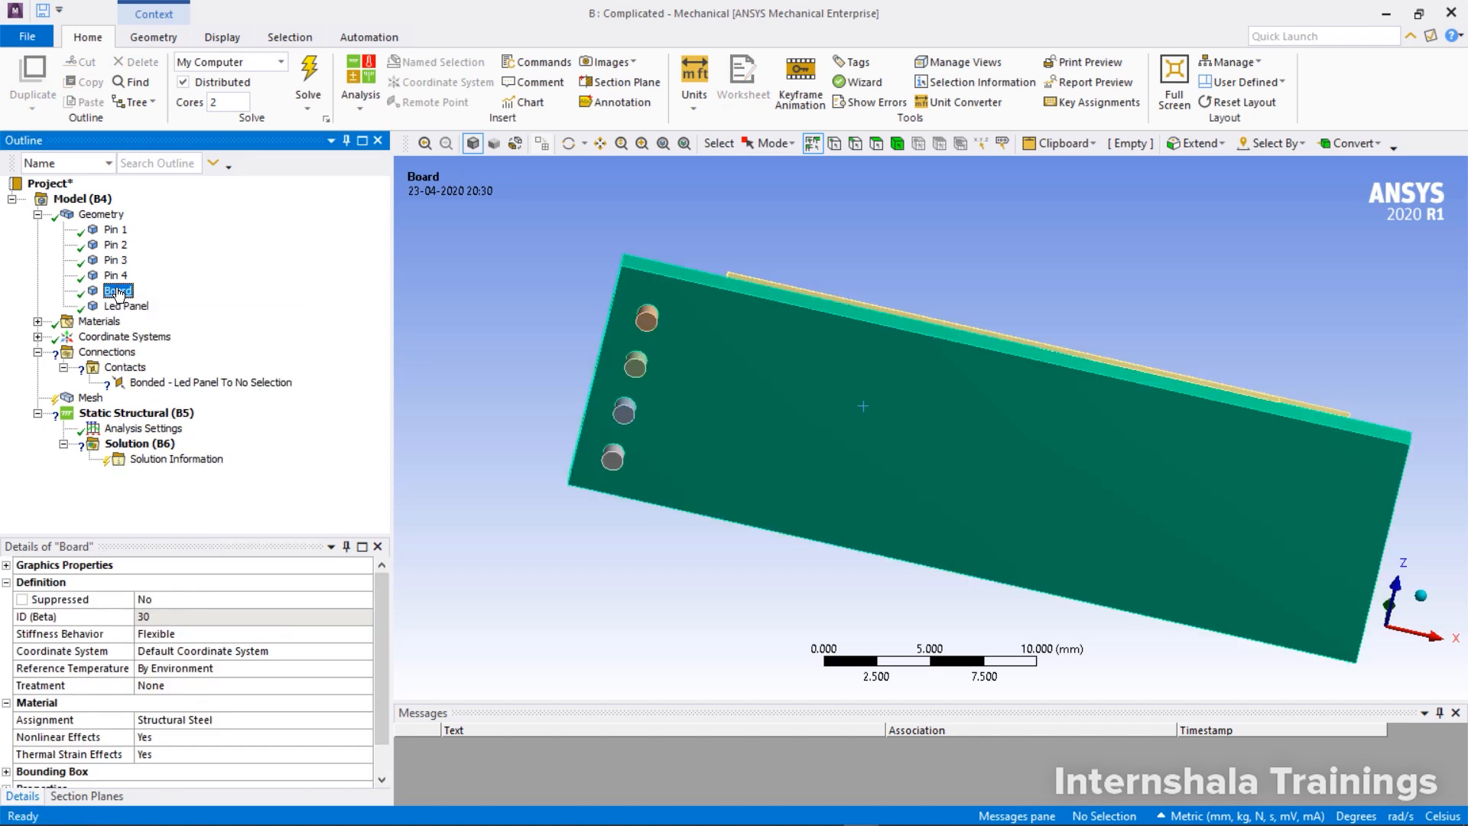
right_click(118, 290)
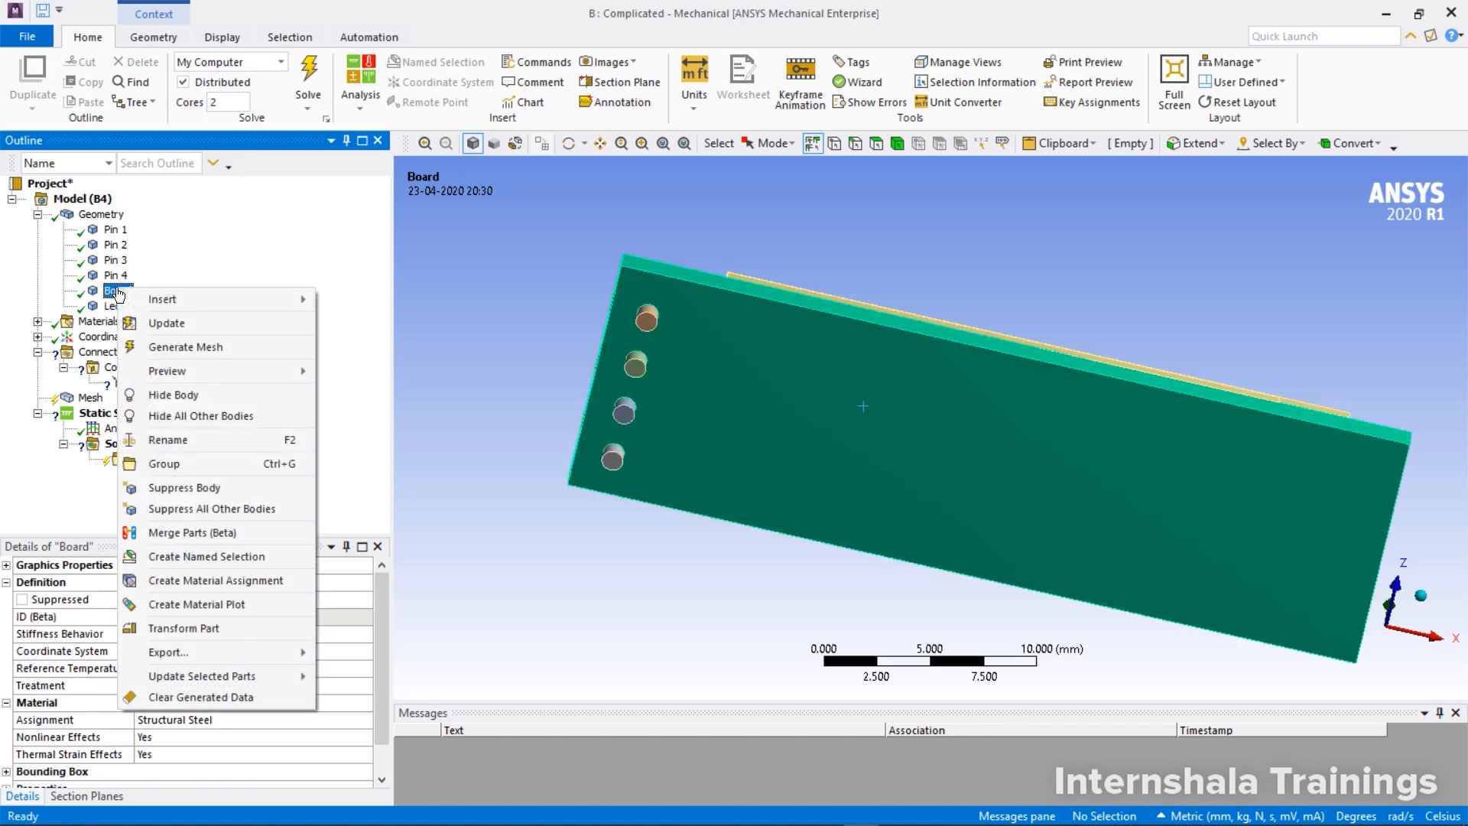
left_click(190, 416)
middle_click_drag(530, 292, 525, 436)
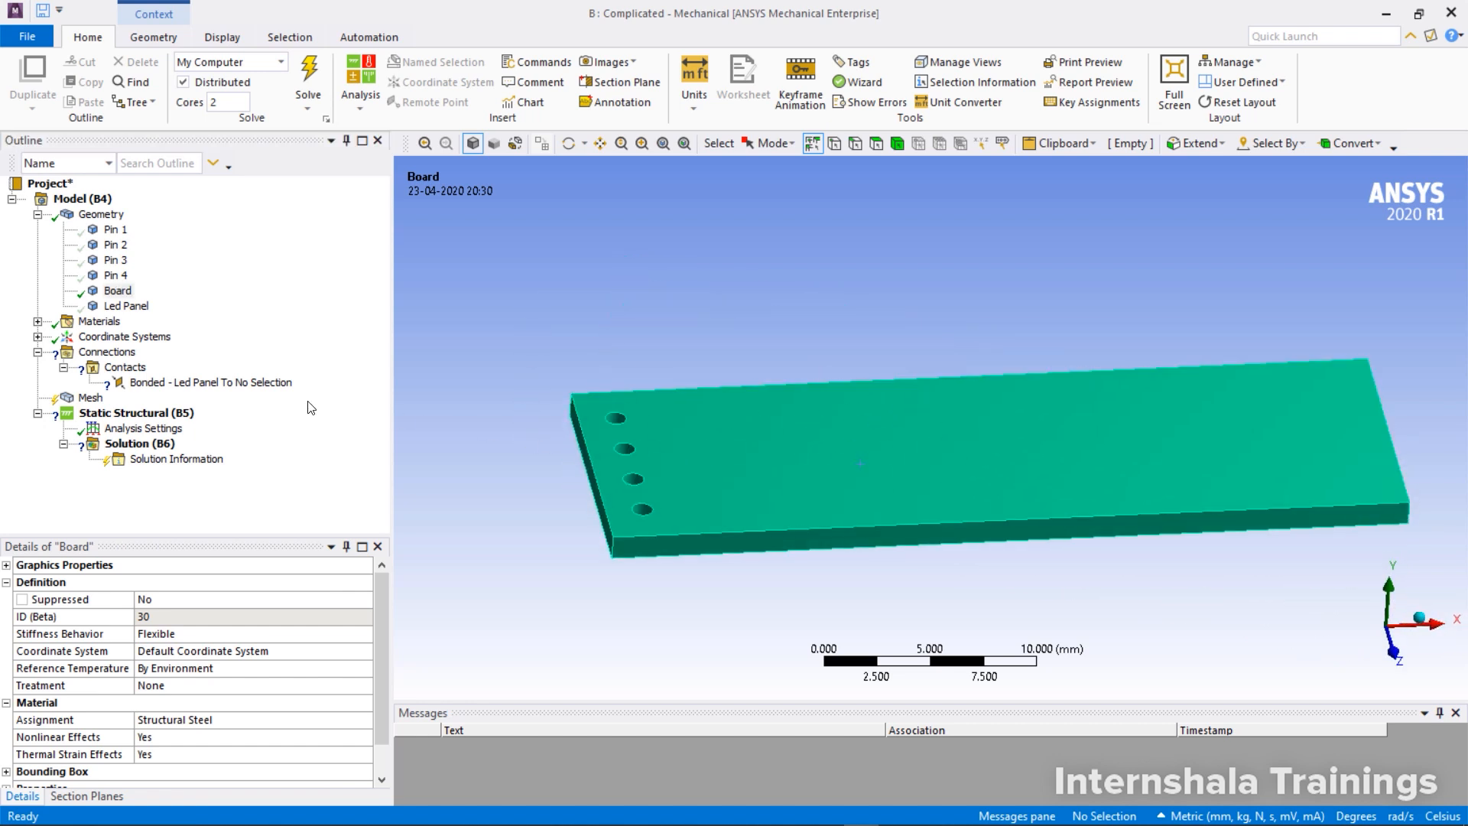
Scope the target side of the Led Panel contact region to the Board's top face and review the region's definition settings
left_click(237, 386)
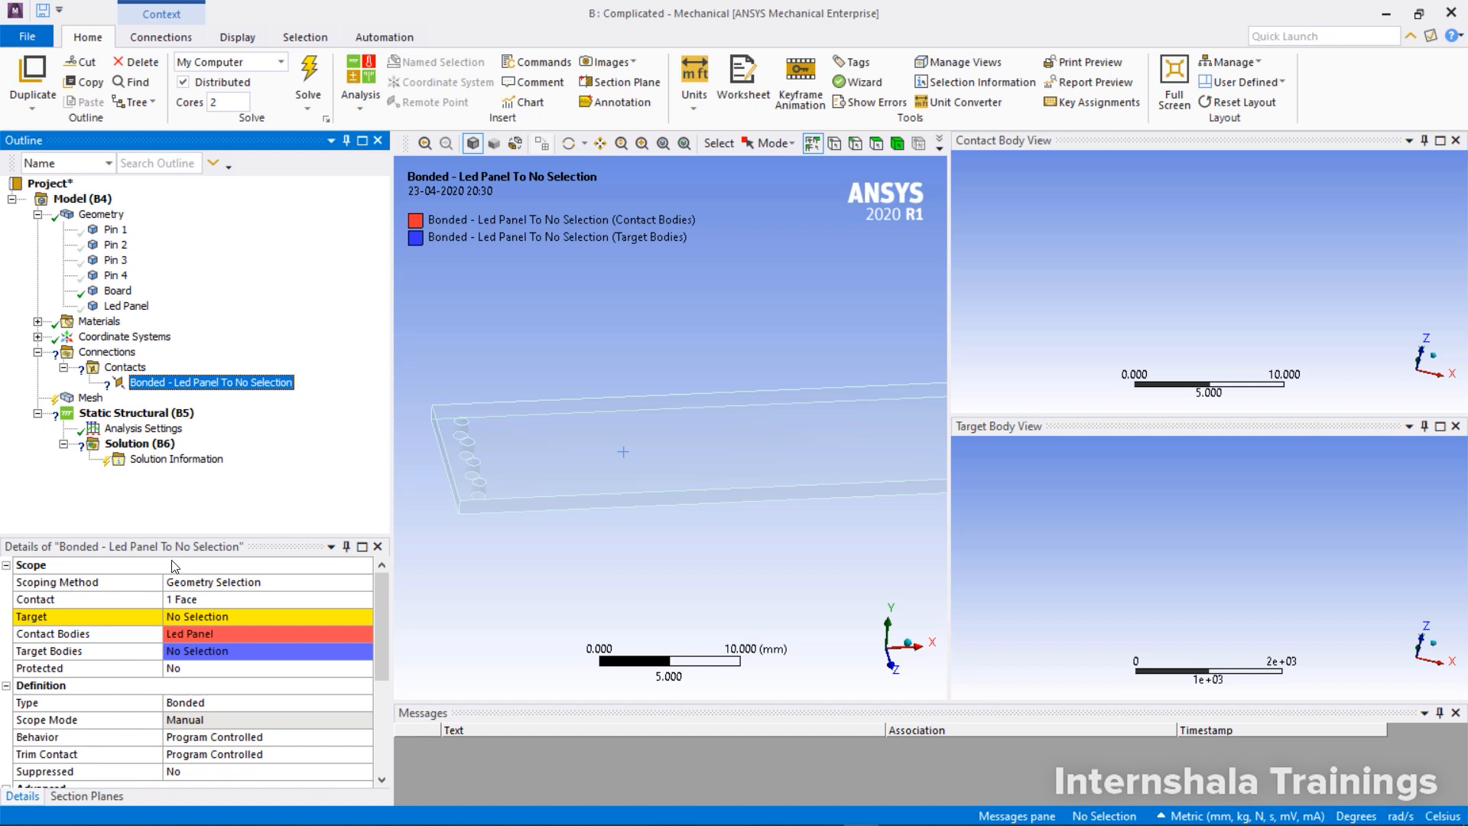
left_click(183, 616)
left_click(616, 425)
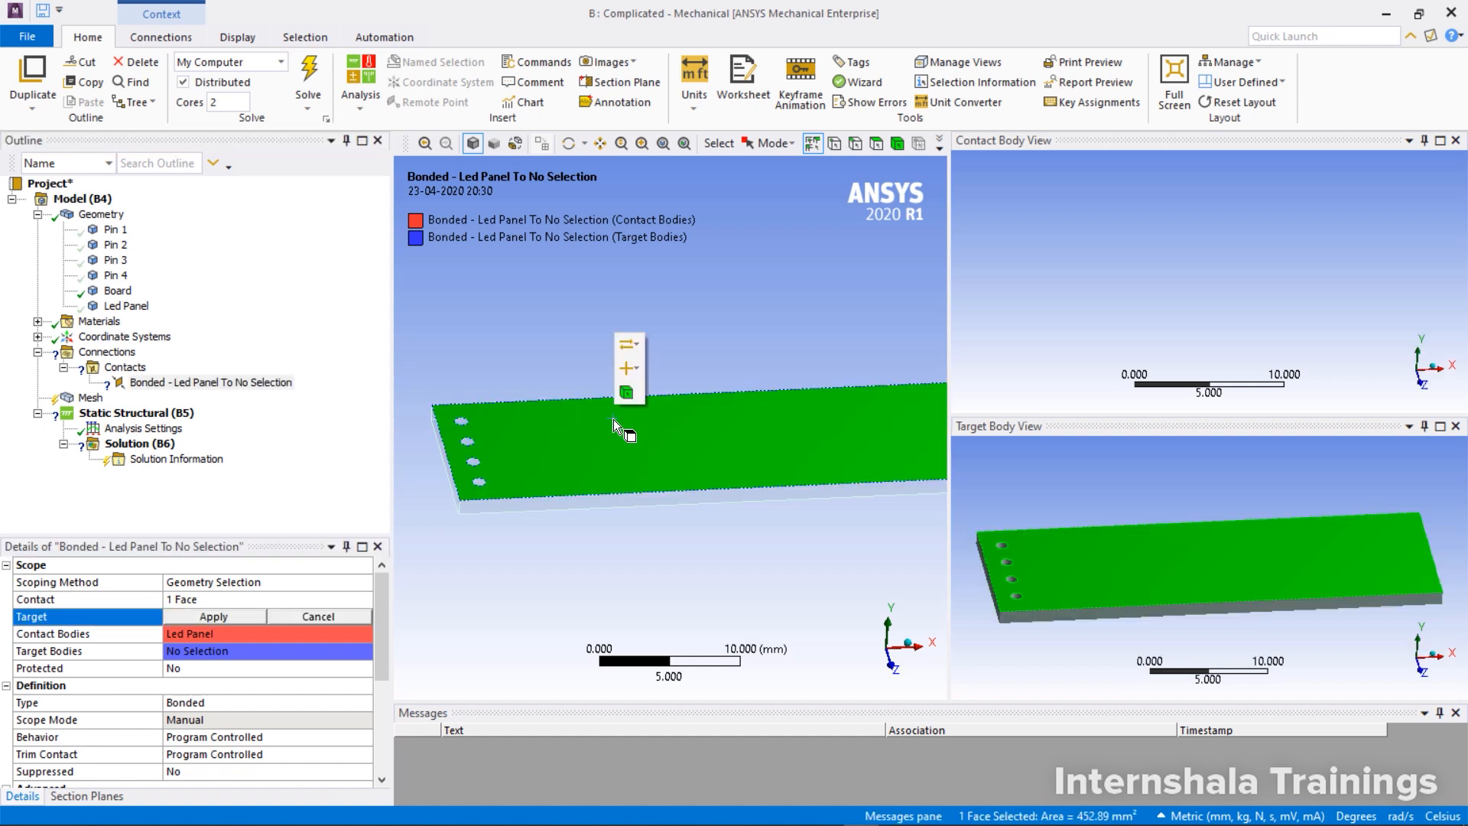
left_click(242, 618)
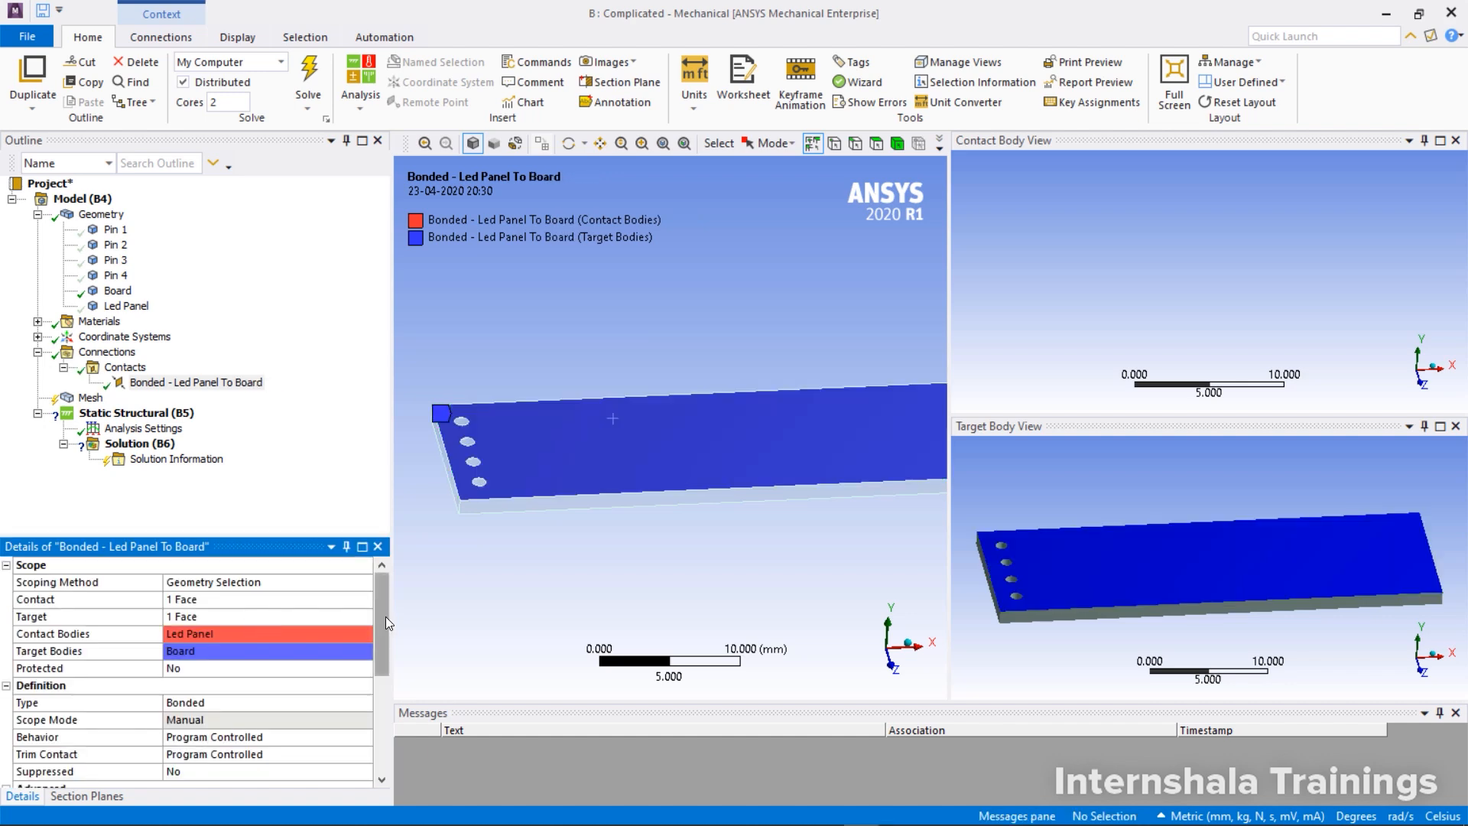
left_click_drag(385, 616, 383, 652)
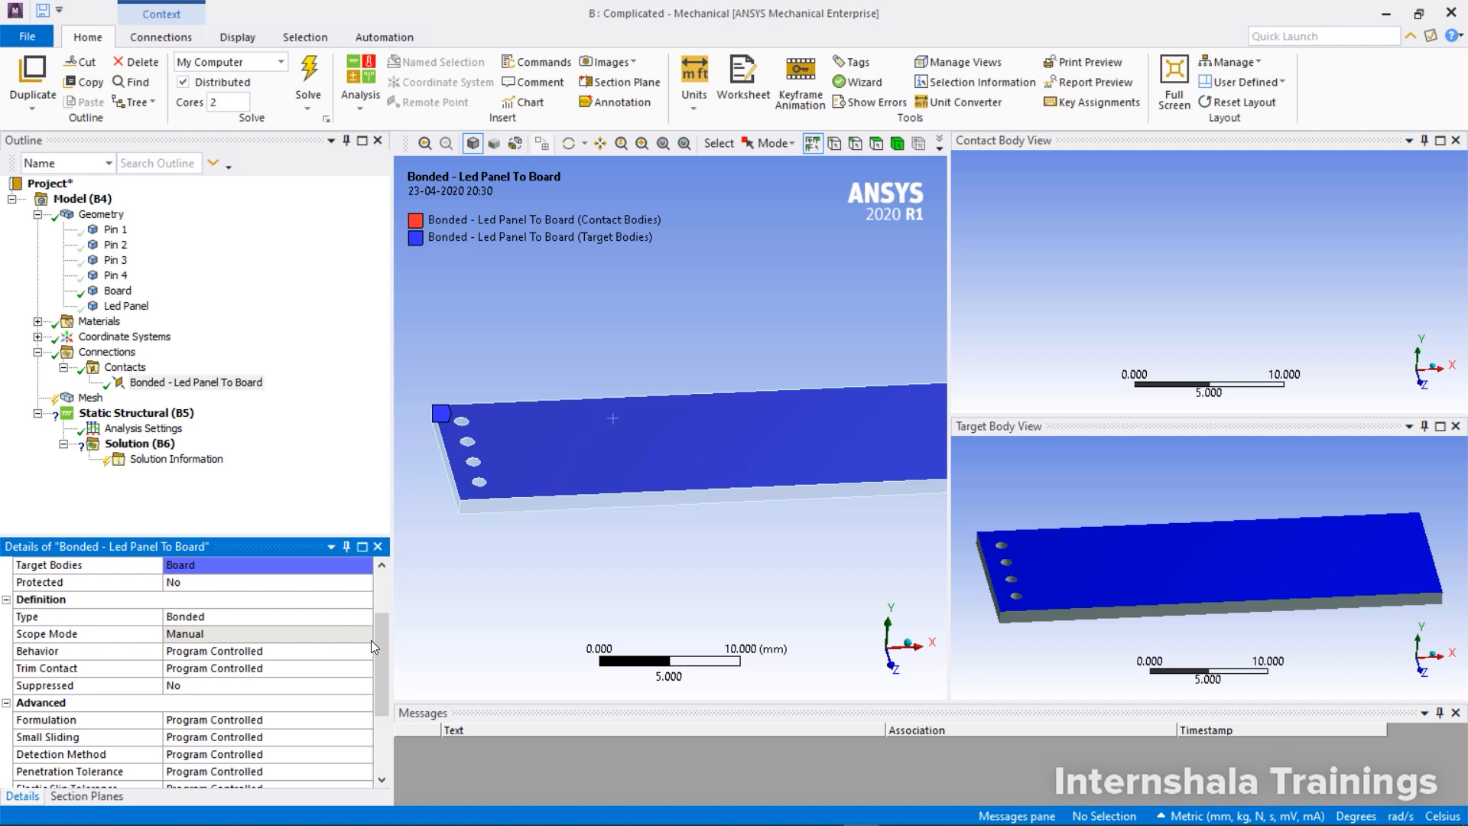
left_click_drag(381, 634, 384, 621)
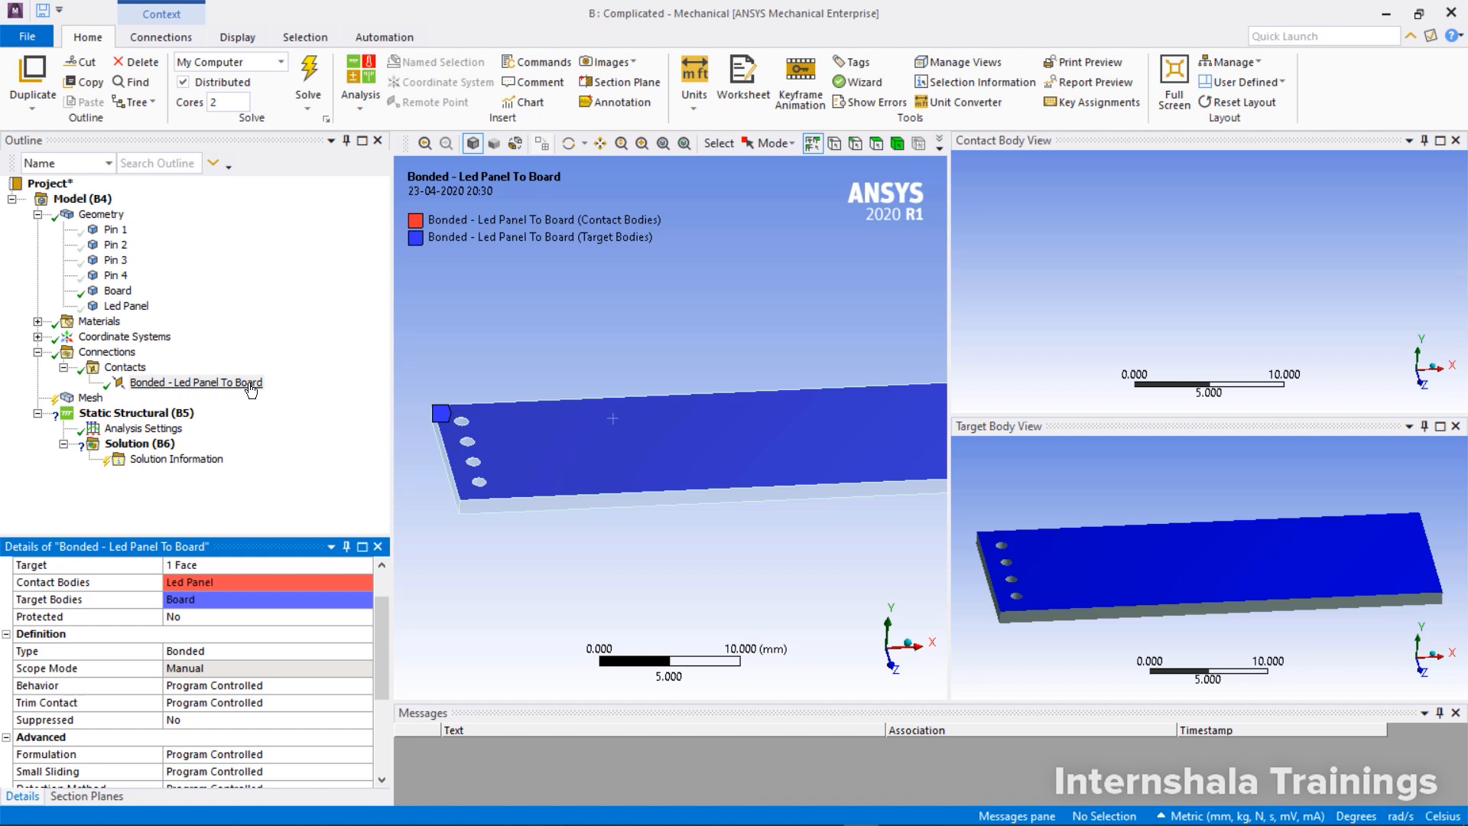
left_click(158, 384)
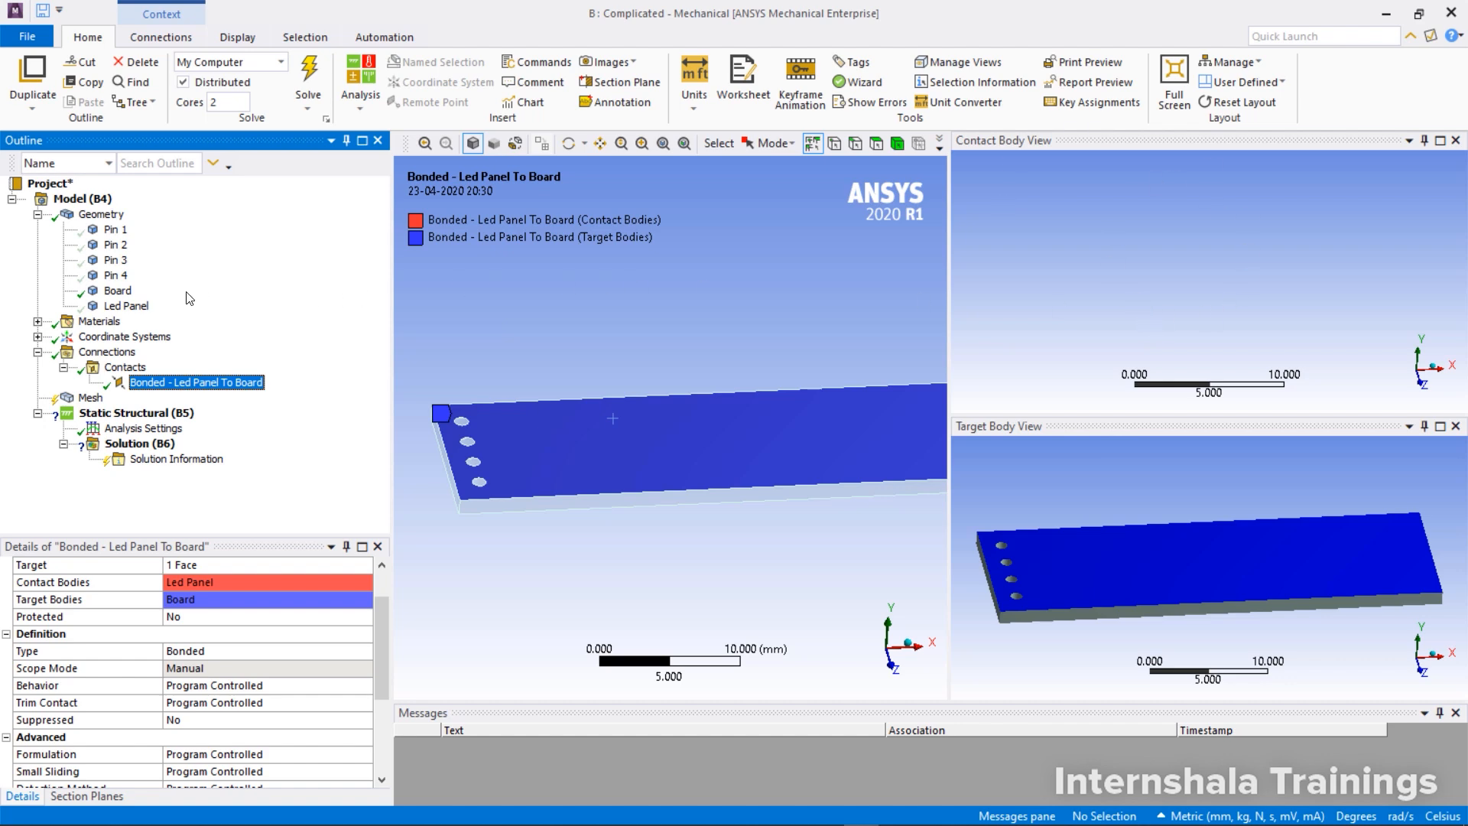
Show all bodies again and check the Led Panel to Board contact from the underside of the contact body
right_click(124, 296)
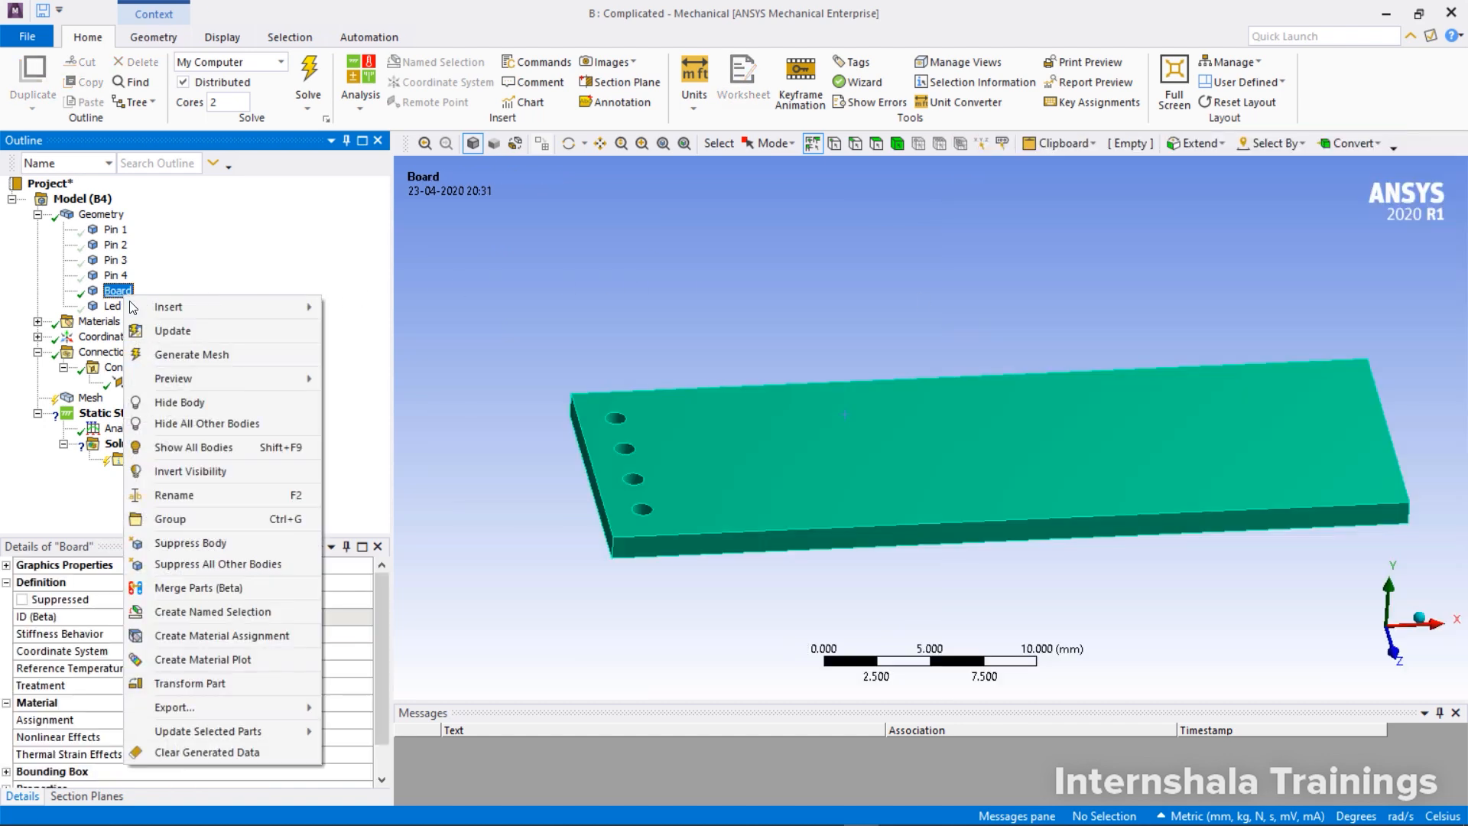
left_click(205, 448)
left_click(203, 382)
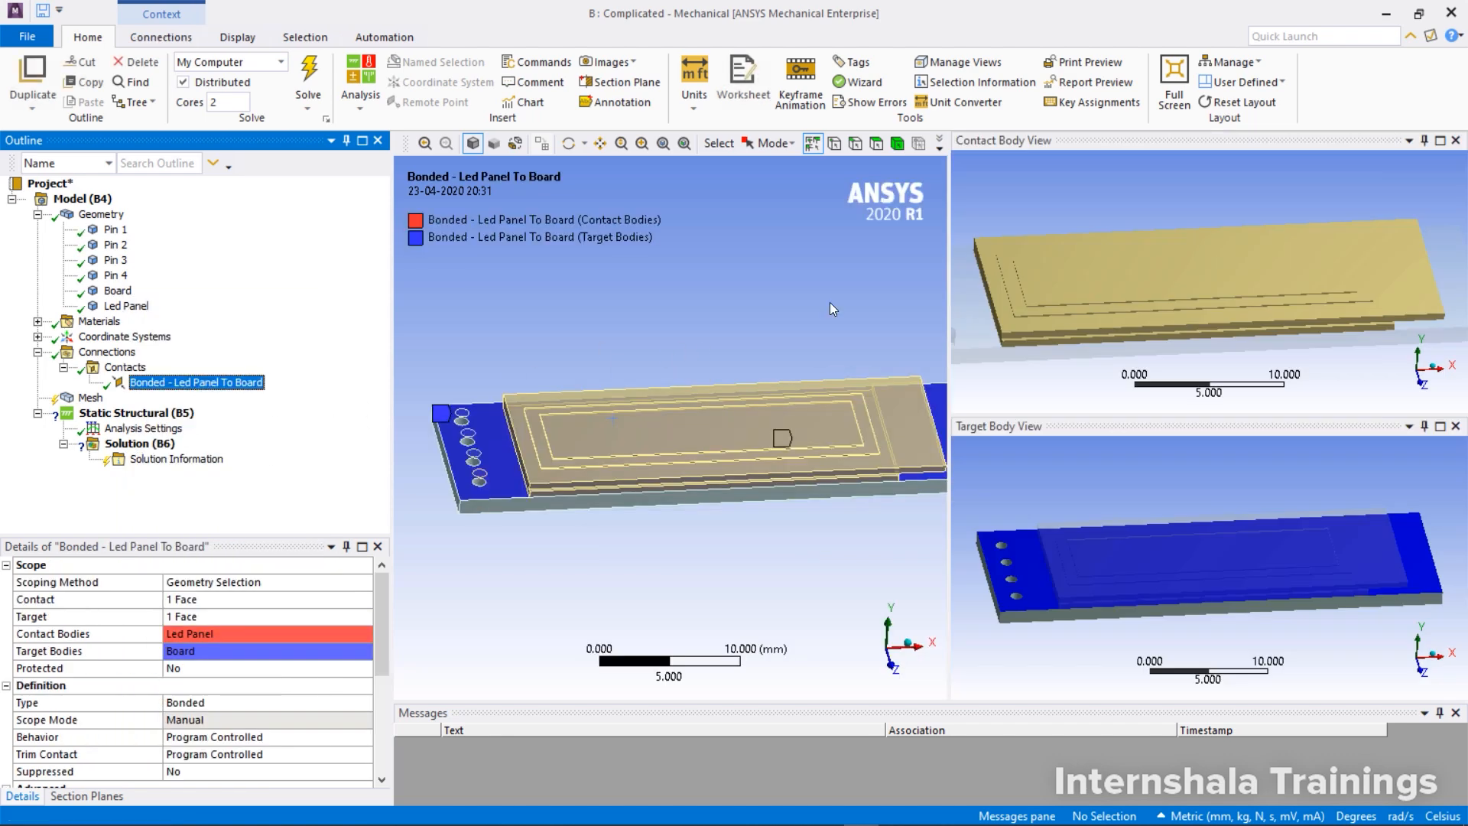
left_click_drag(1185, 273, 877, 364)
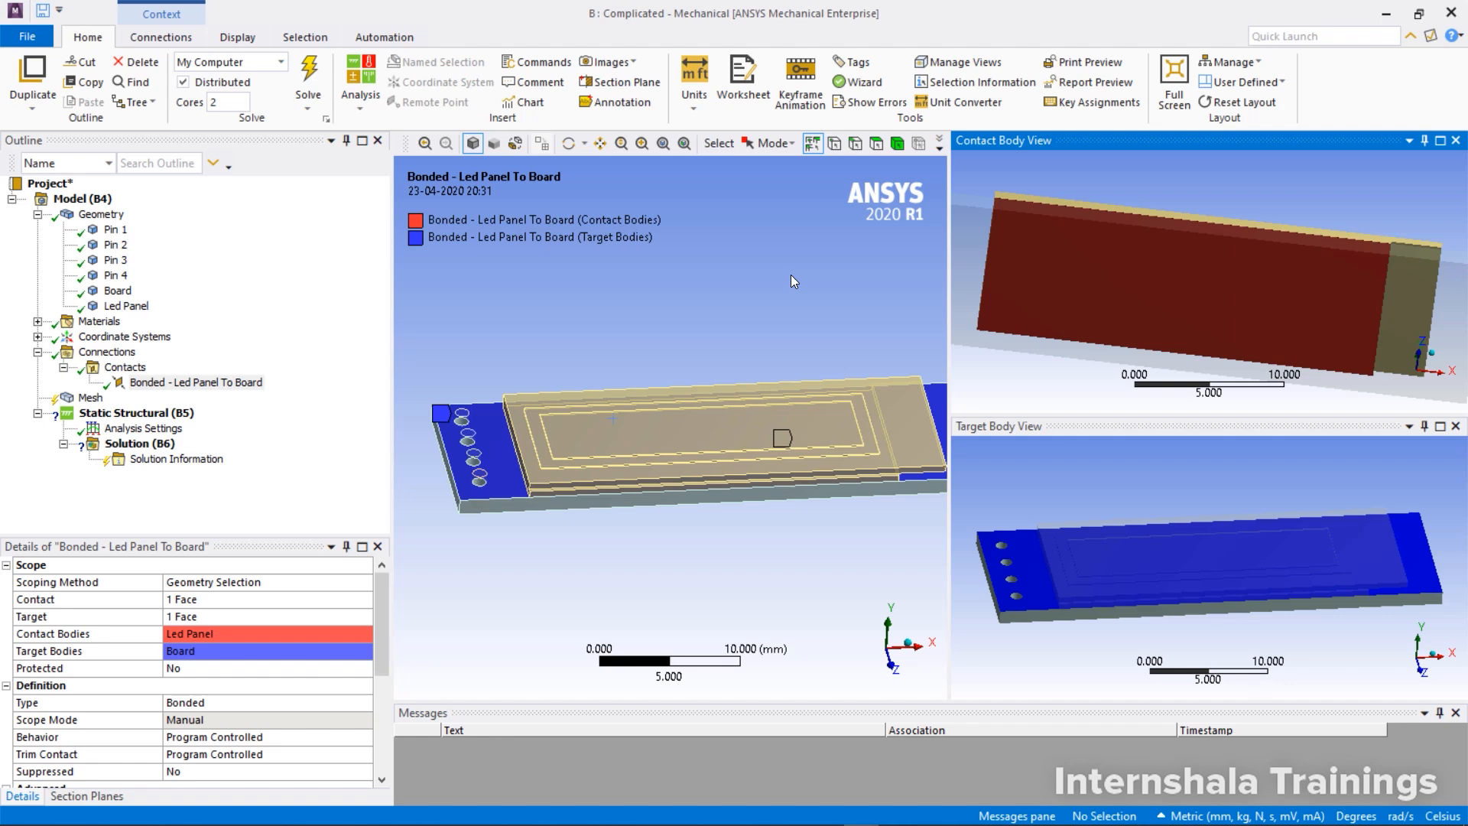
Insert a second manual contact region in the Contacts group
left_click(139, 369)
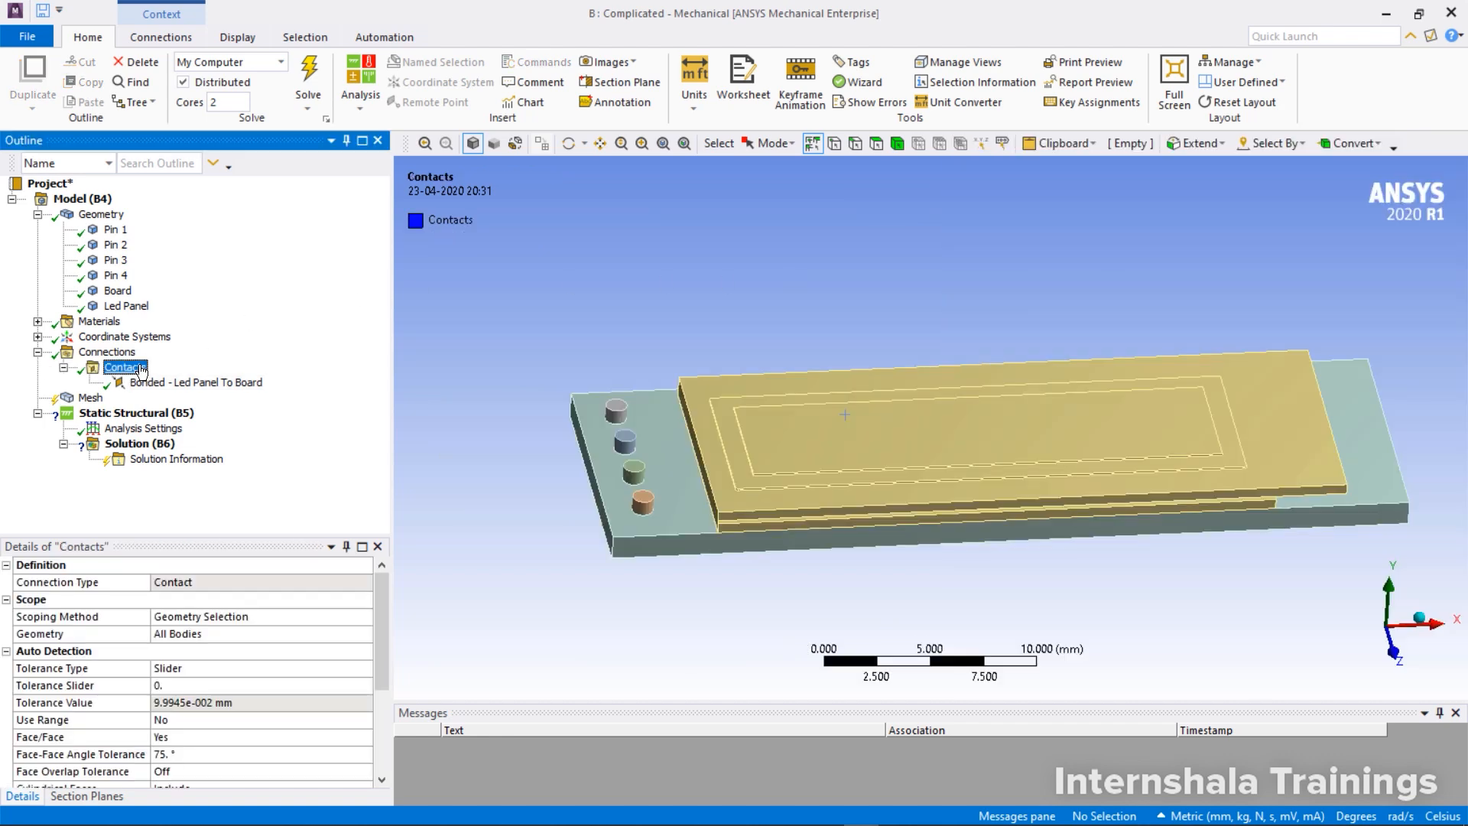
right_click(140, 371)
mouse_move(199, 400)
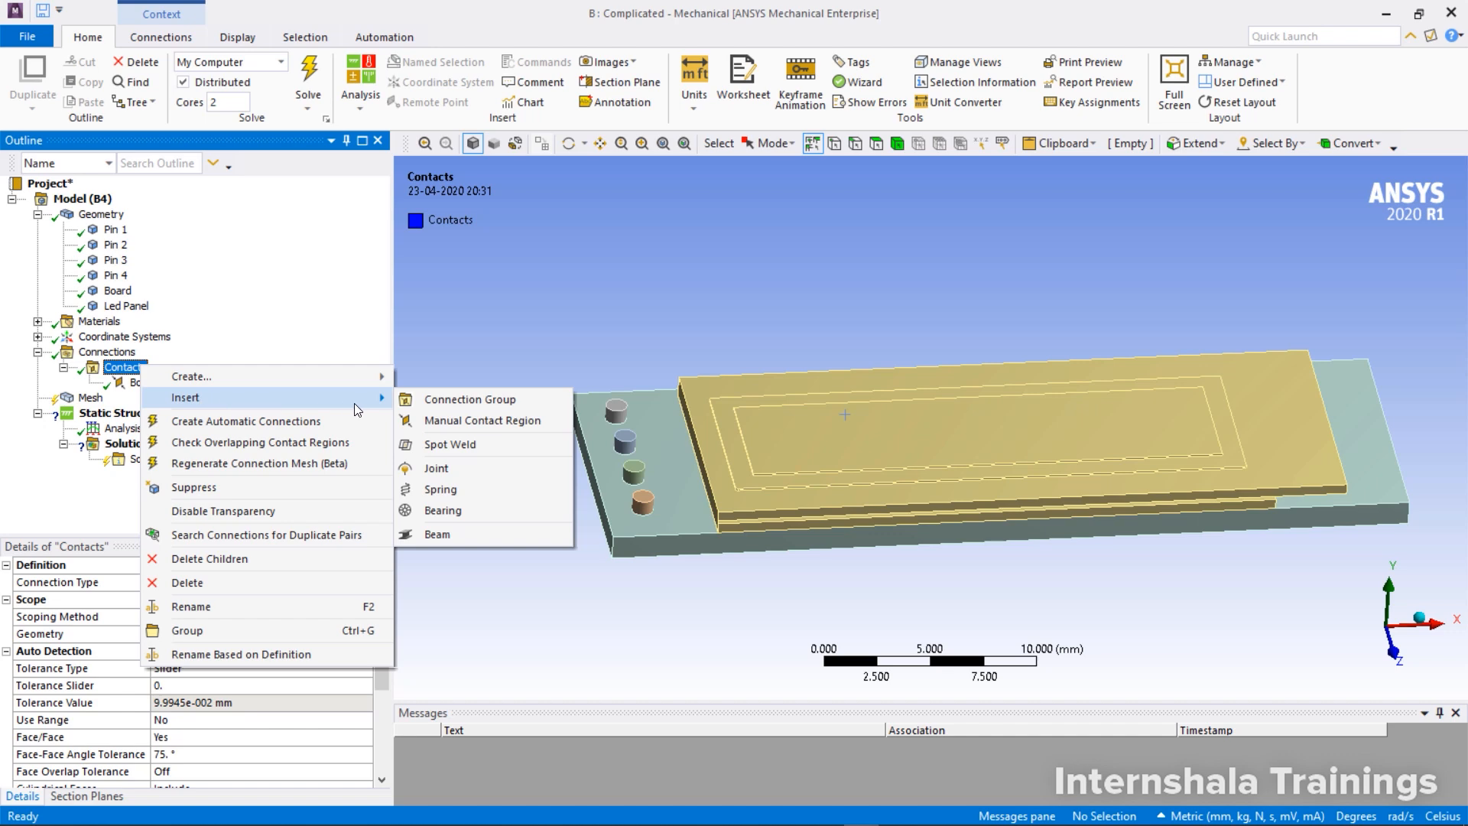
left_click(465, 419)
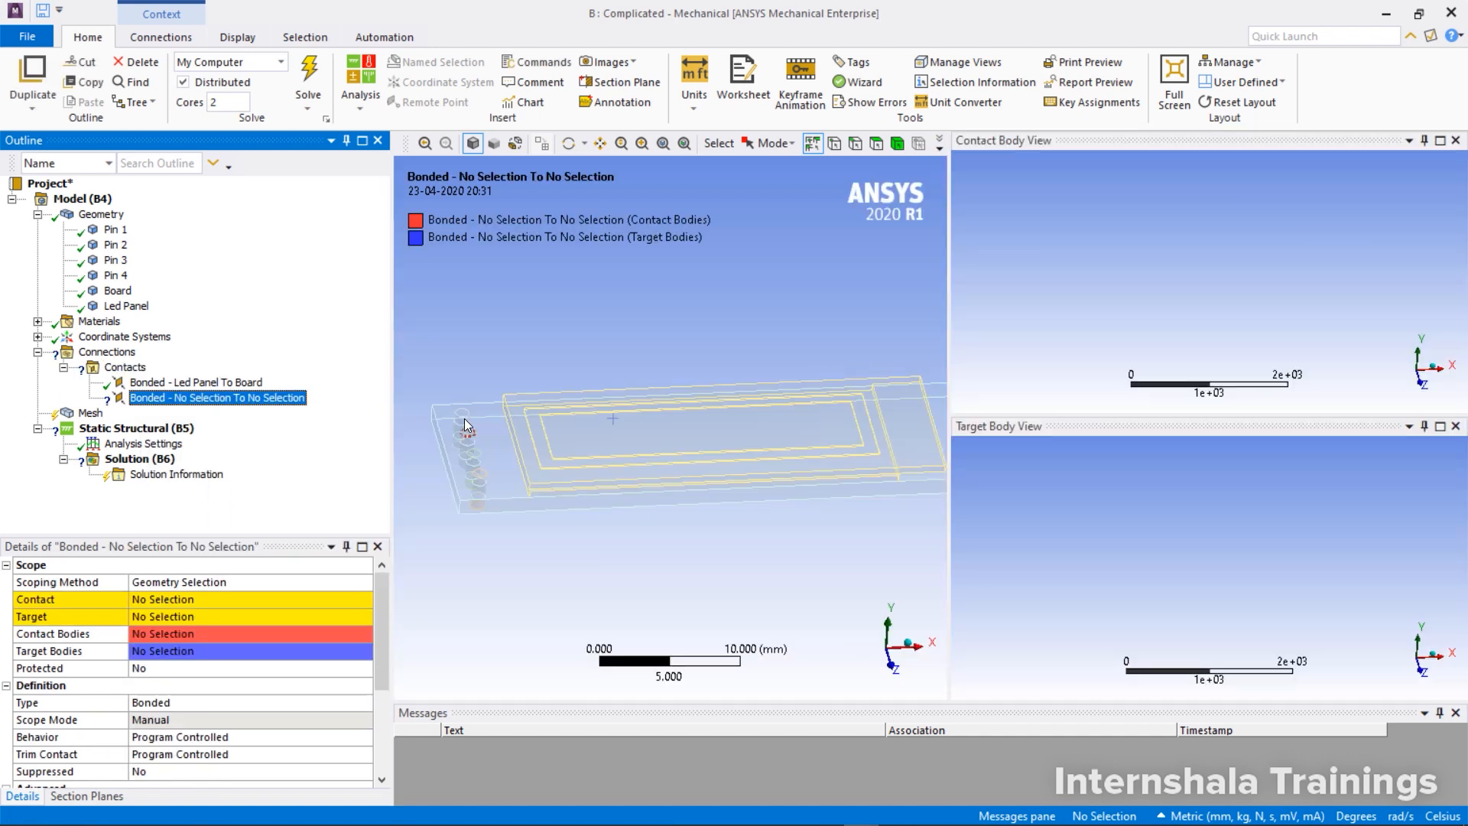
Scope the contact side of the new contact region to Pin 4's cylindrical side face
scroll(679, 447, "up", 5)
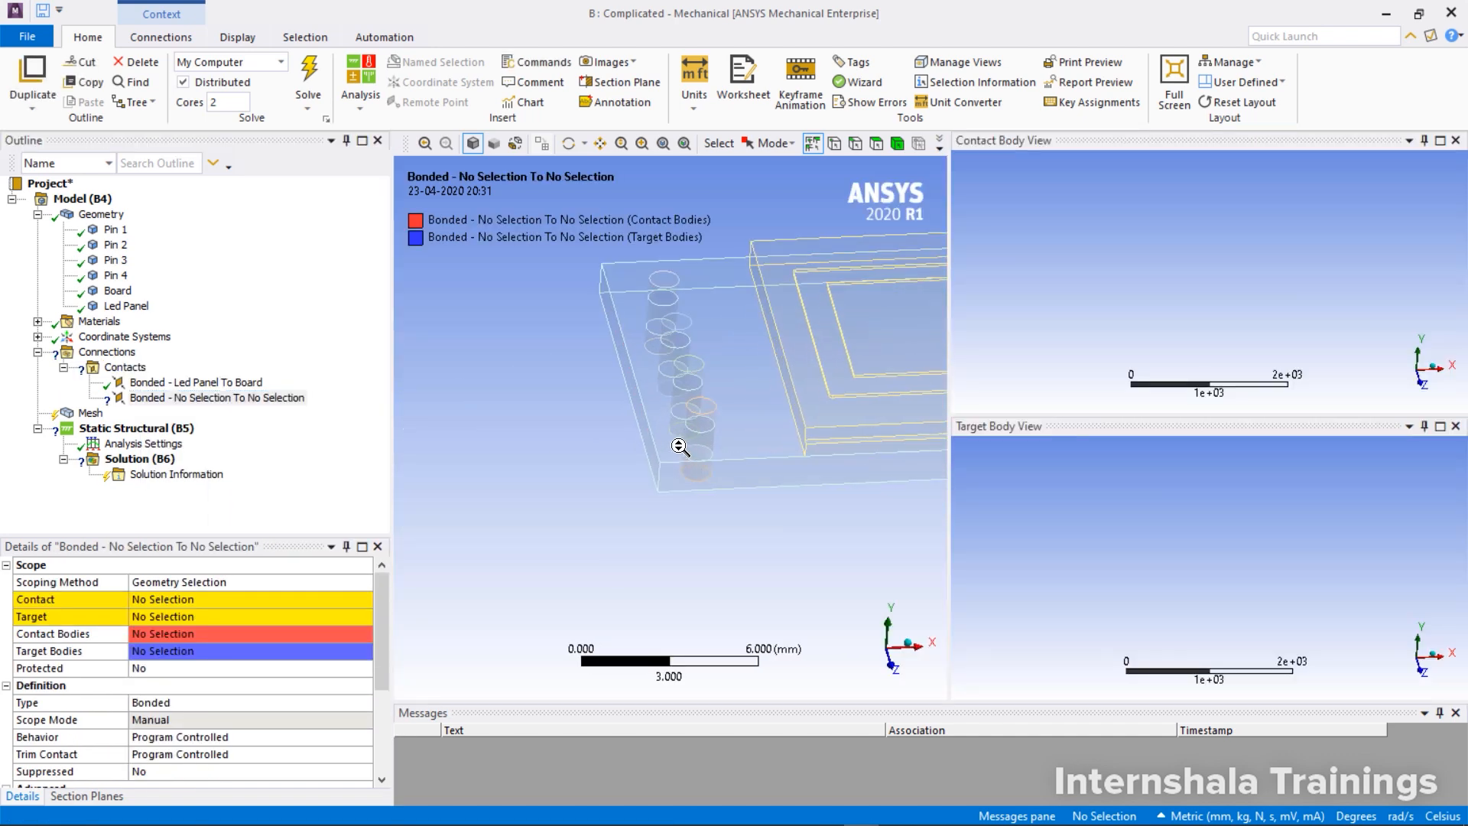
scroll(680, 447, "up", 3)
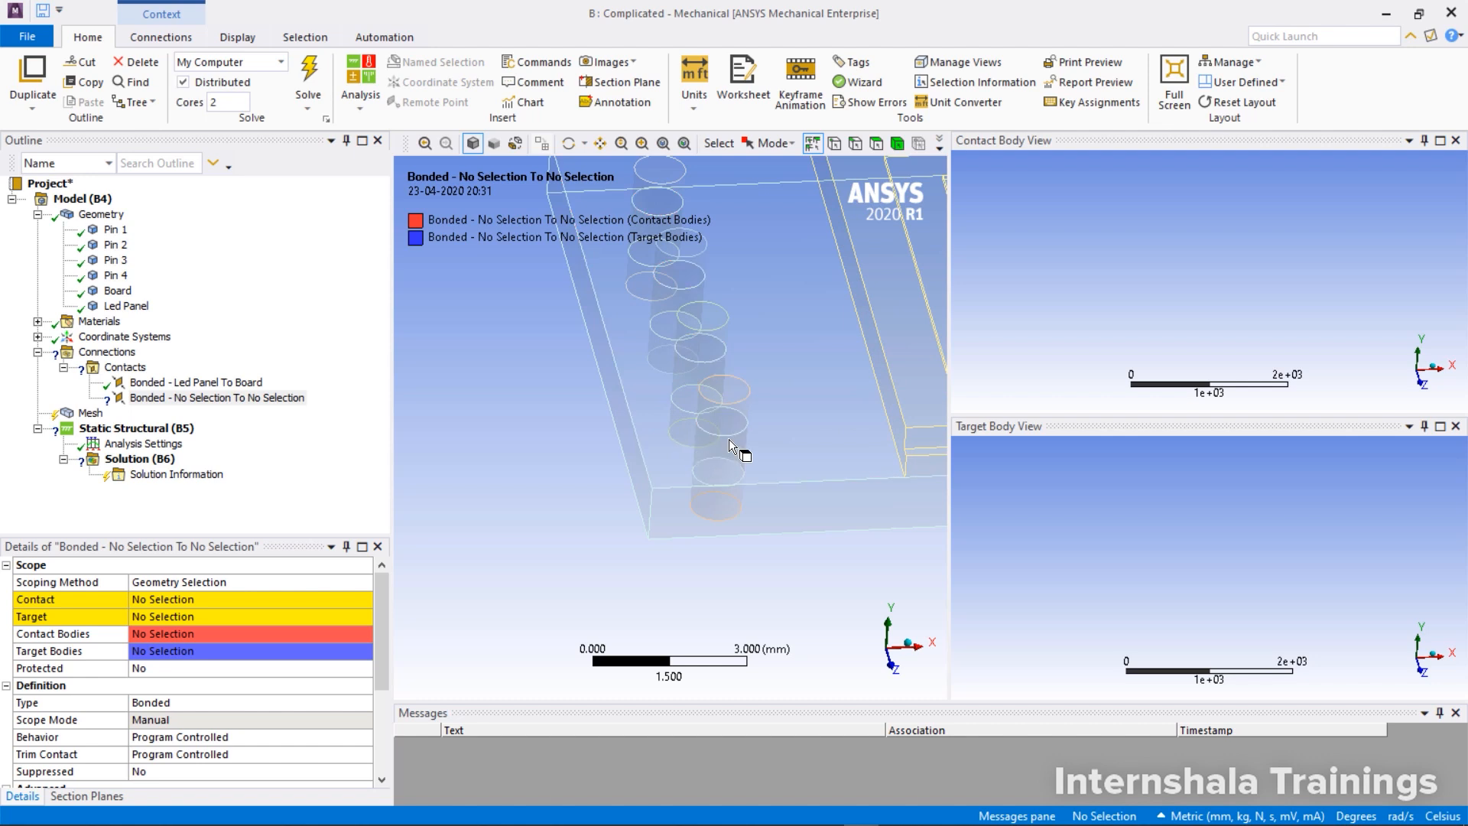
scroll(727, 439, "down", 3)
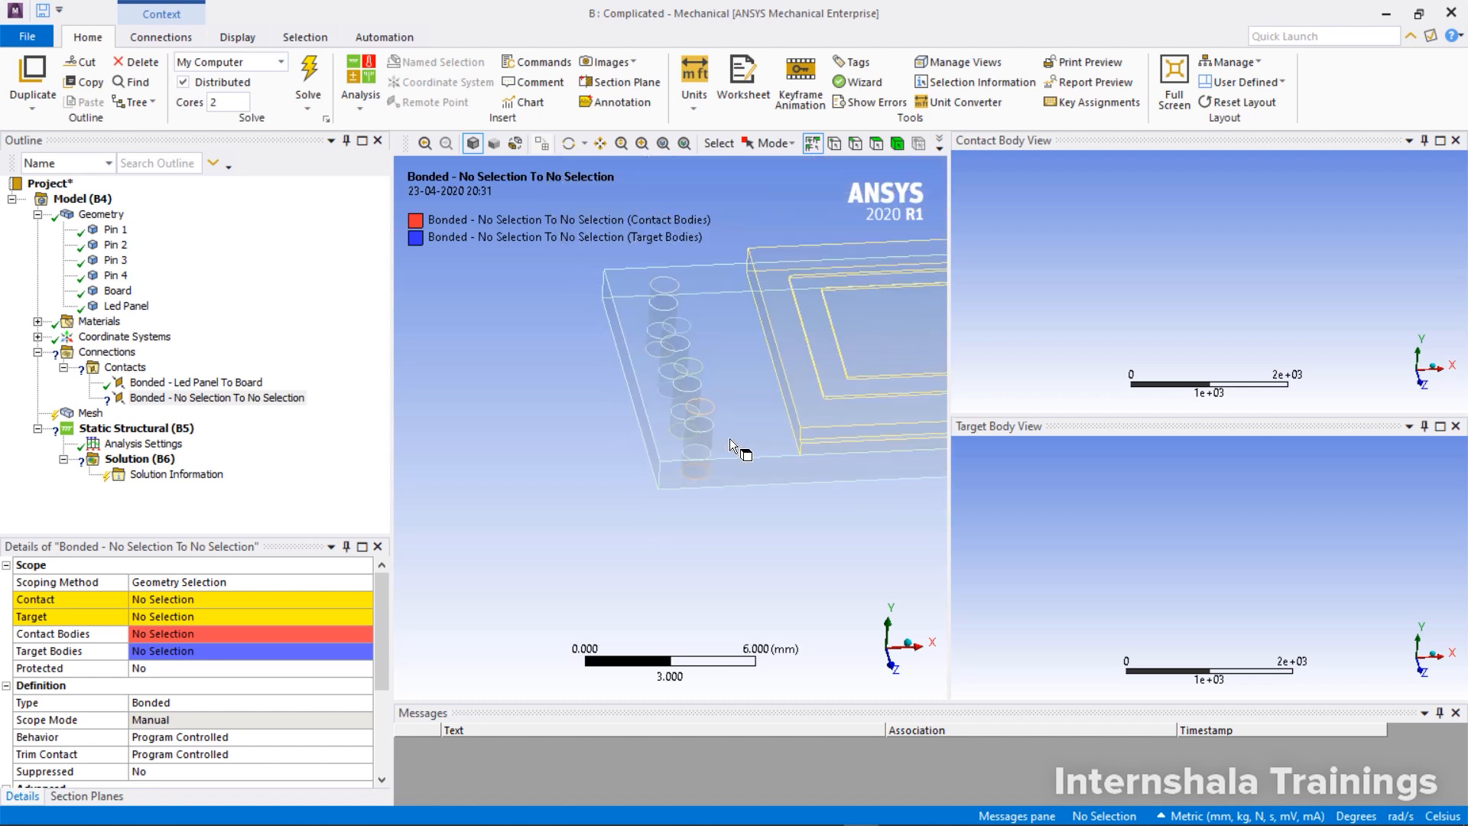
scroll(729, 438, "up", 2)
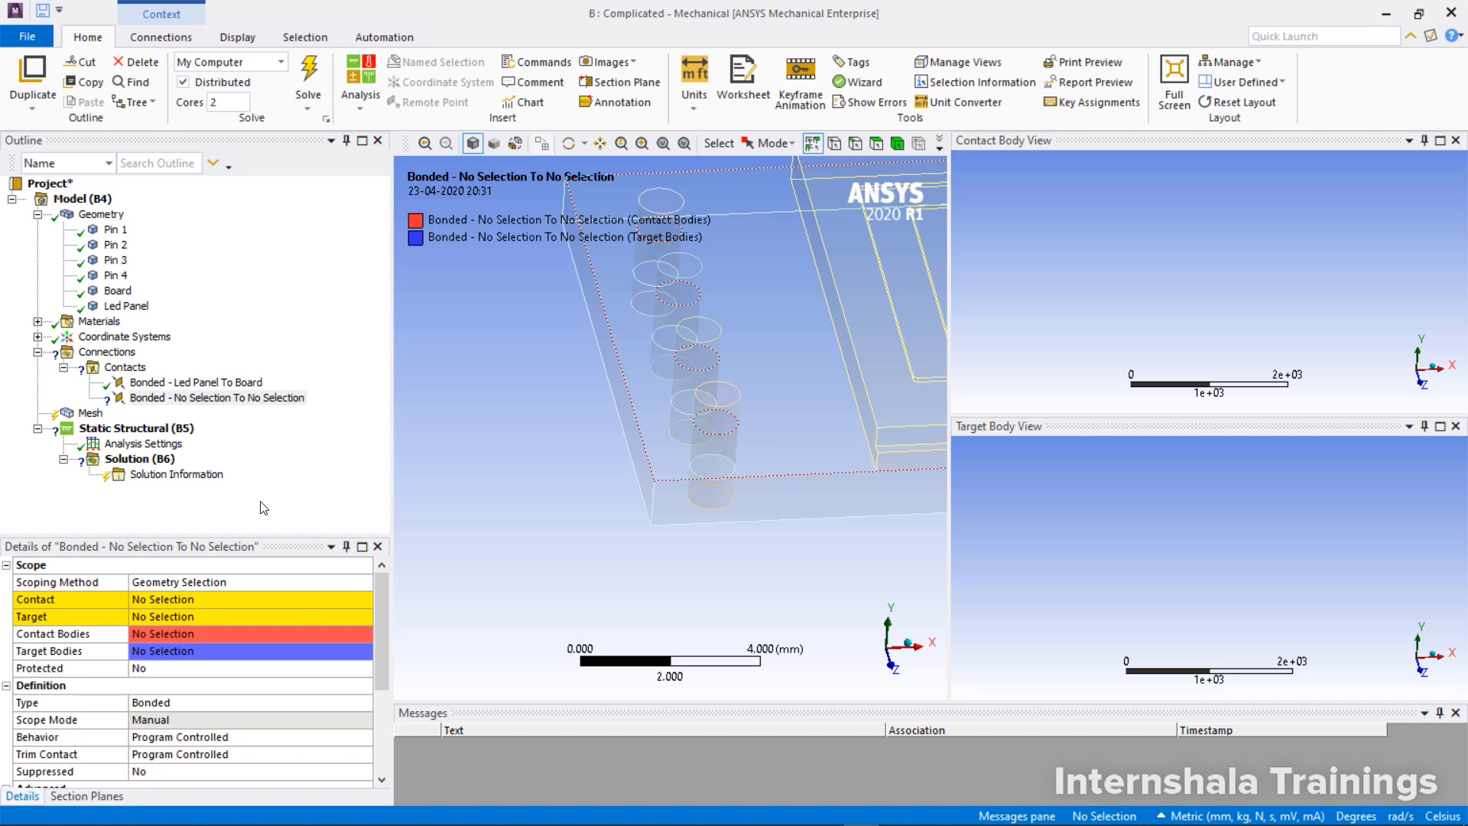
left_click(158, 602)
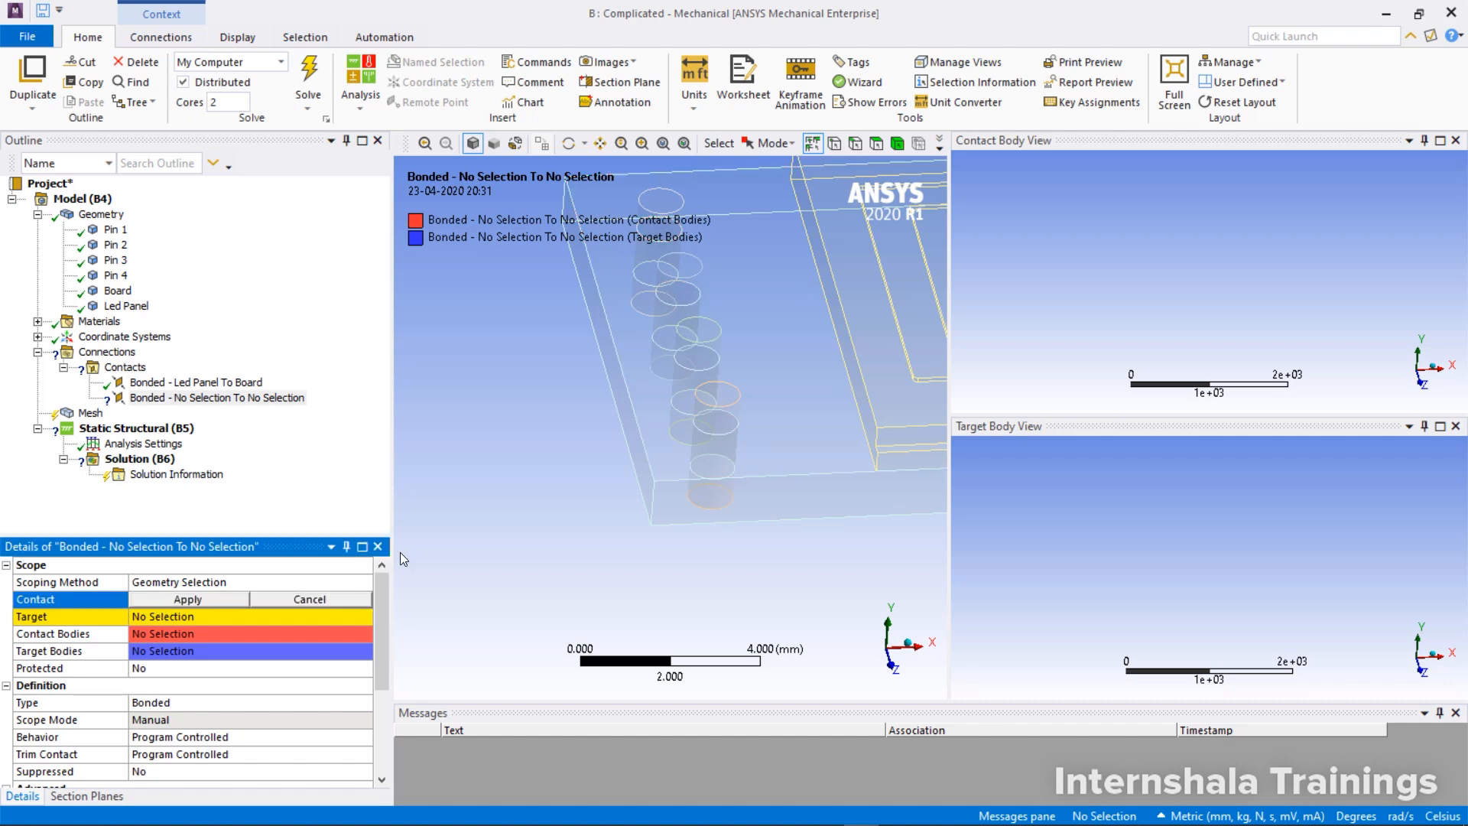
left_click(713, 415)
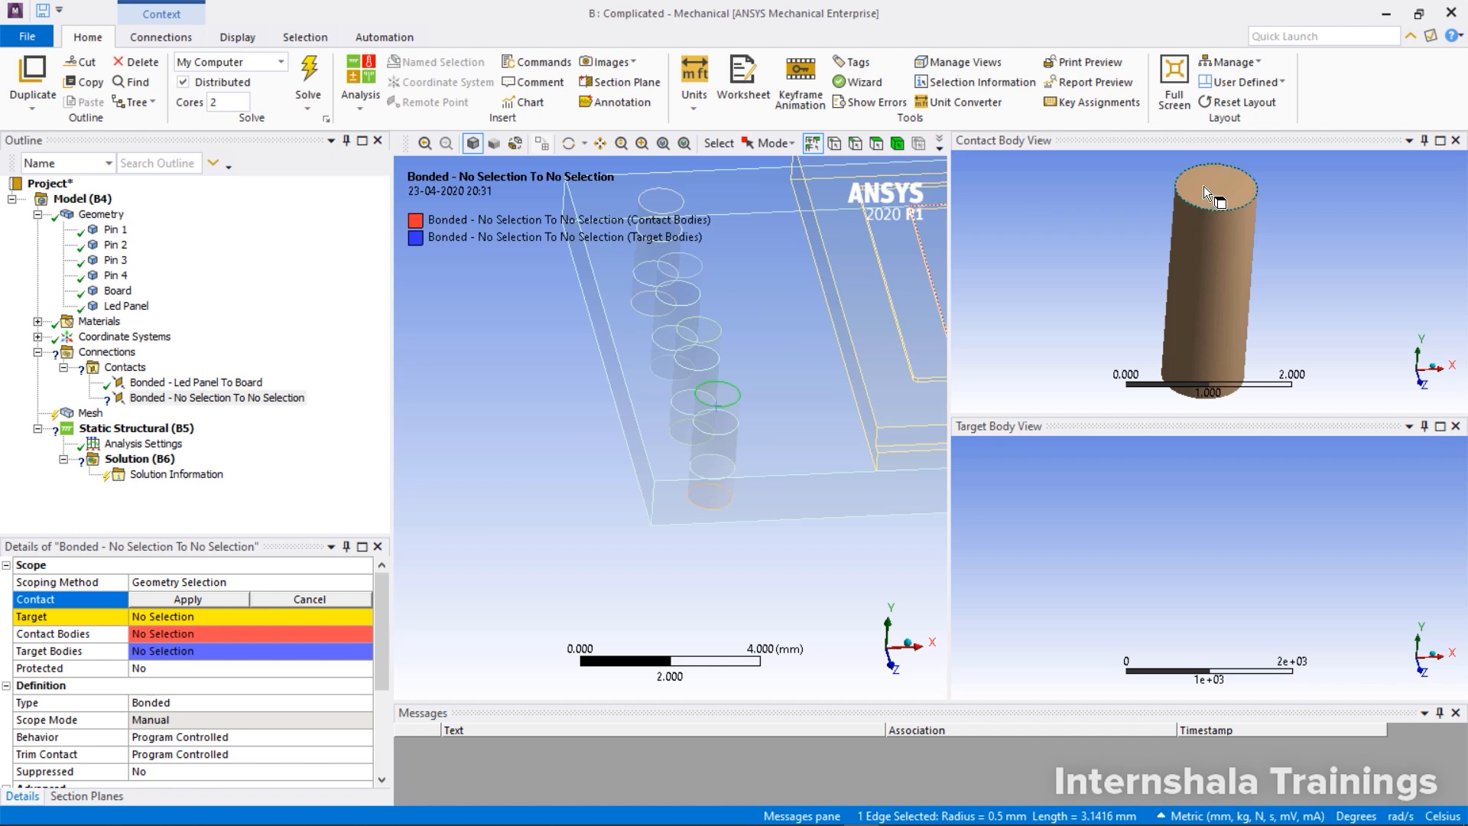
left_click(876, 143)
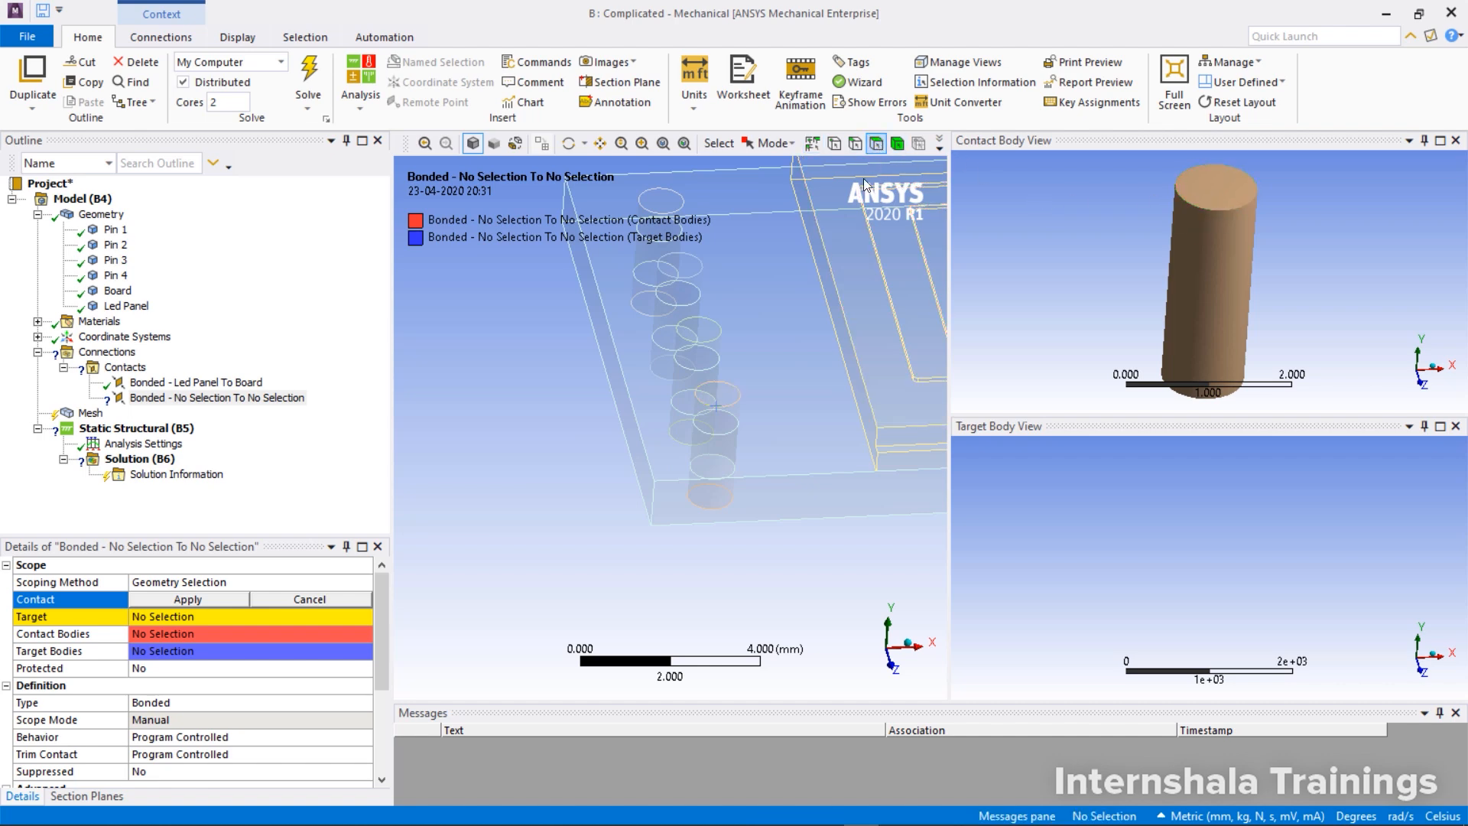
left_click(1231, 261)
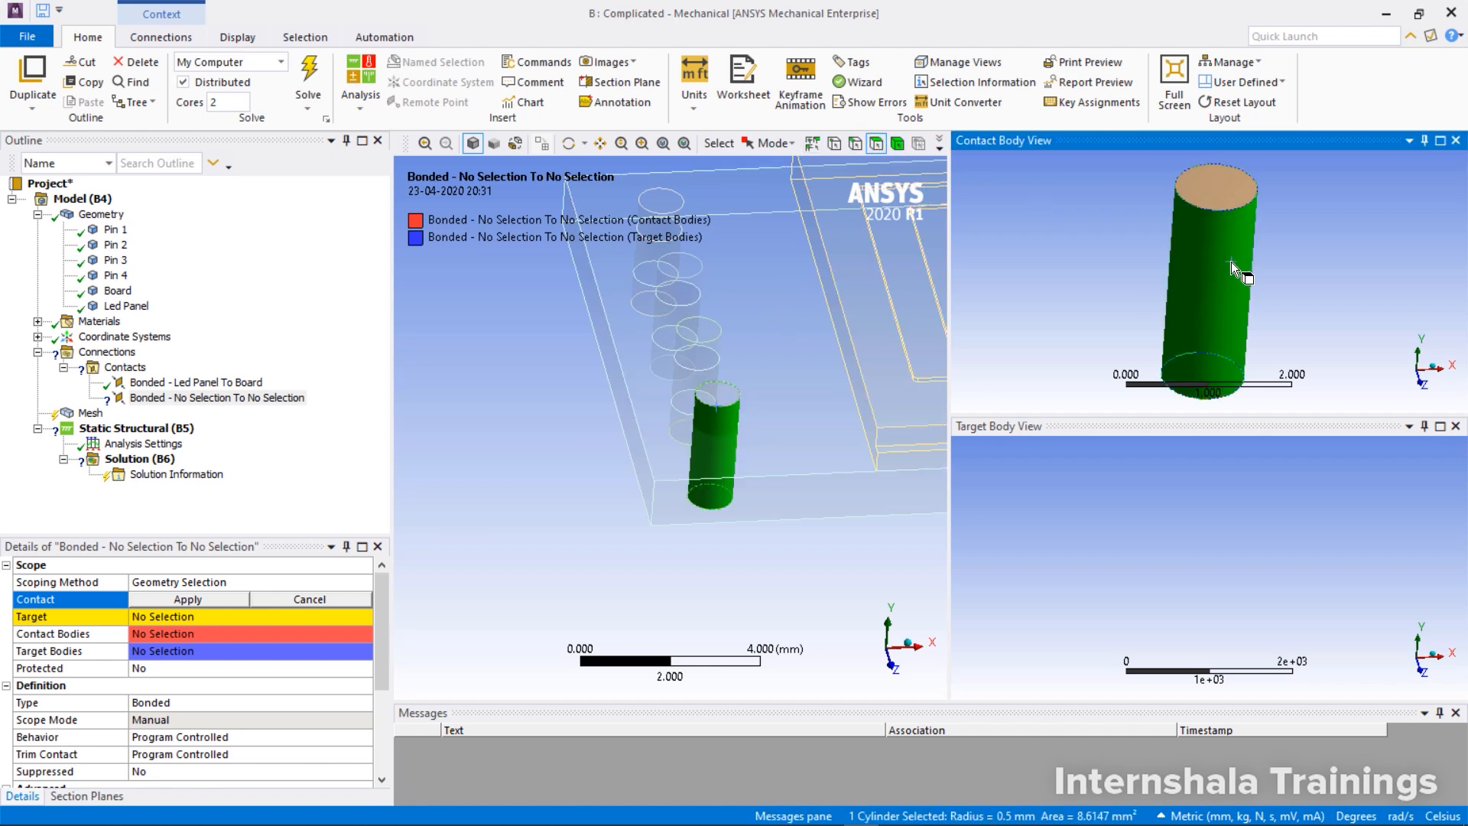
left_click(224, 602)
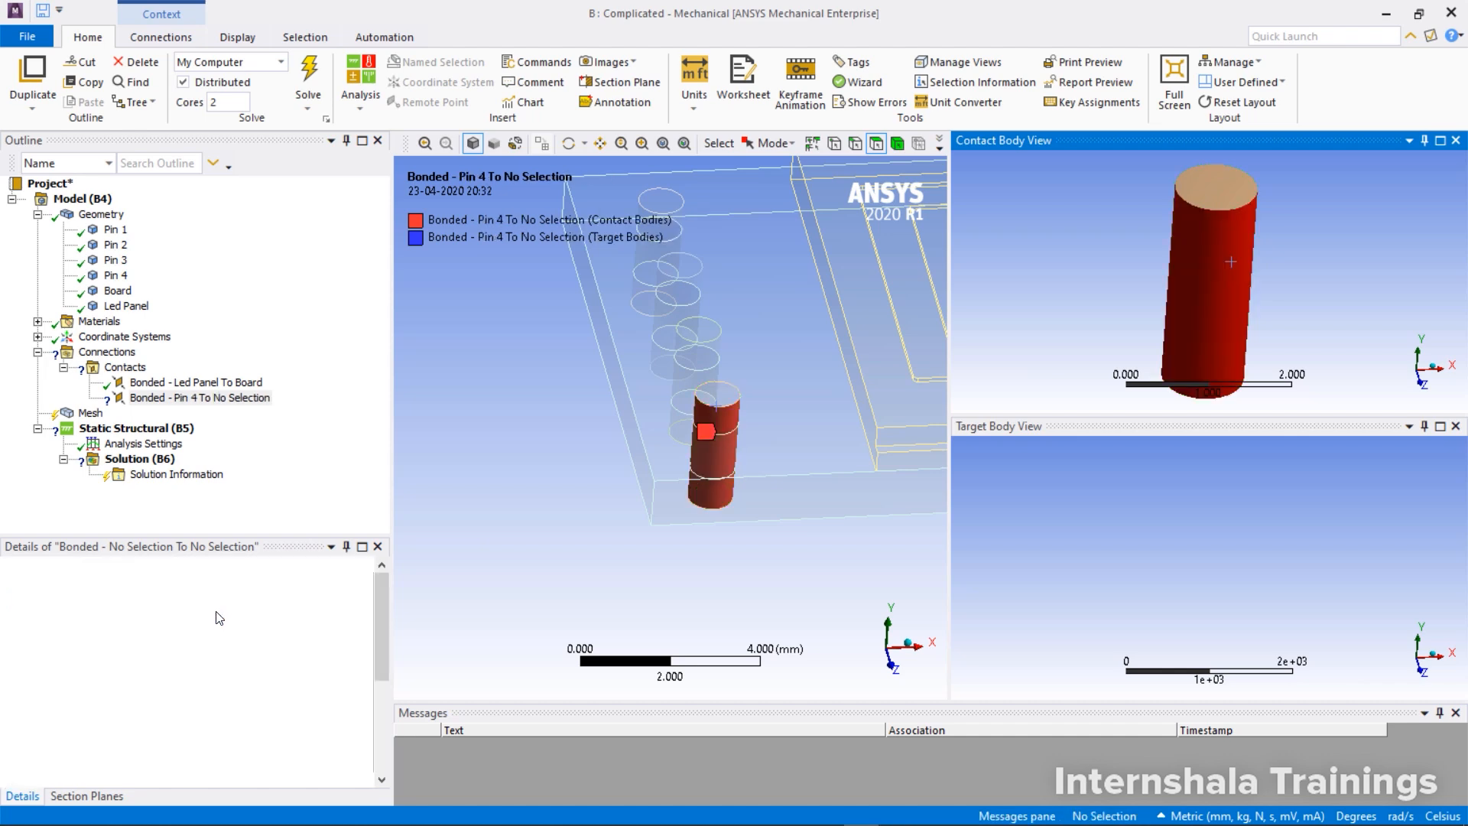
Scope the target side of the Pin 4 contact region to the cylindrical inner face of a pin hole in the Board
left_click(202, 616)
left_click(779, 453)
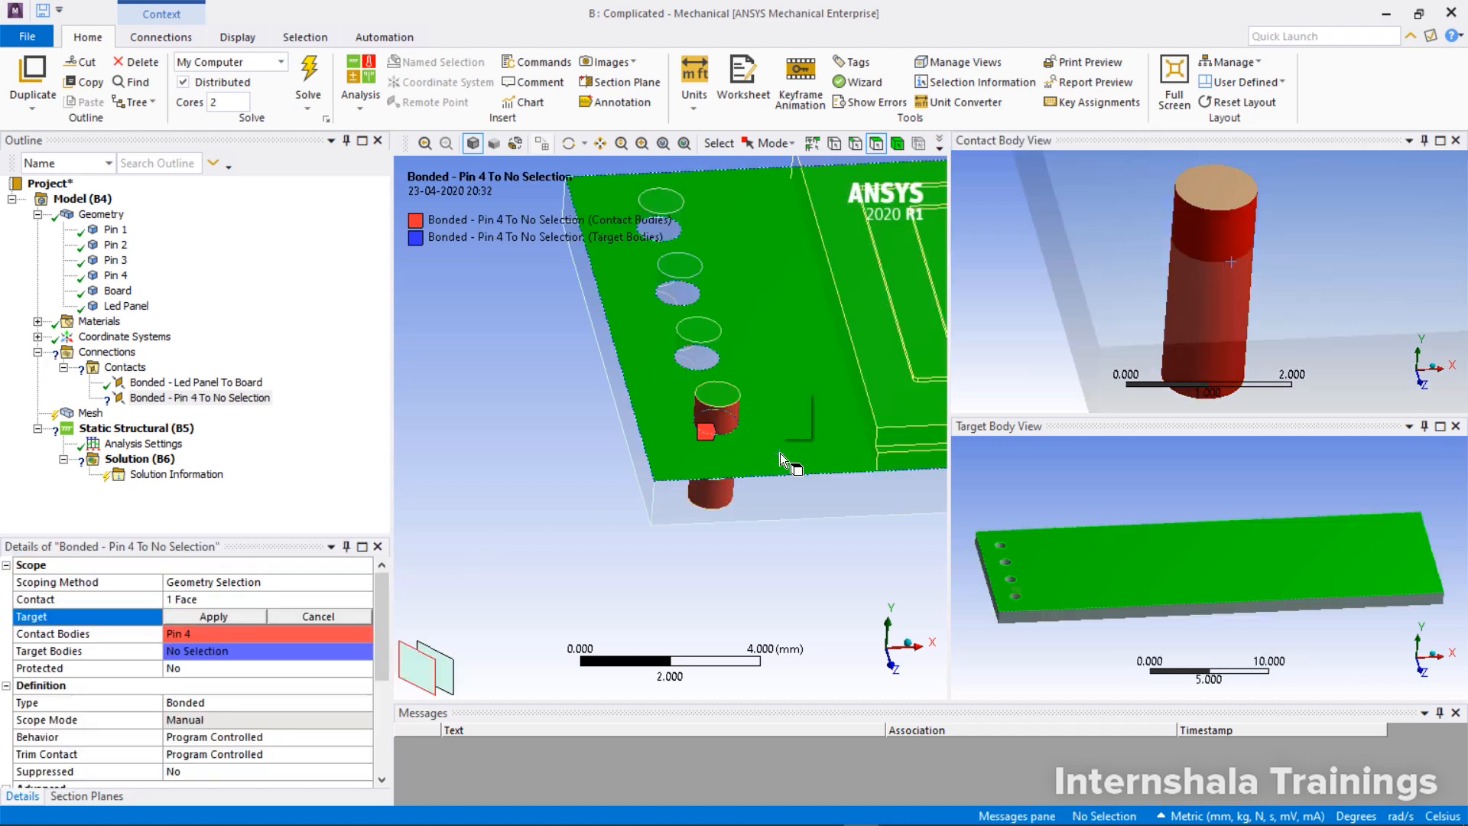
middle_click_drag(1034, 586, 1088, 644)
scroll(1267, 574, "up", 3)
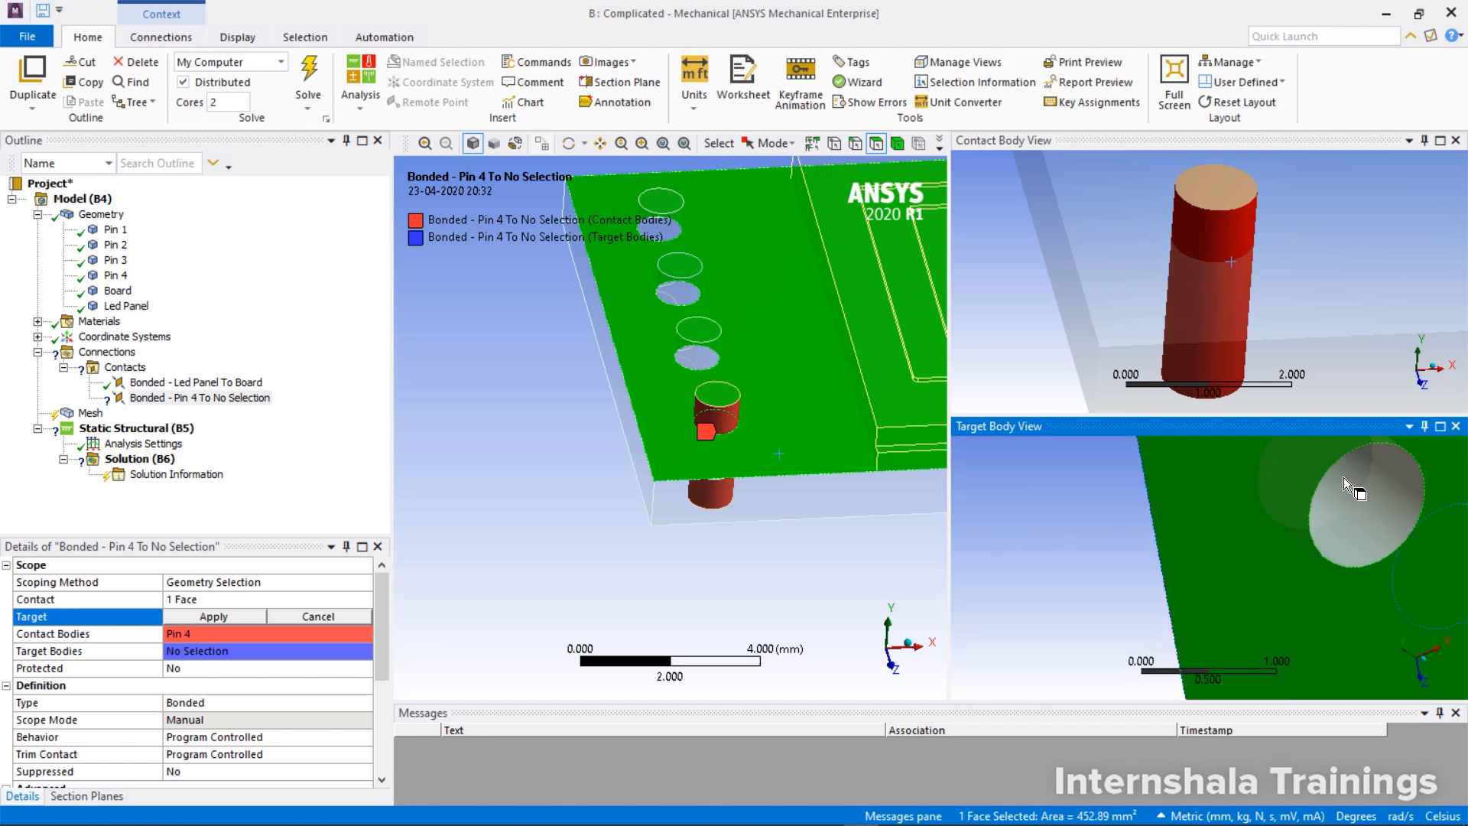
left_click(1342, 477)
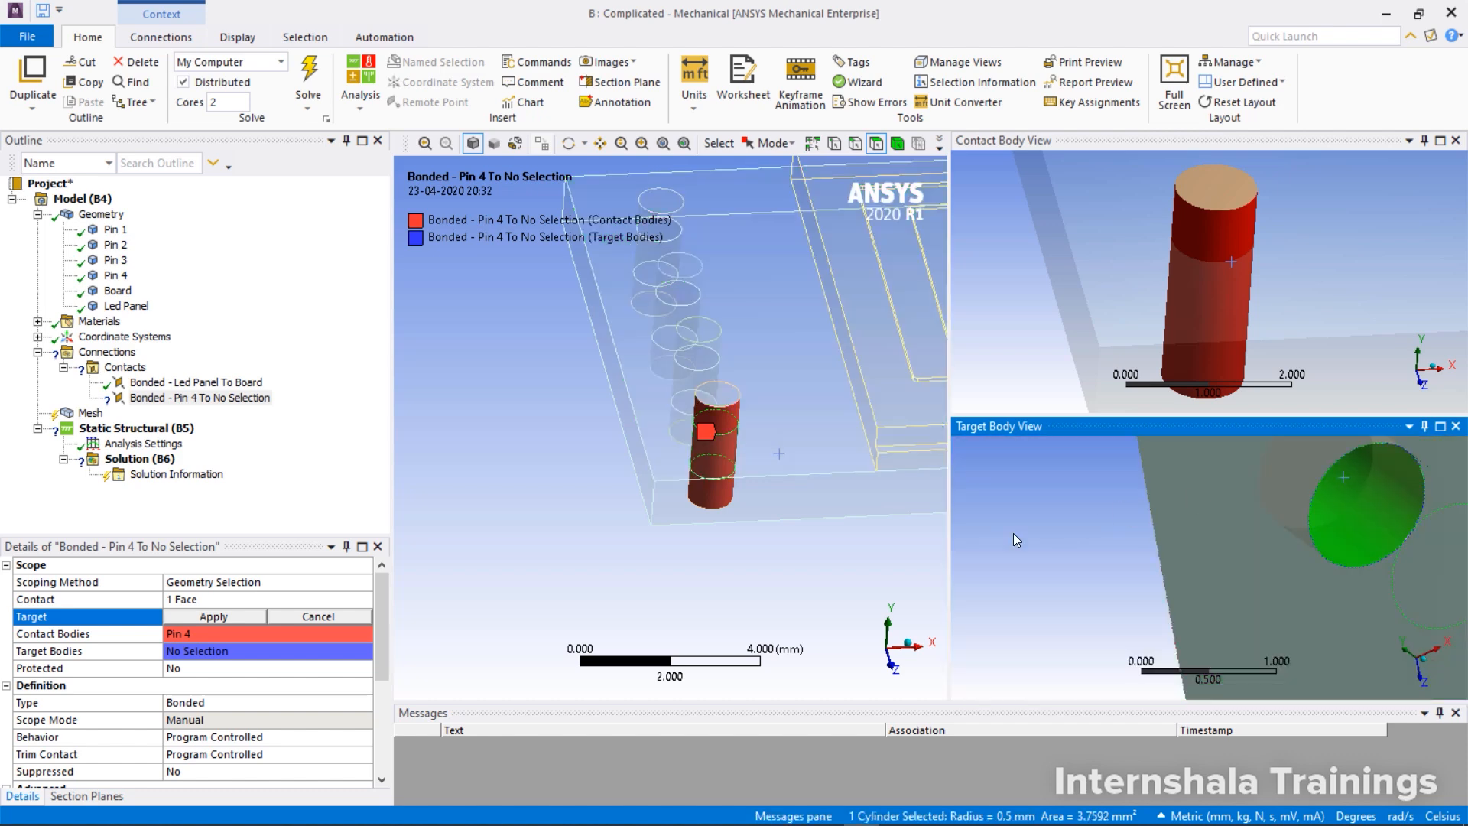
left_click(232, 613)
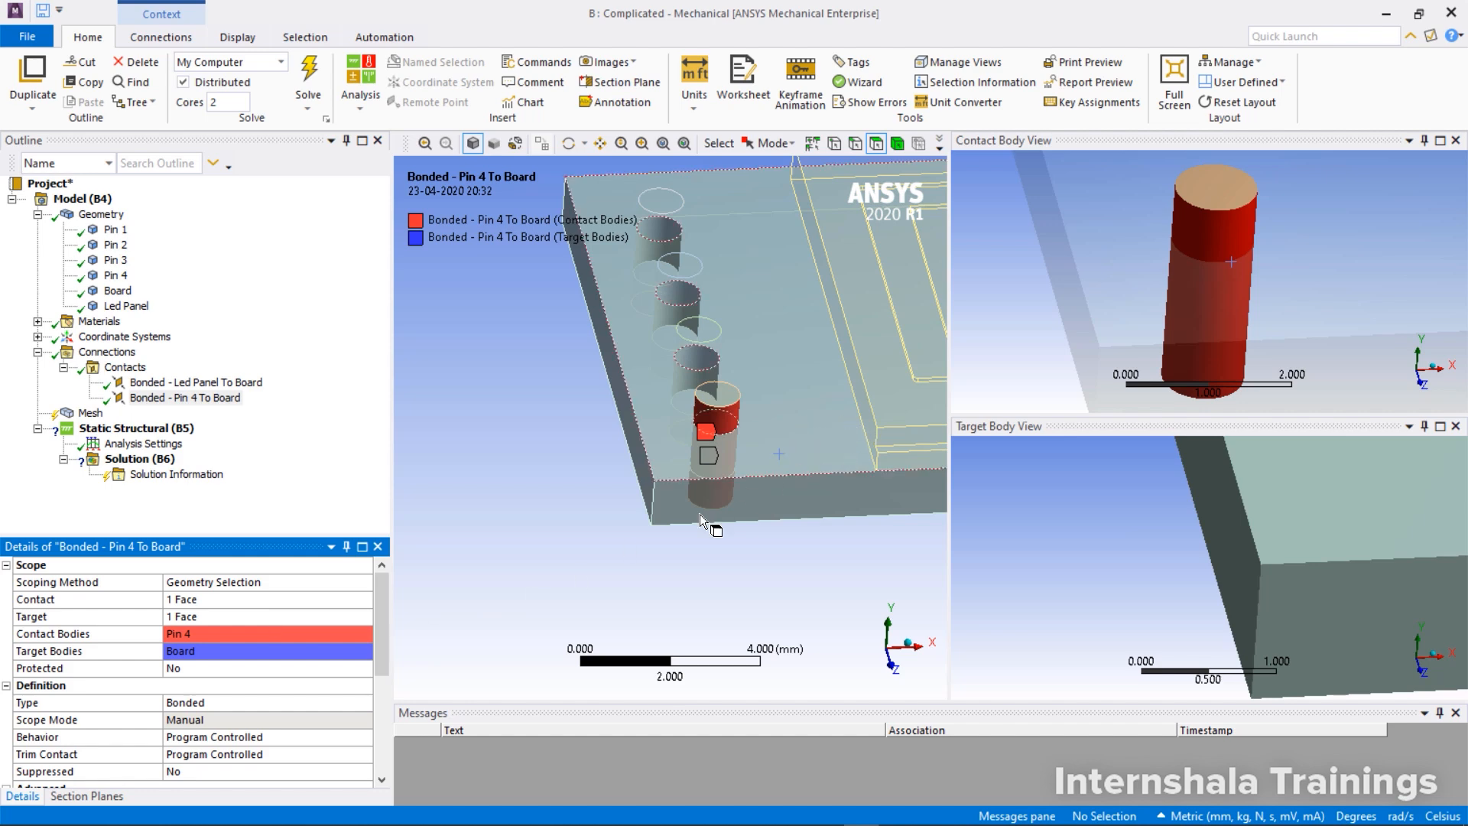
Delete the Pin 4 to Board contact region from the Contacts group
right_click(229, 411)
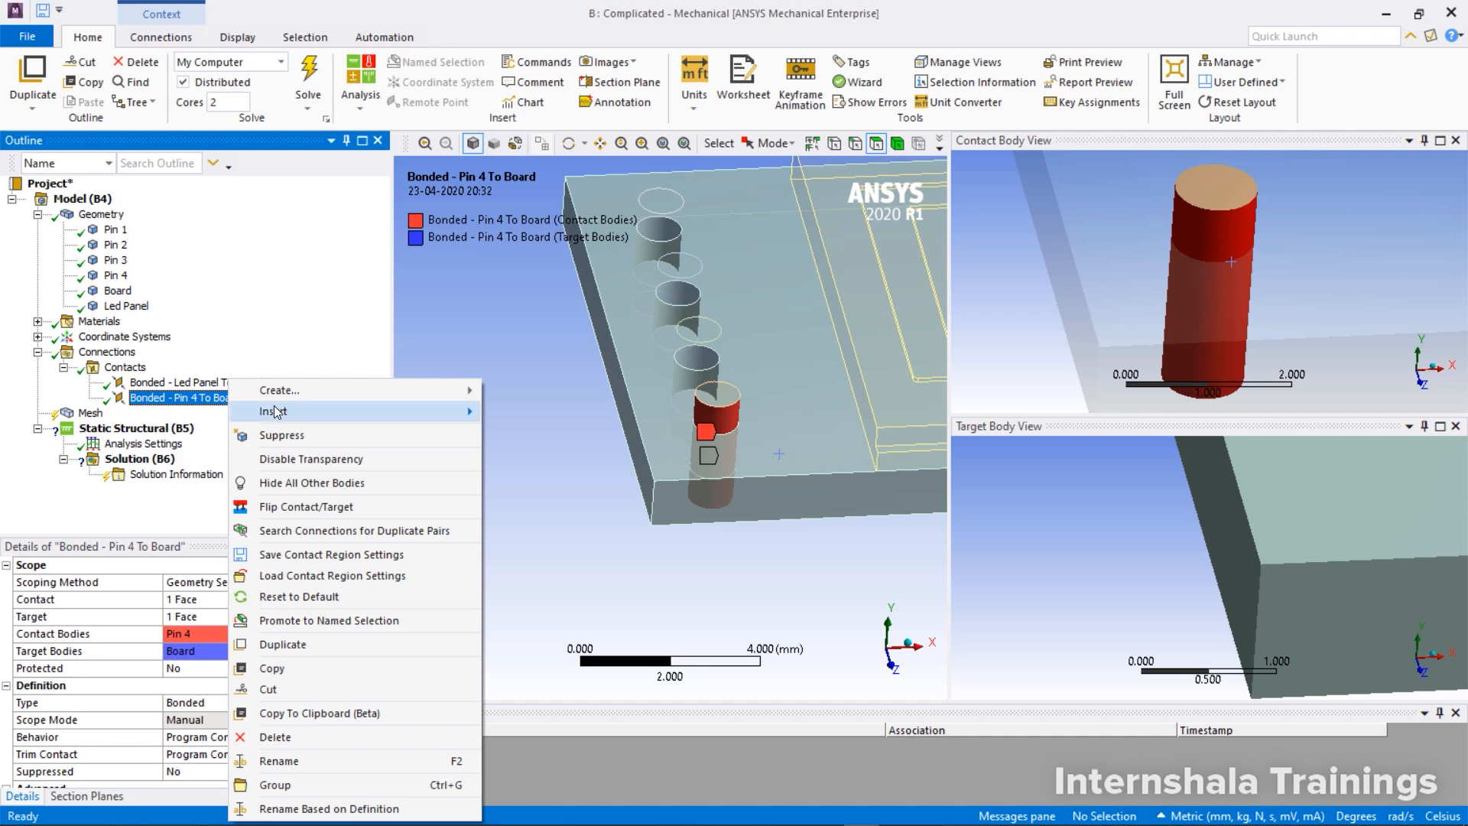
left_click(300, 734)
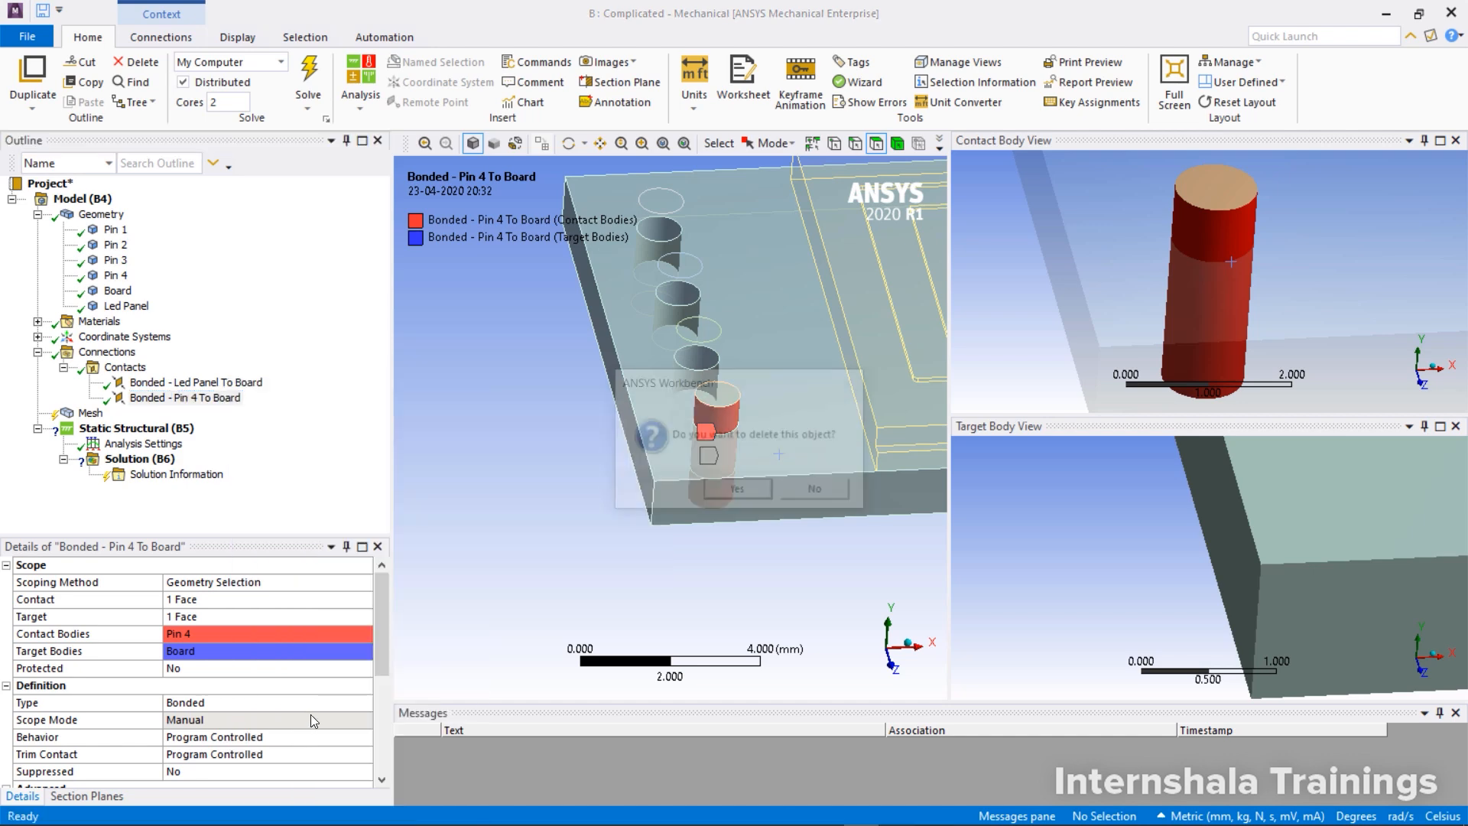
left_click(735, 491)
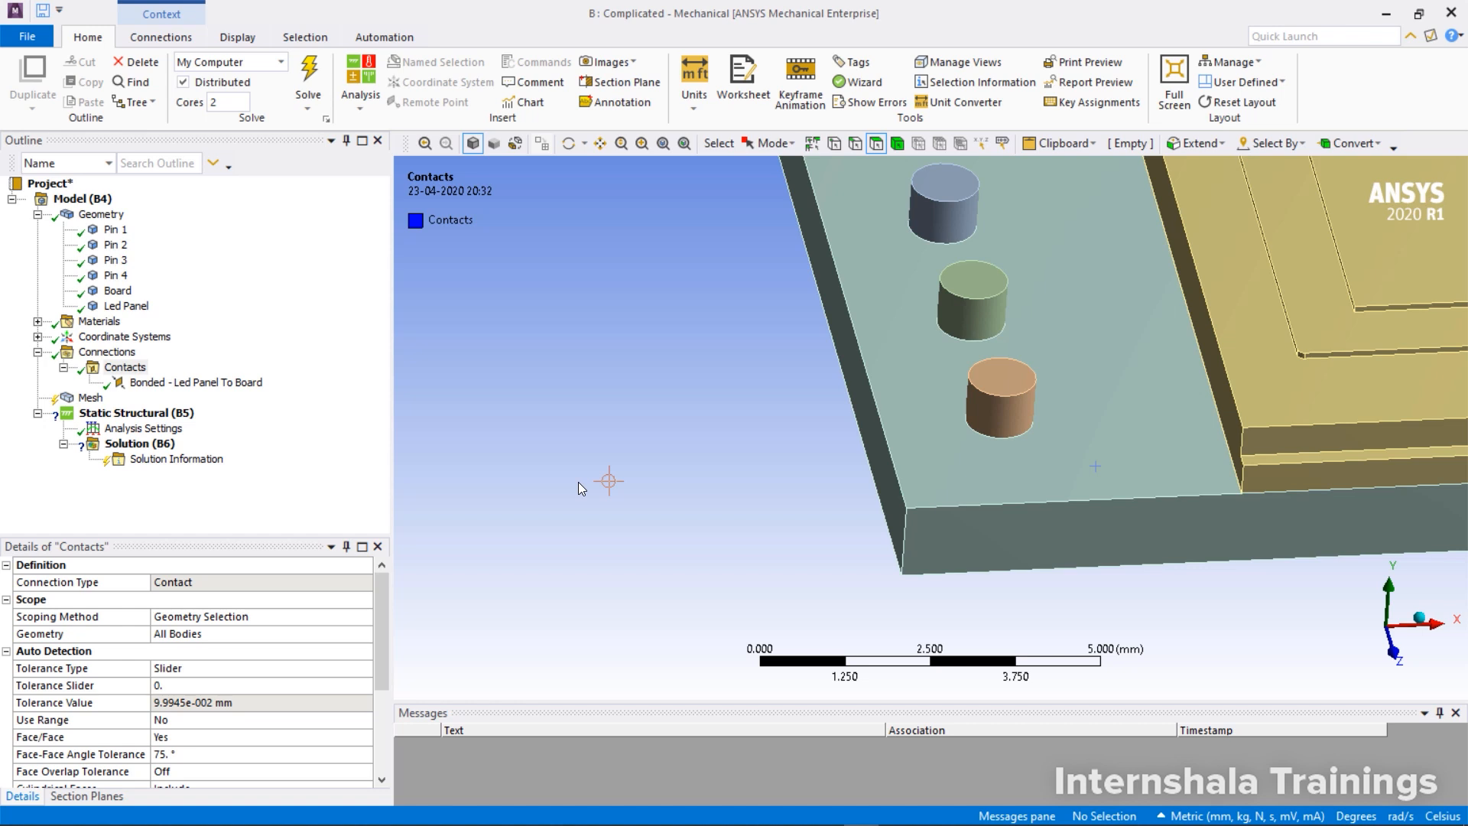
Create a named selection pin_contact from Pin 4's cylindrical side face and all faces of the same size, and check its scope
scroll(870, 338, "down", 1)
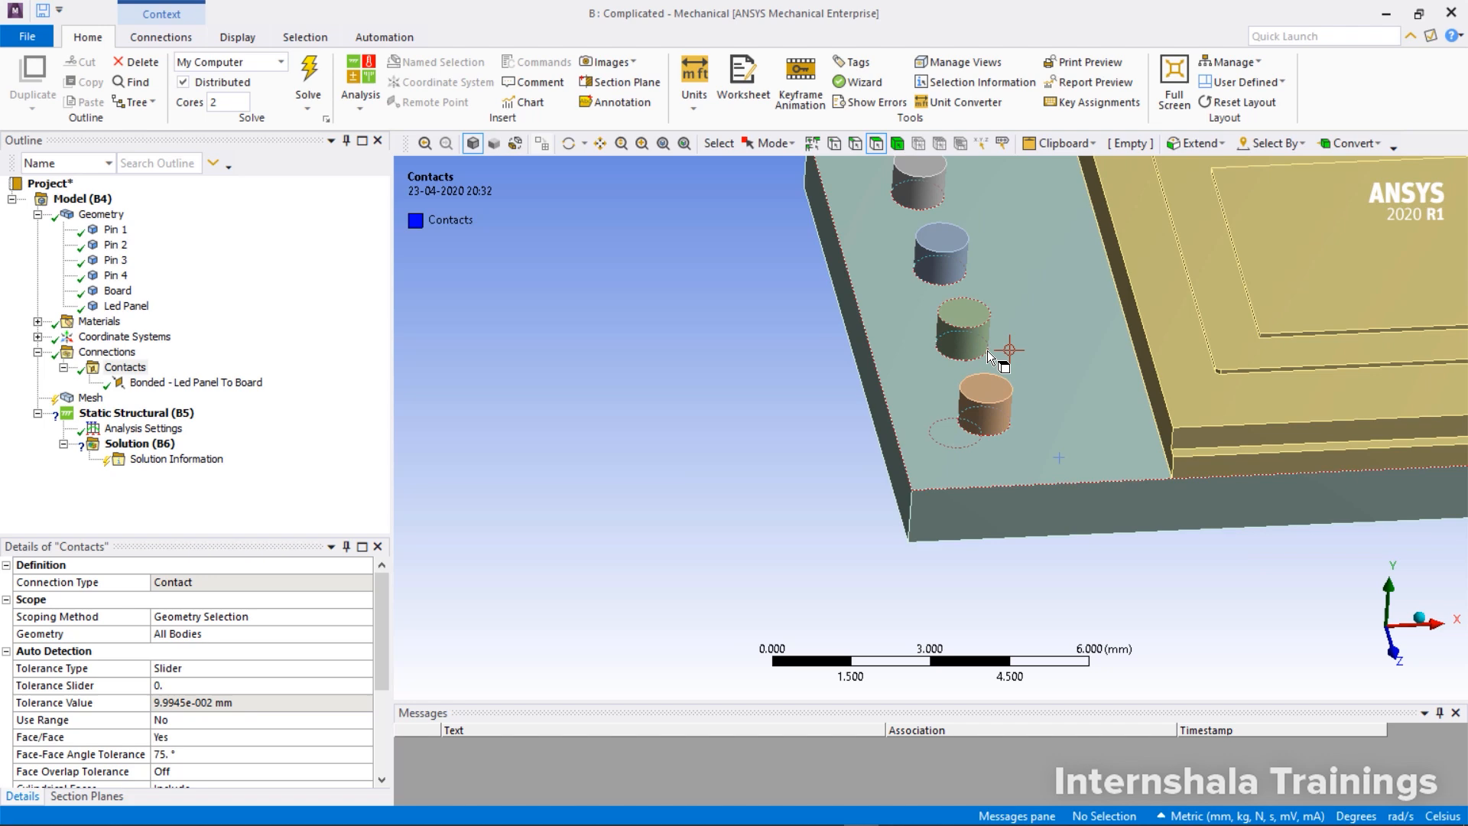
left_click(988, 424)
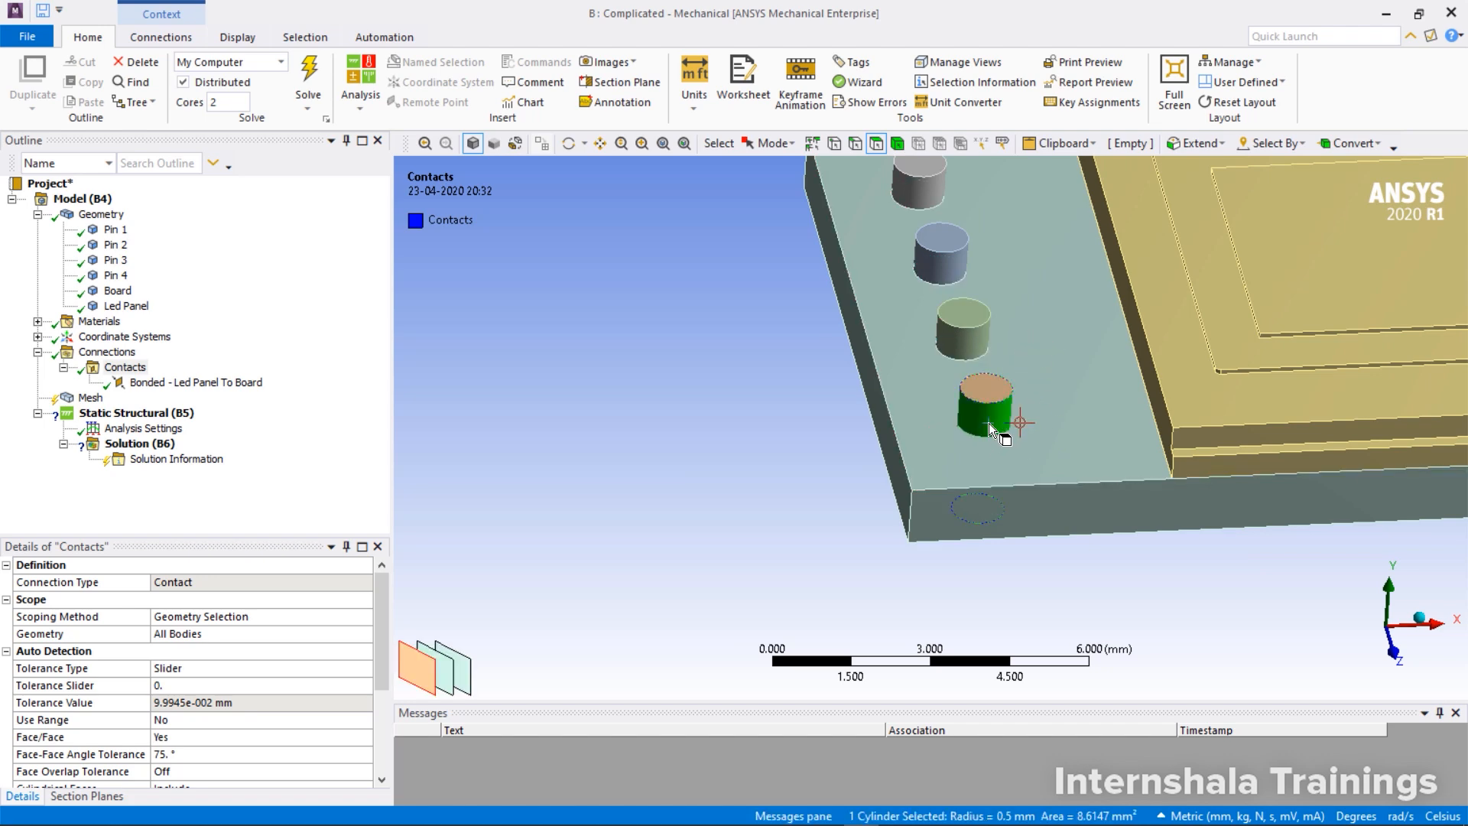
right_click(988, 423)
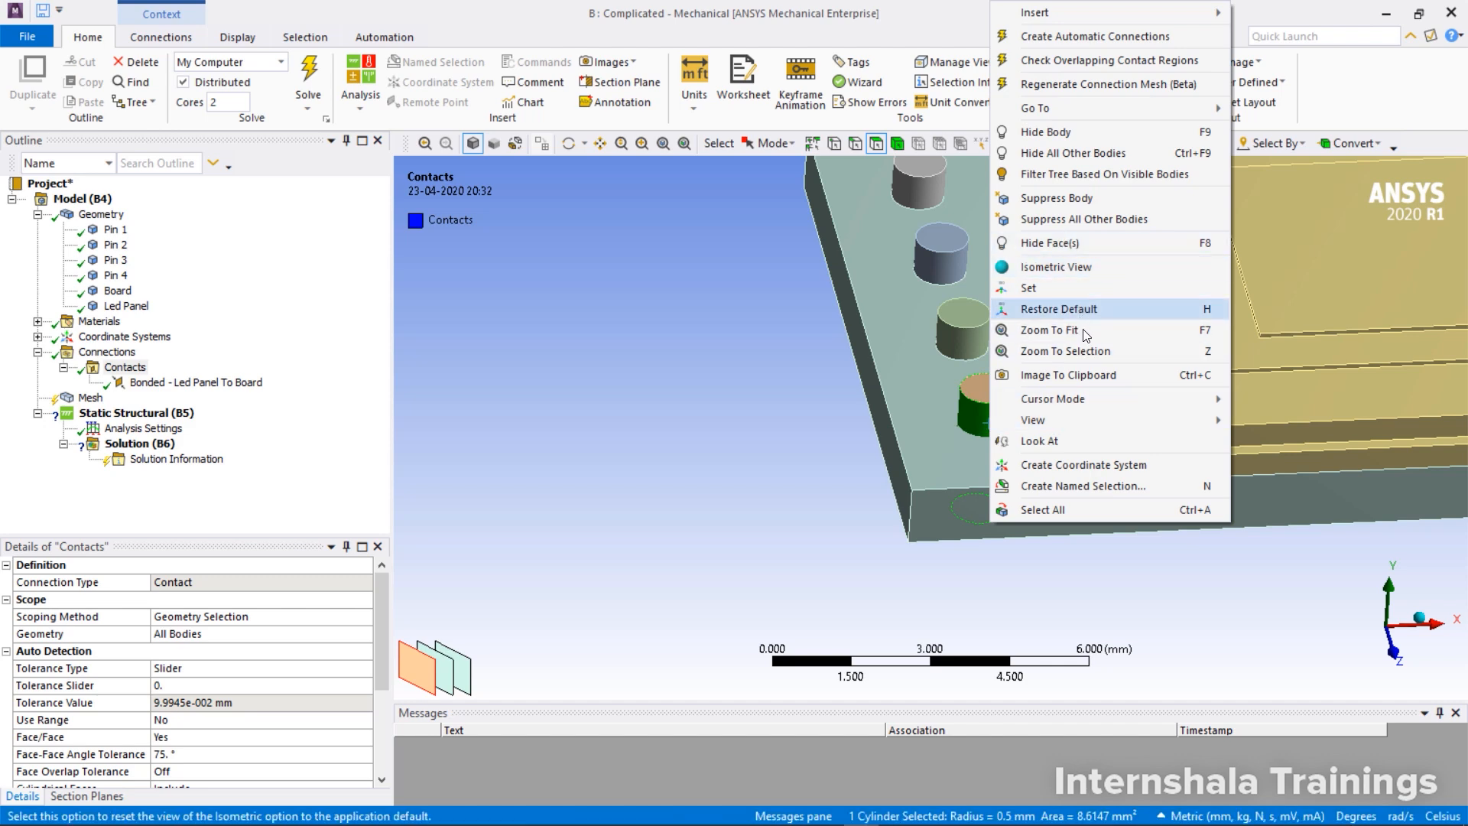
left_click(1103, 483)
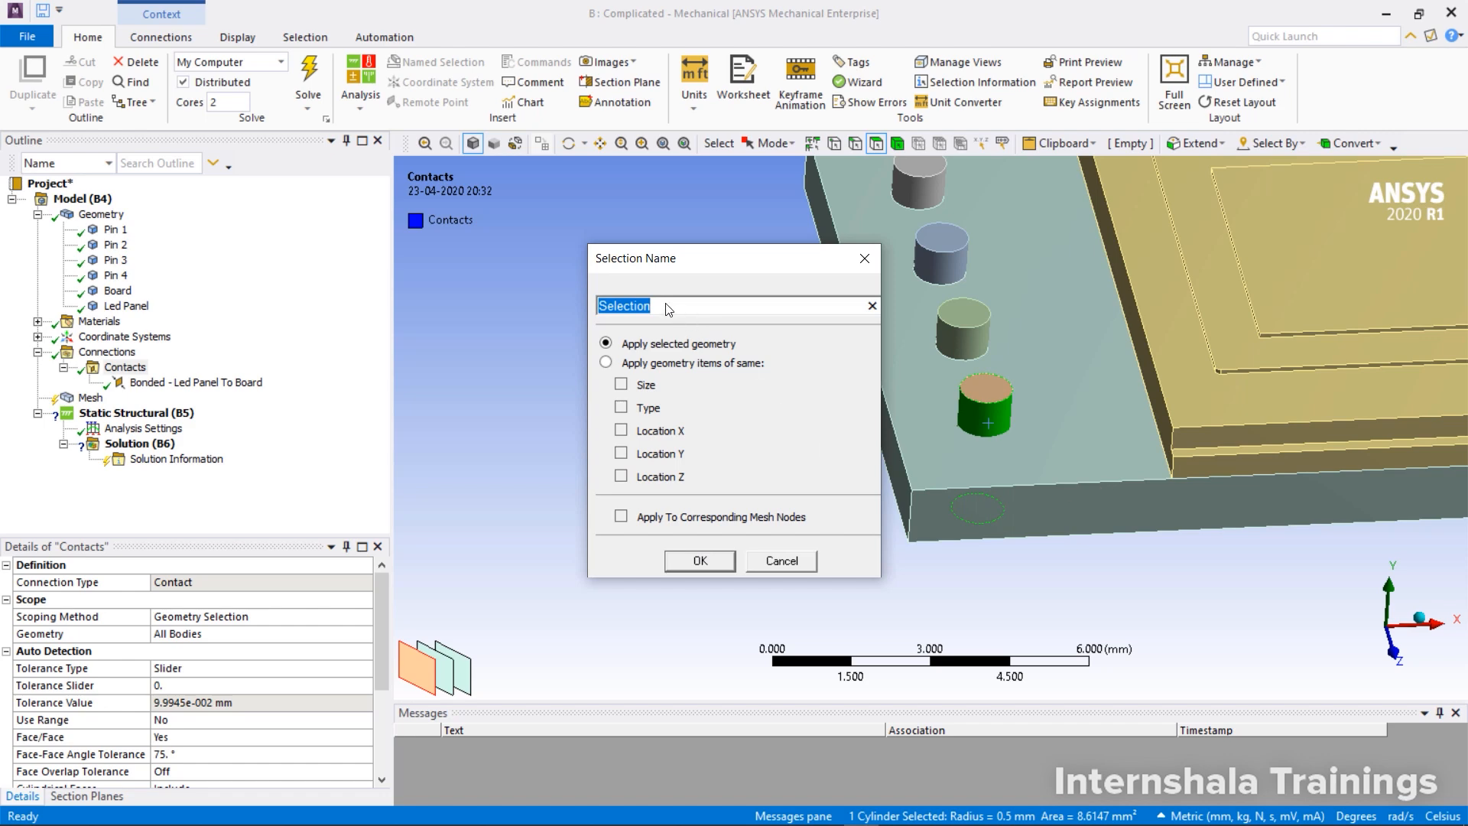
type("pin_contact")
left_click_drag(650, 257, 528, 221)
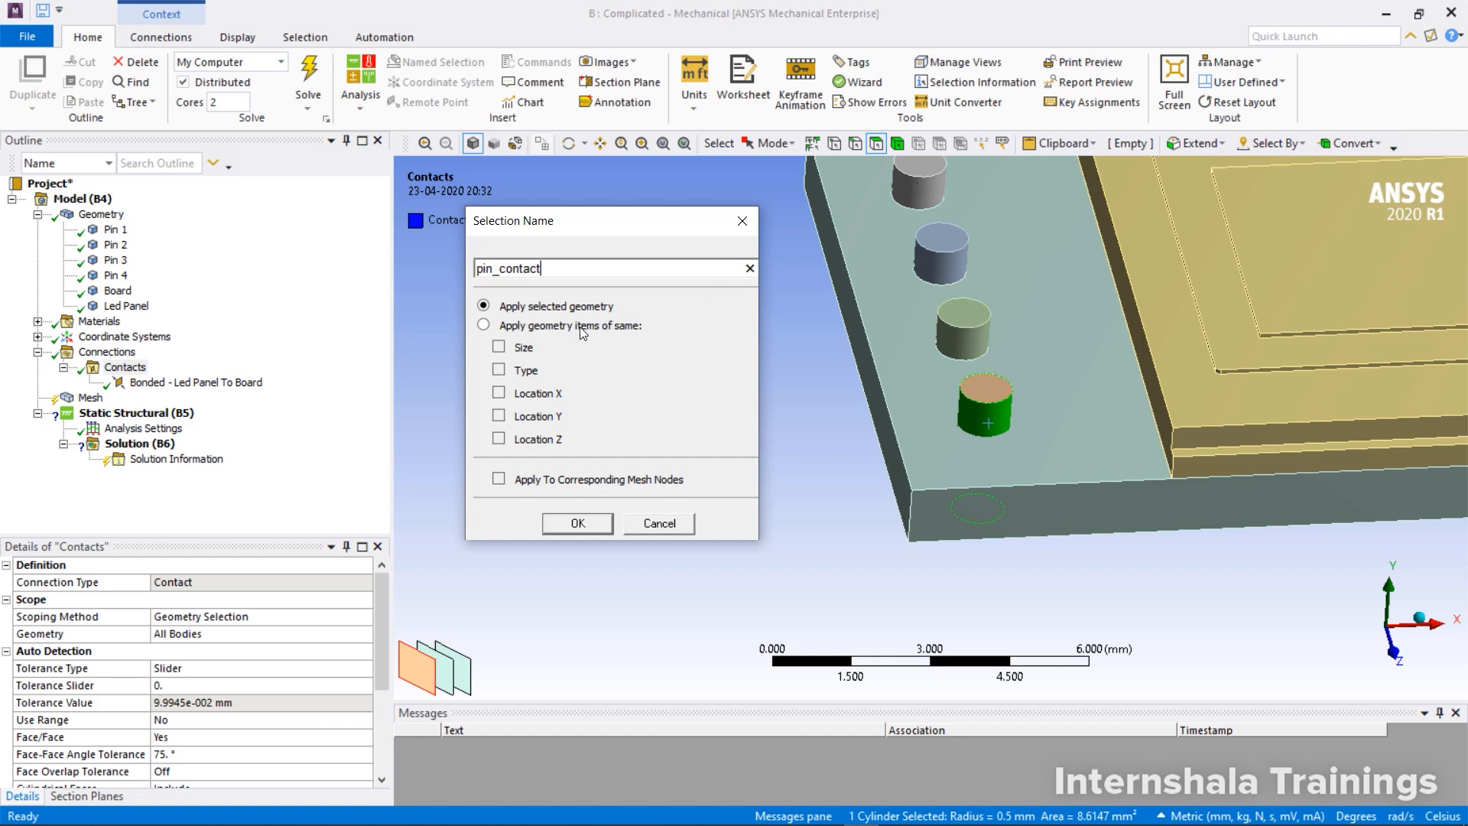
left_click(484, 324)
left_click(500, 348)
left_click(593, 519)
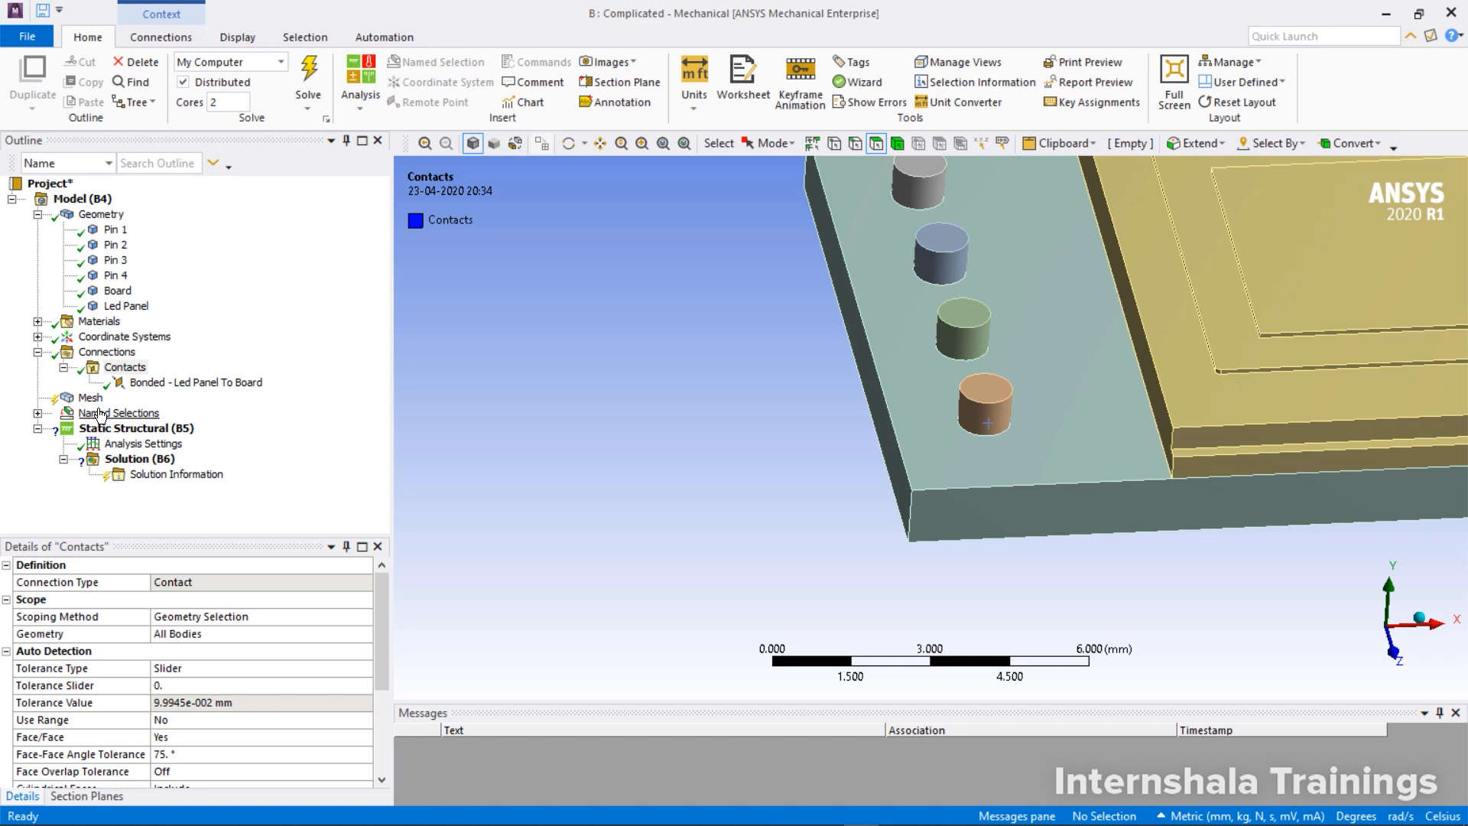
left_click(37, 413)
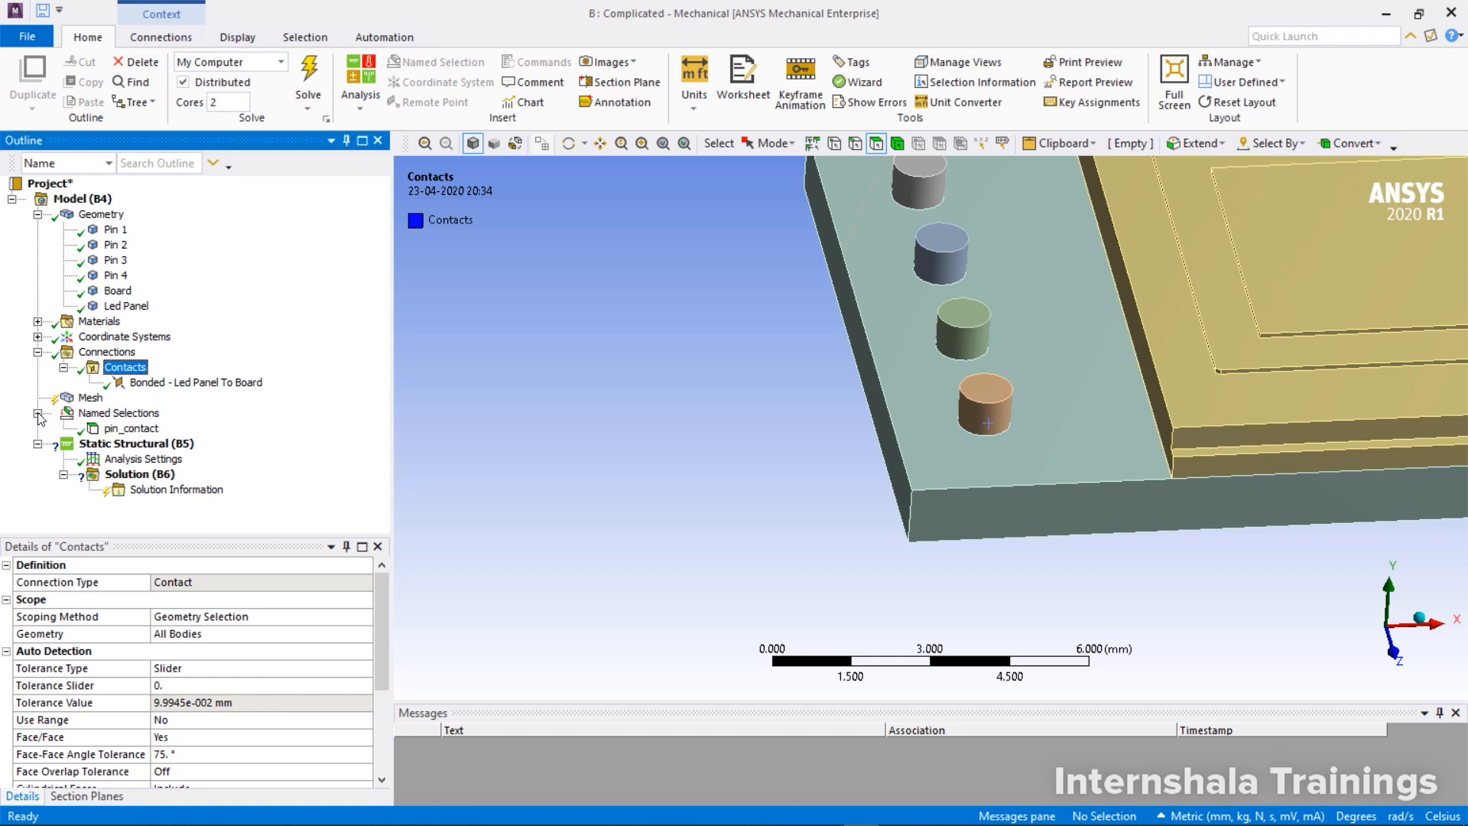
left_click(115, 432)
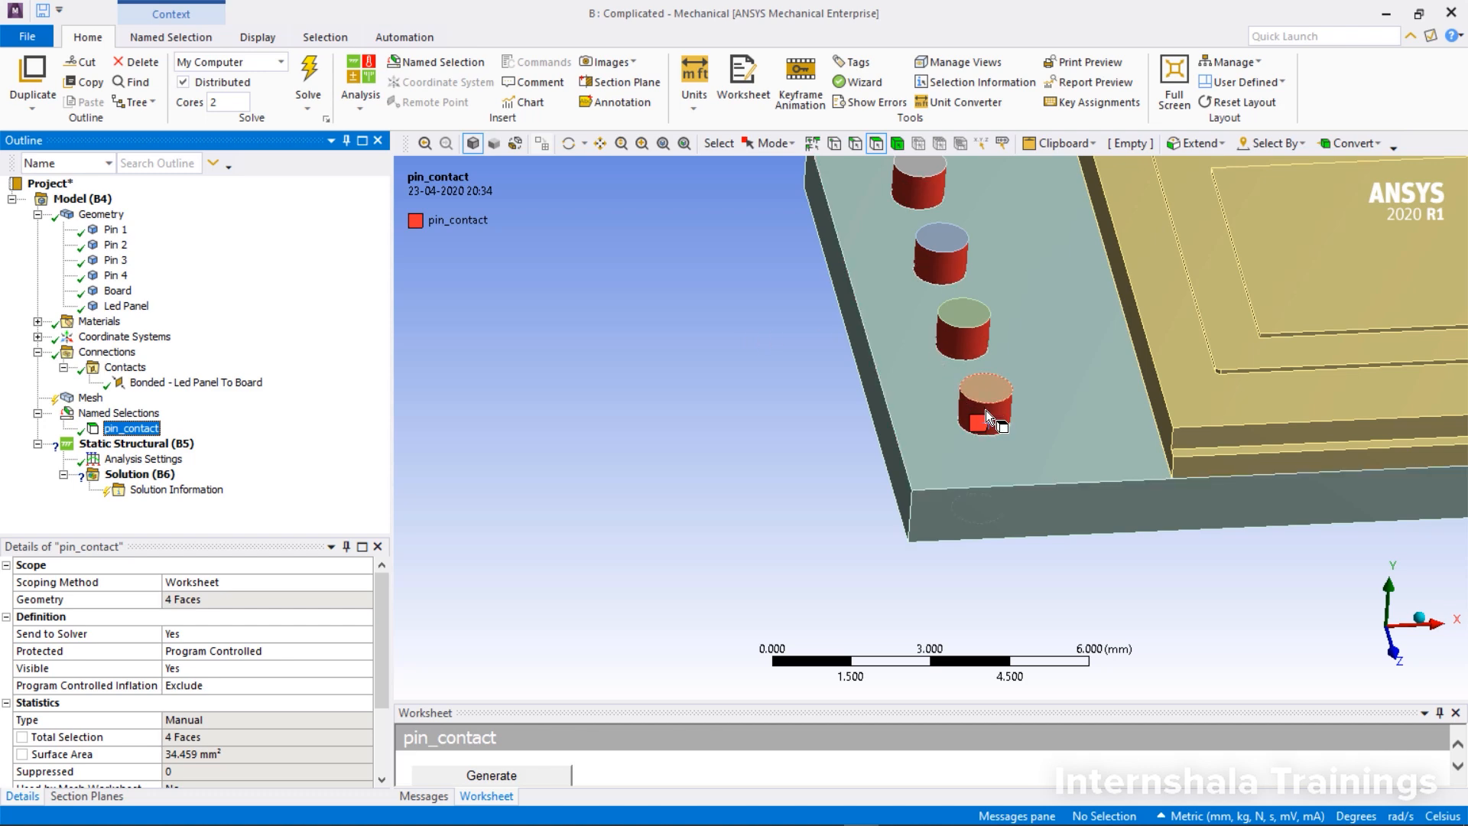
Hide Pin 3 to expose its hole in the Board
right_click(985, 410)
right_click(115, 260)
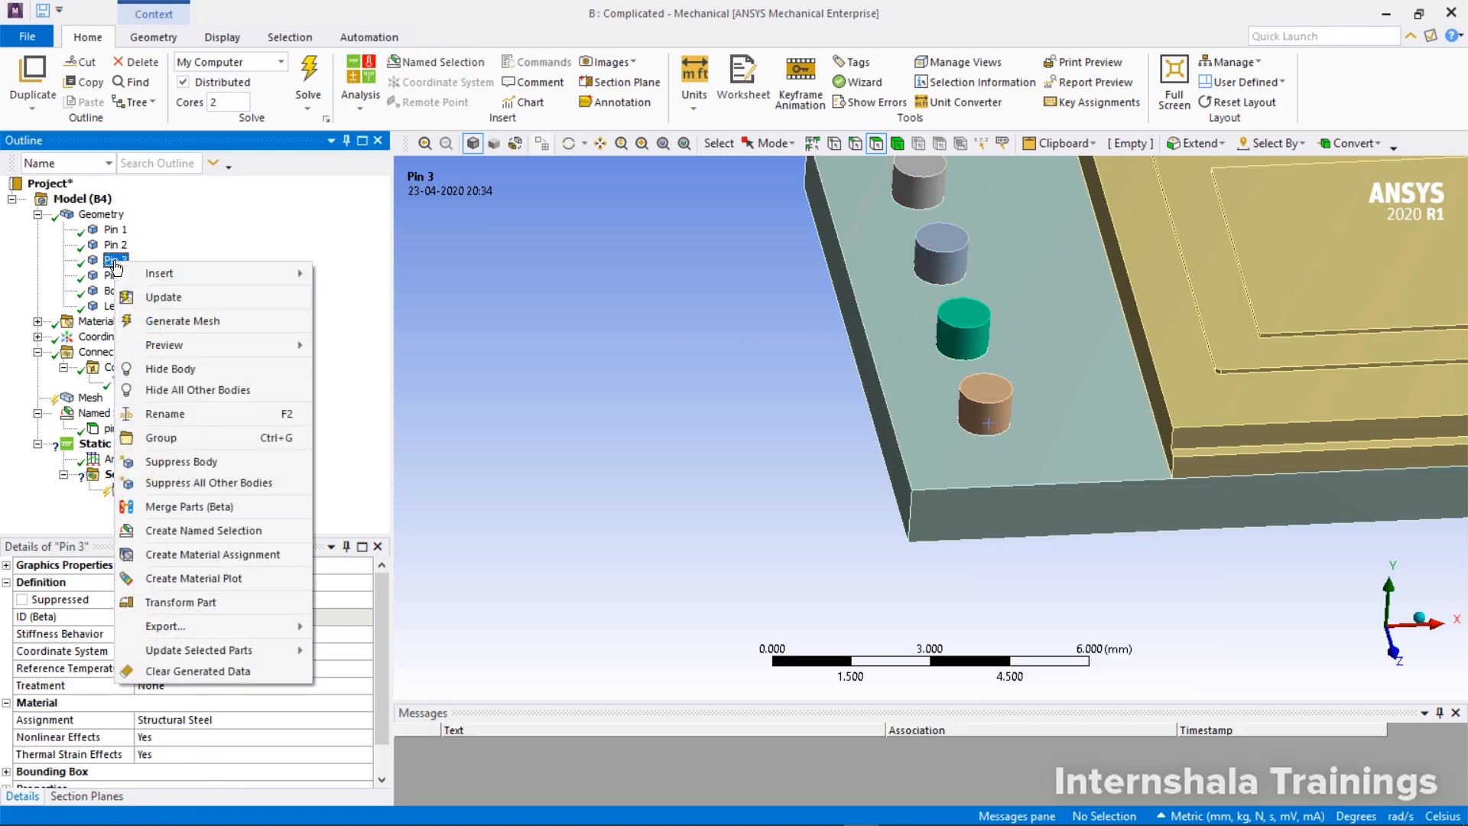
left_click(198, 374)
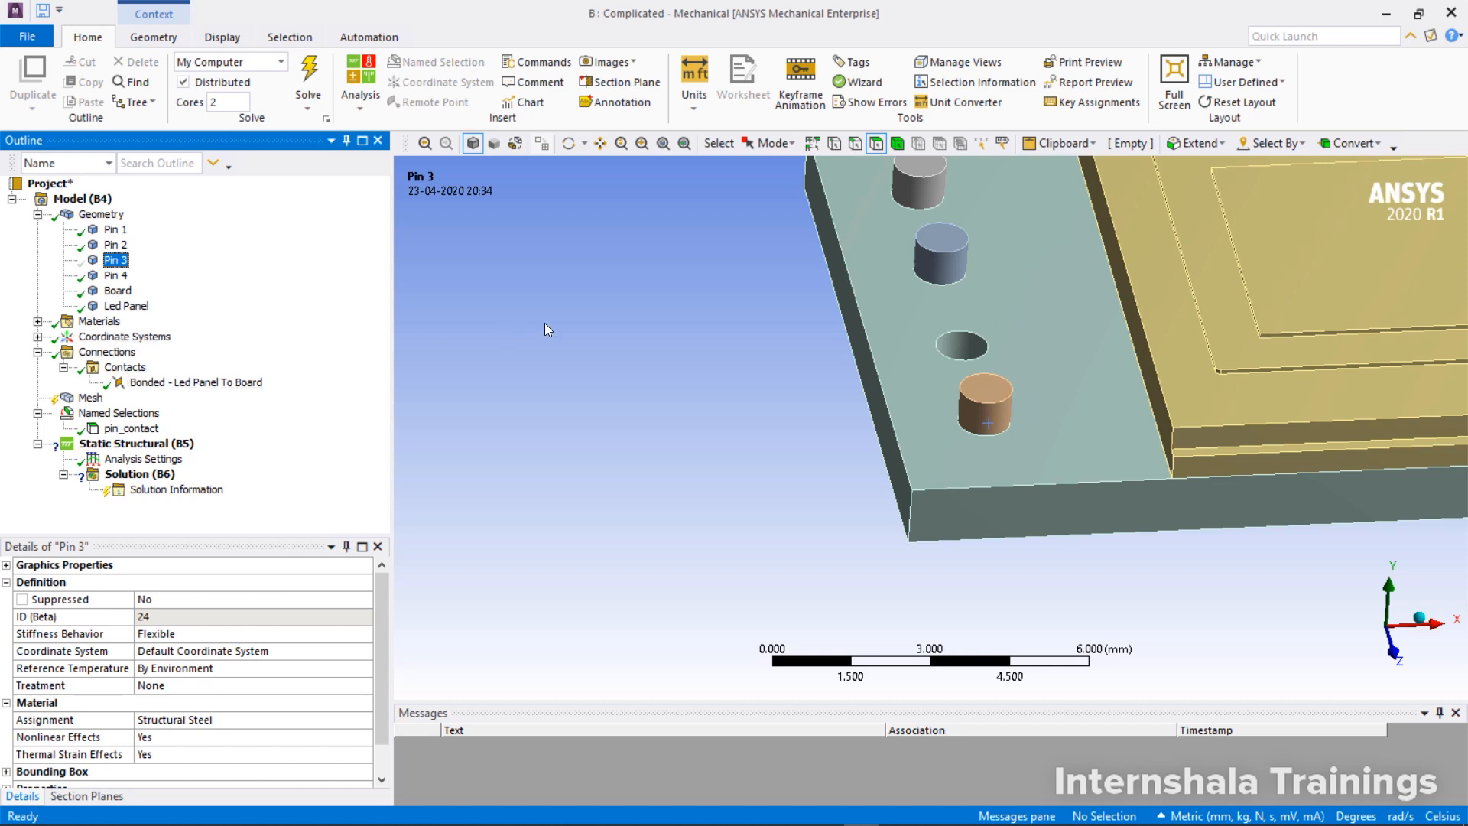
Create a named selection Board_target from the inner face of Pin 3's hole in the Board and all faces of the same size
key("n")
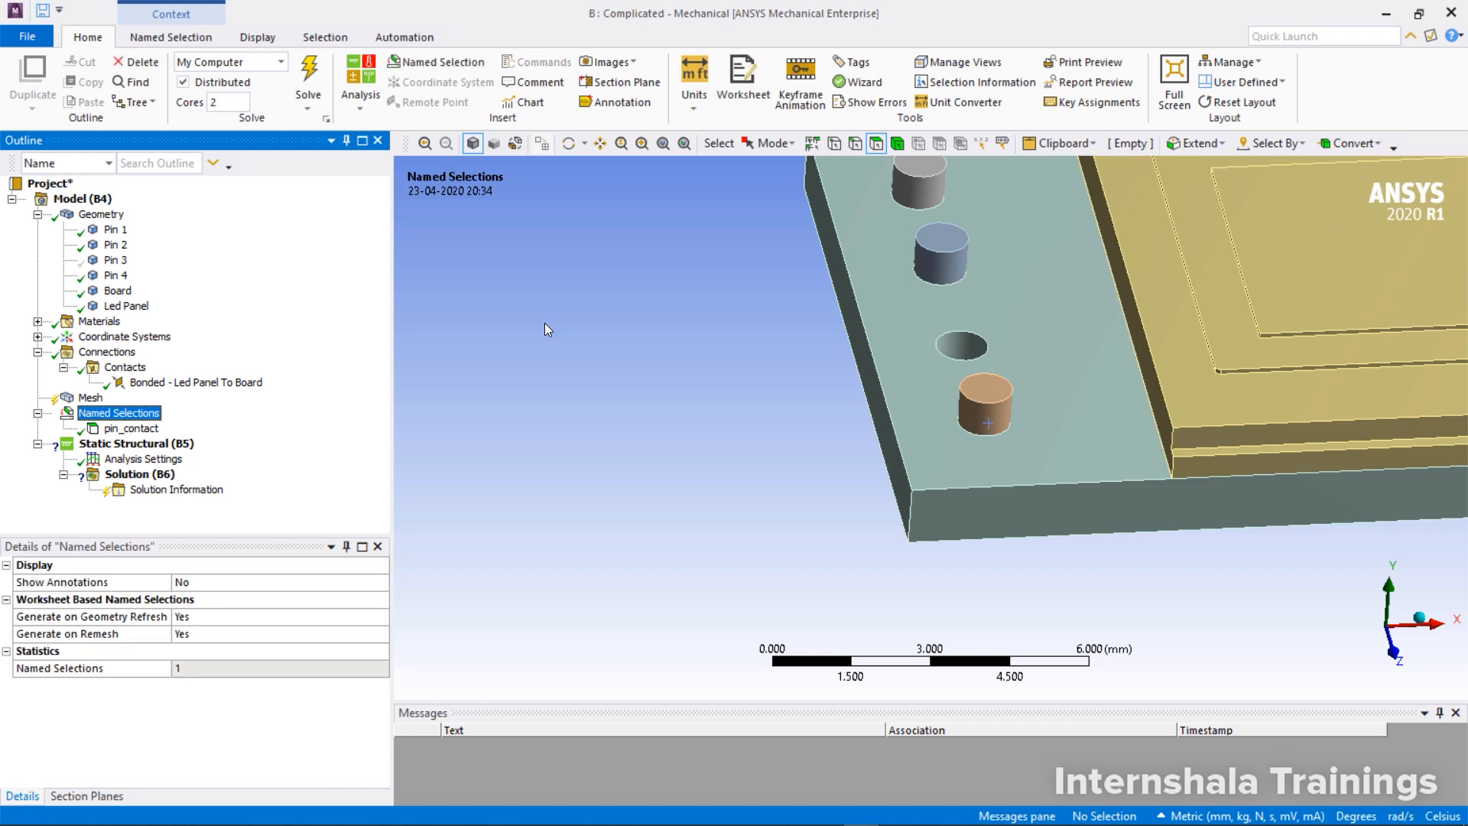
left_click(544, 322)
left_click(951, 342)
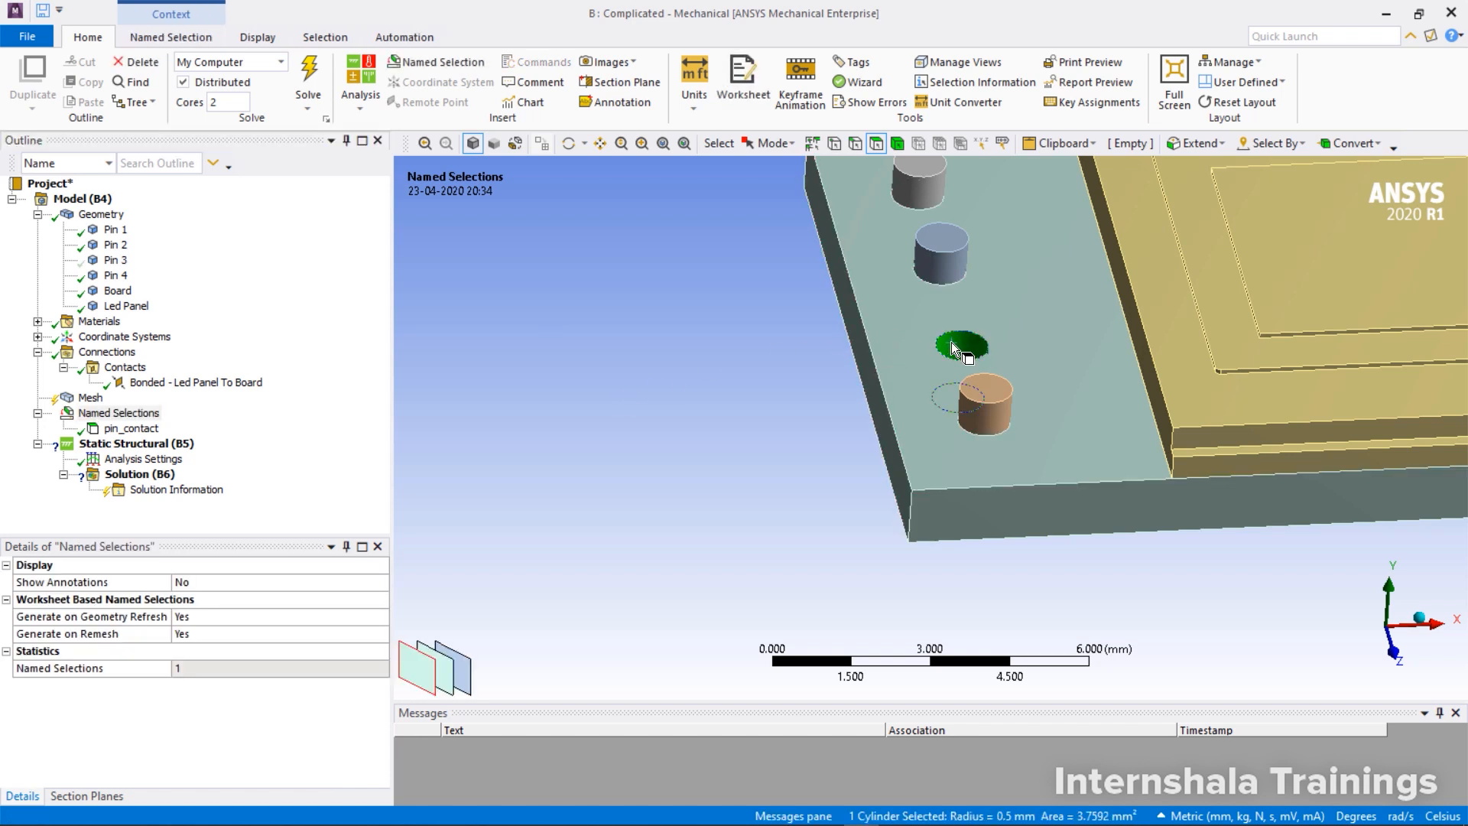
key("n")
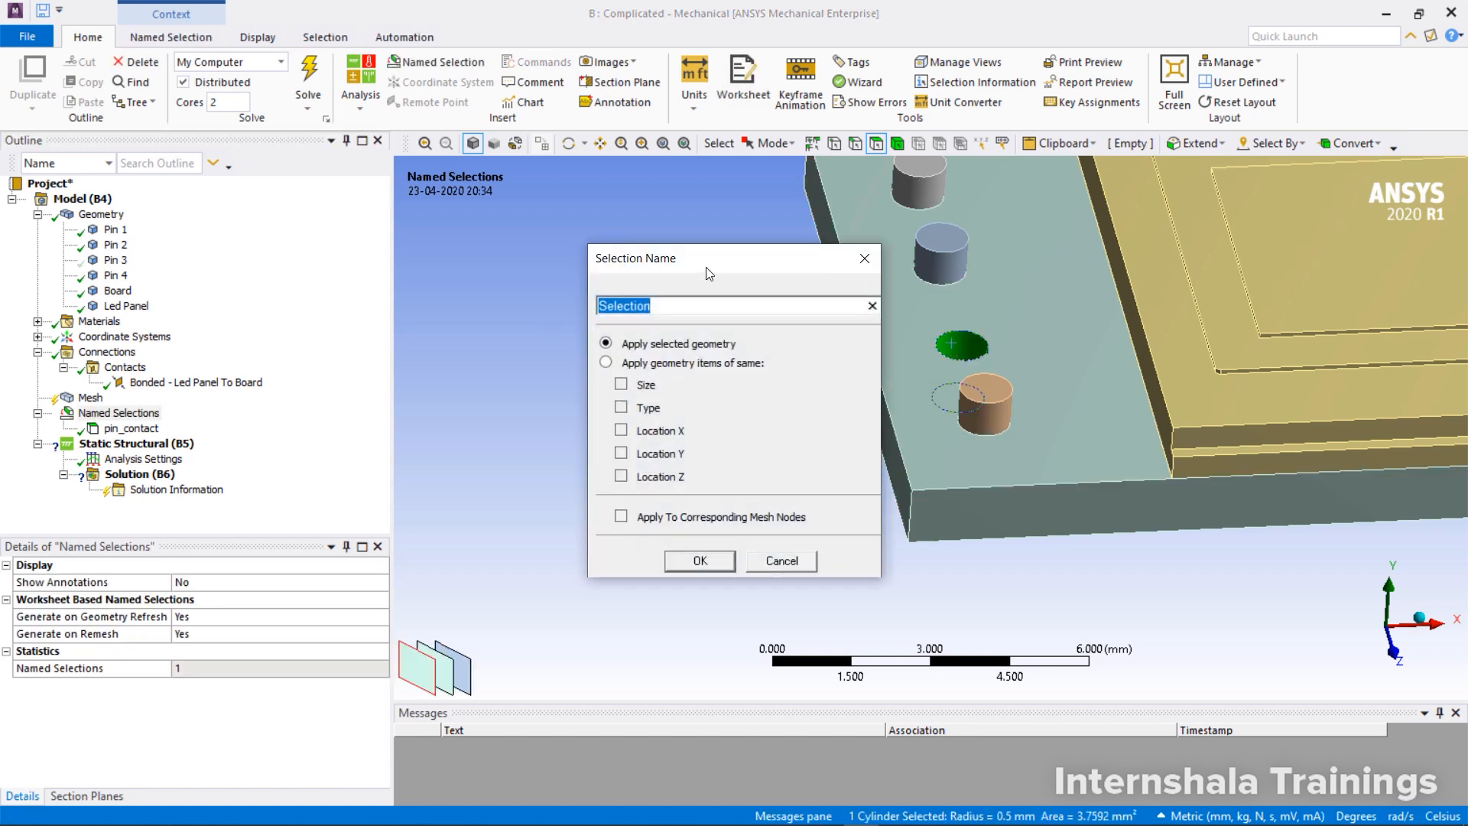
left_click_drag(705, 268, 654, 239)
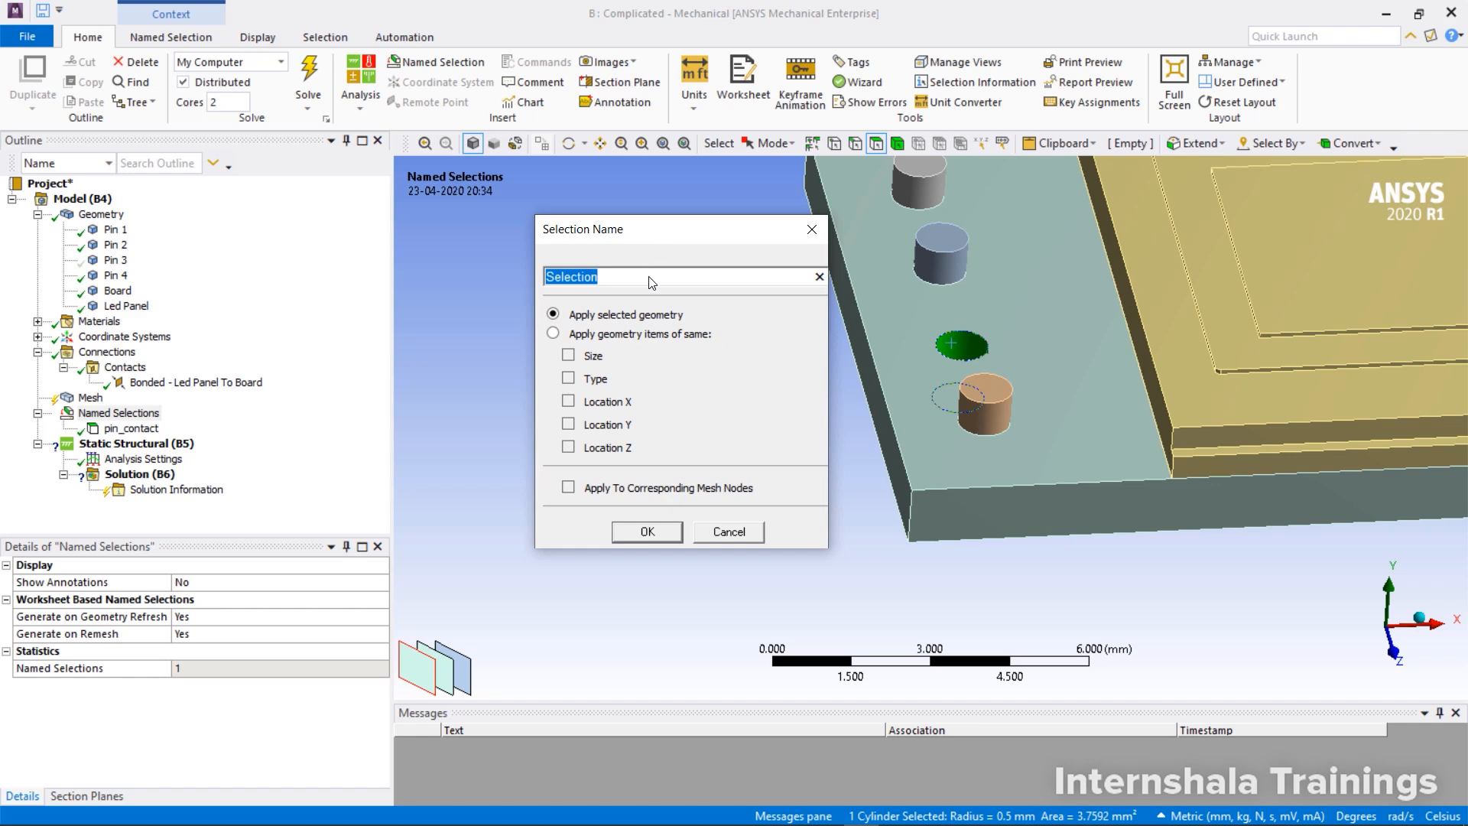
type("Board_target")
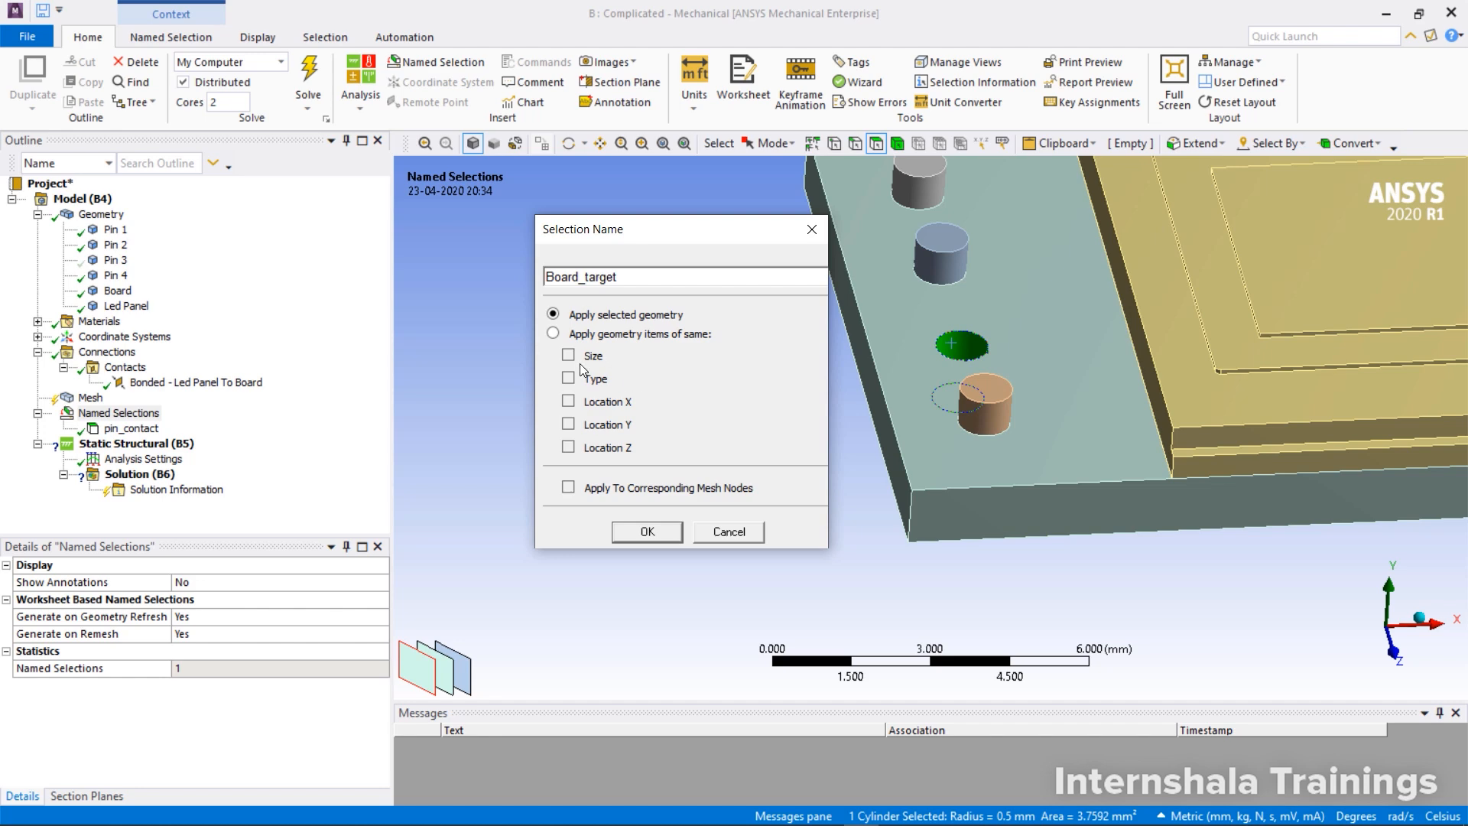
left_click(557, 333)
left_click(567, 355)
left_click(647, 531)
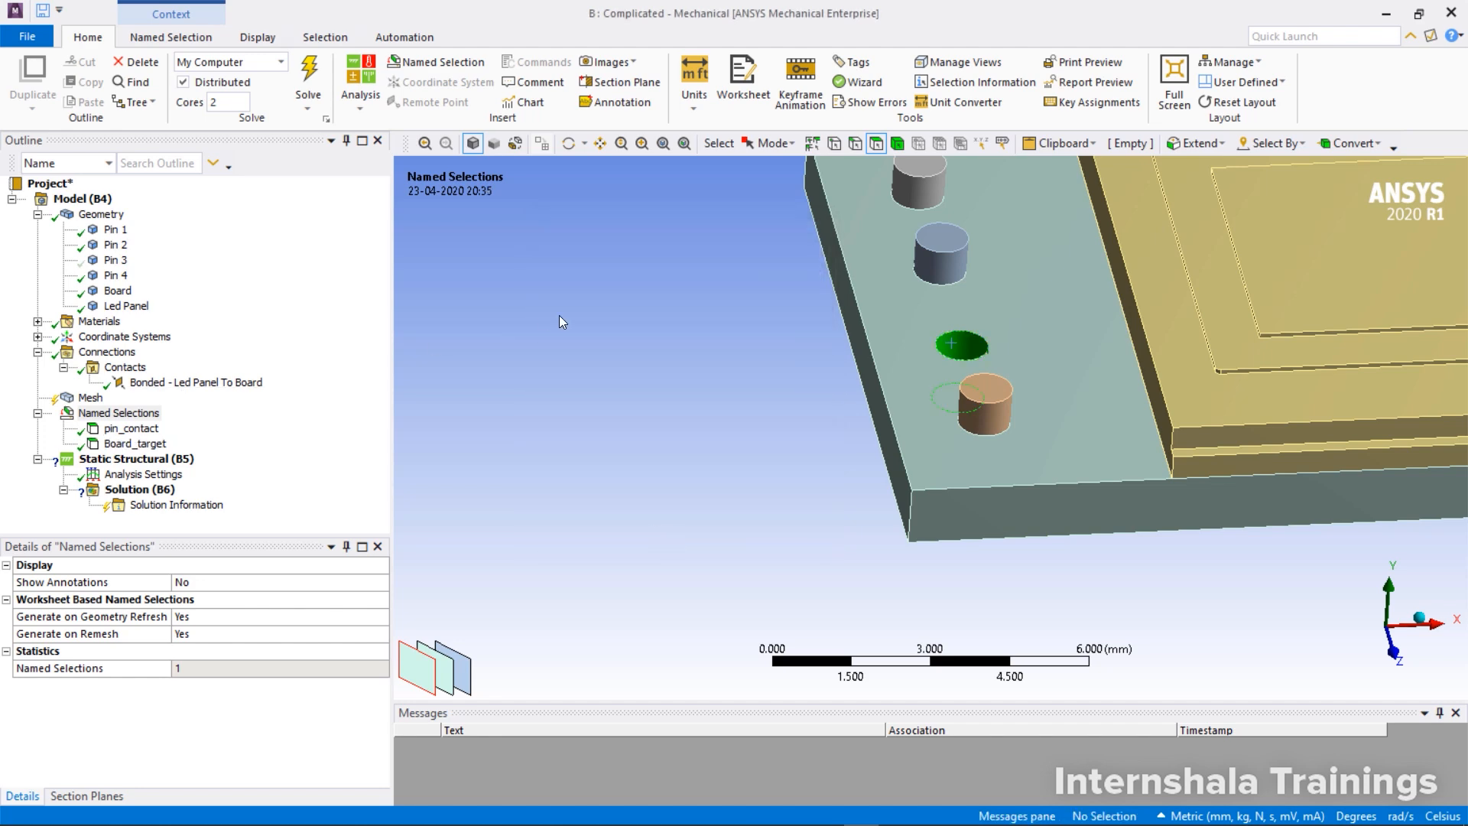
Show Pin 3 again and select the Contacts group
left_click(116, 261)
right_click(117, 261)
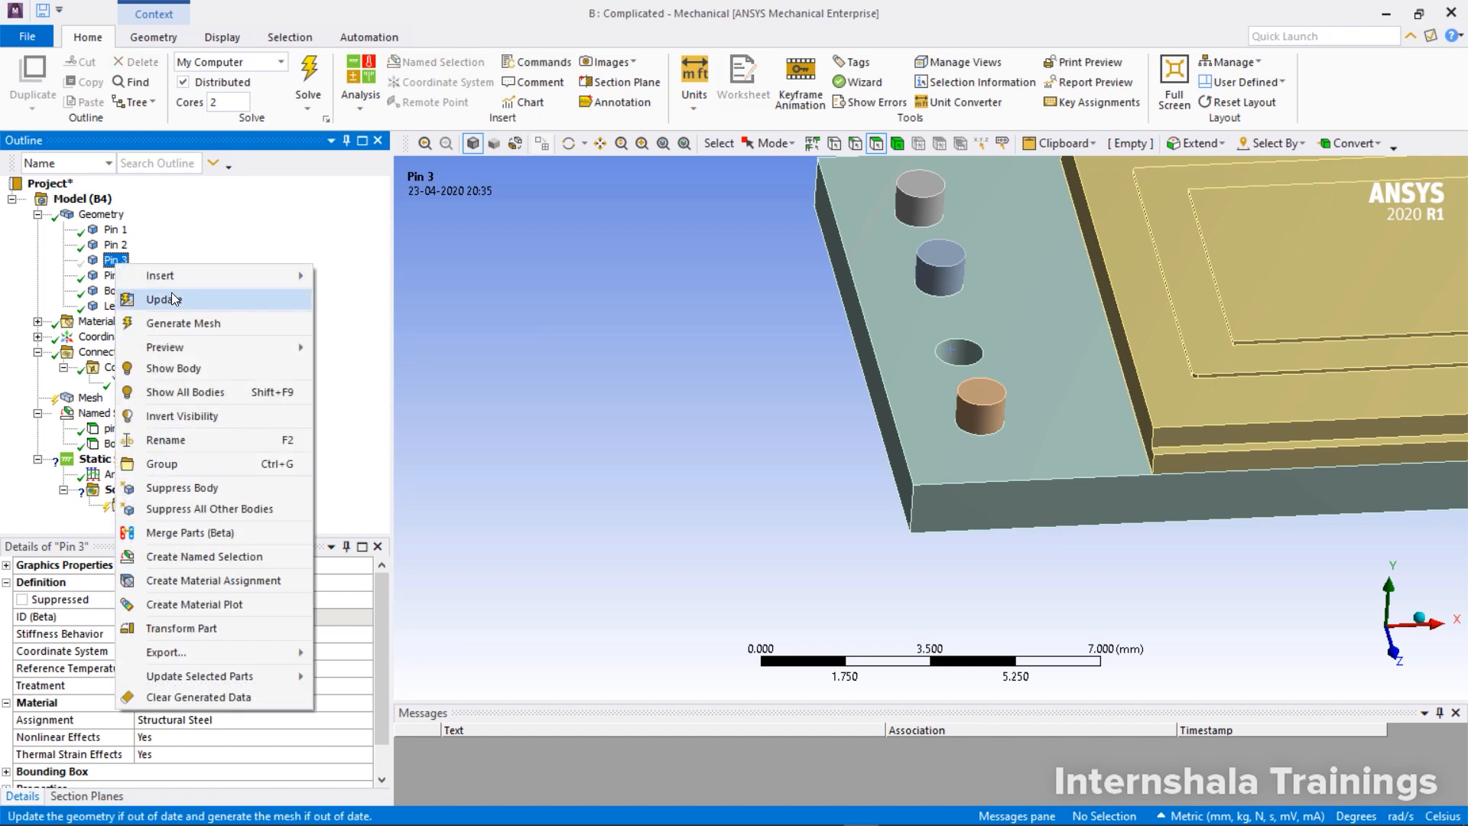
left_click(199, 366)
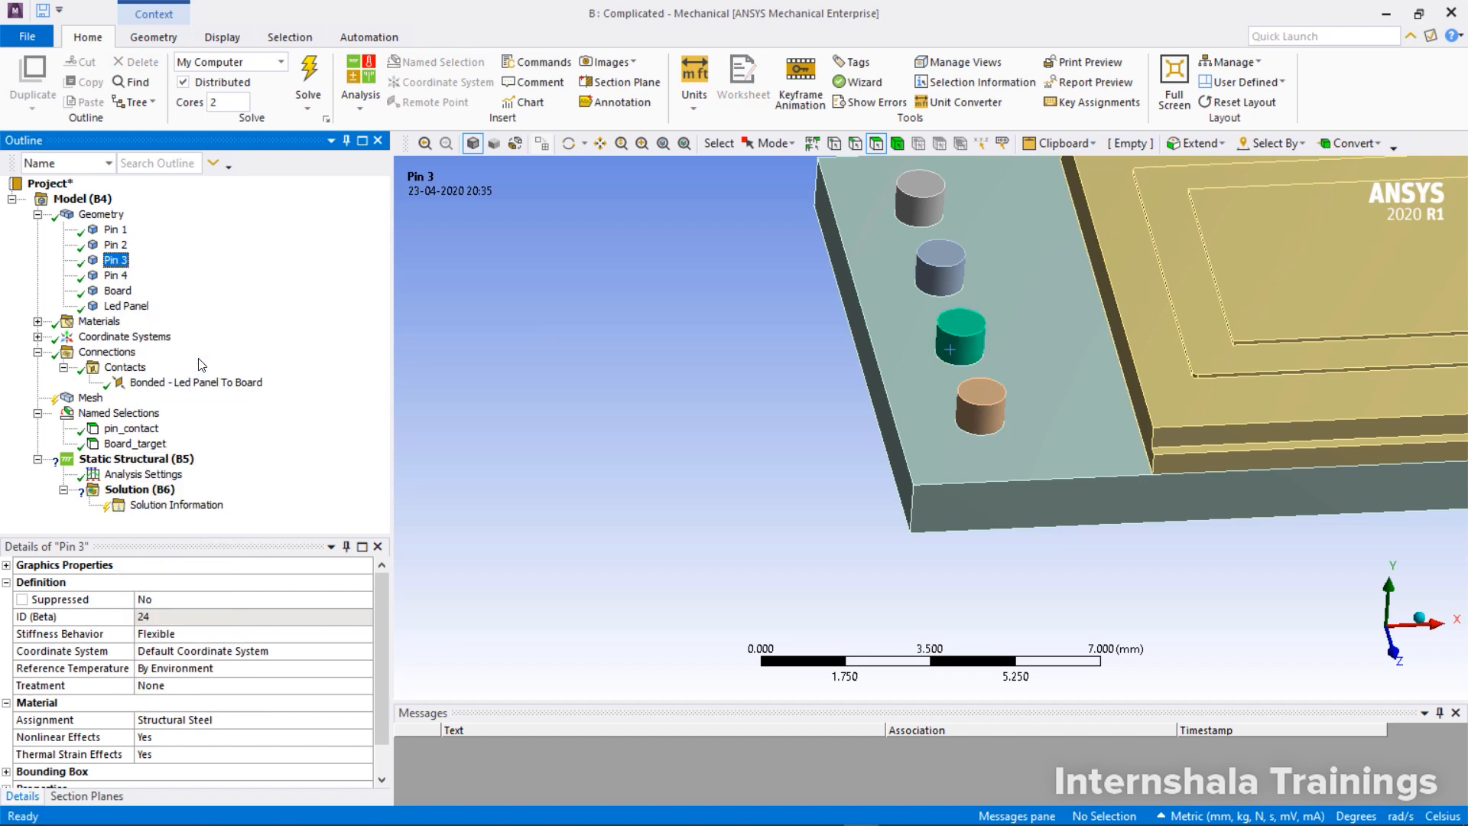
left_click(125, 368)
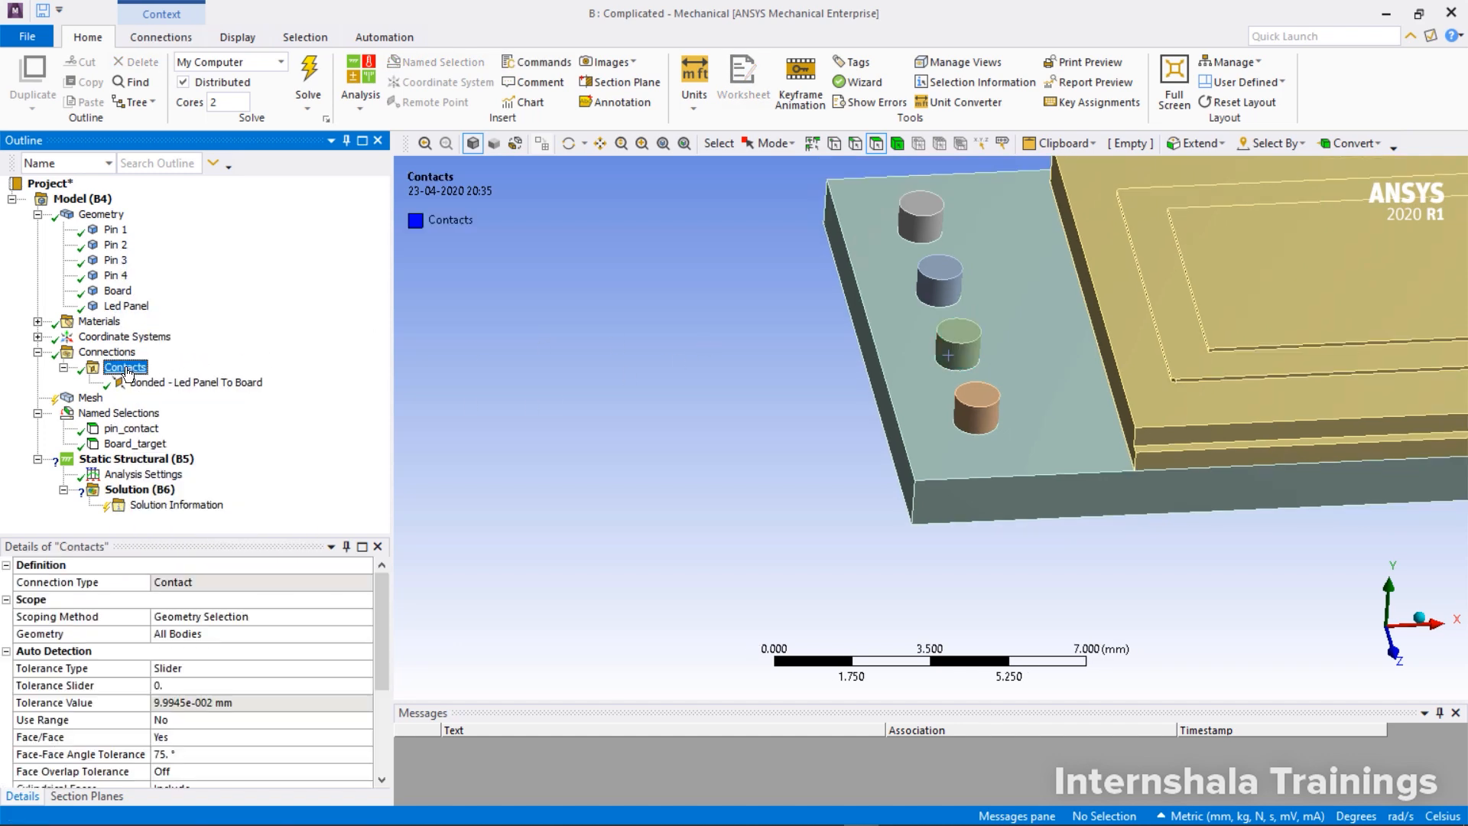
Insert a manual contact region in the Contacts group and set its scoping method to Named Selection
right_click(127, 374)
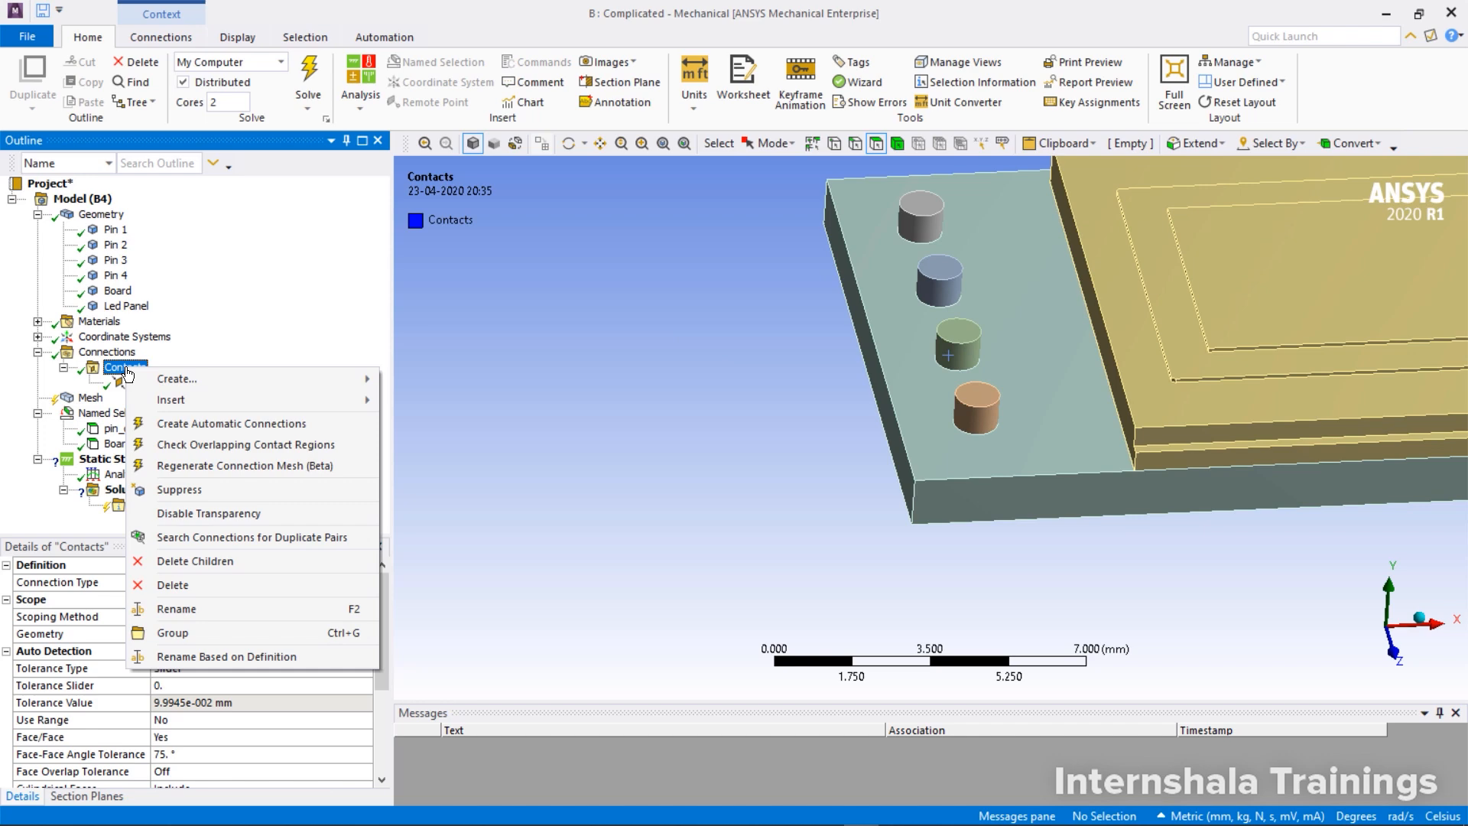
mouse_move(176, 401)
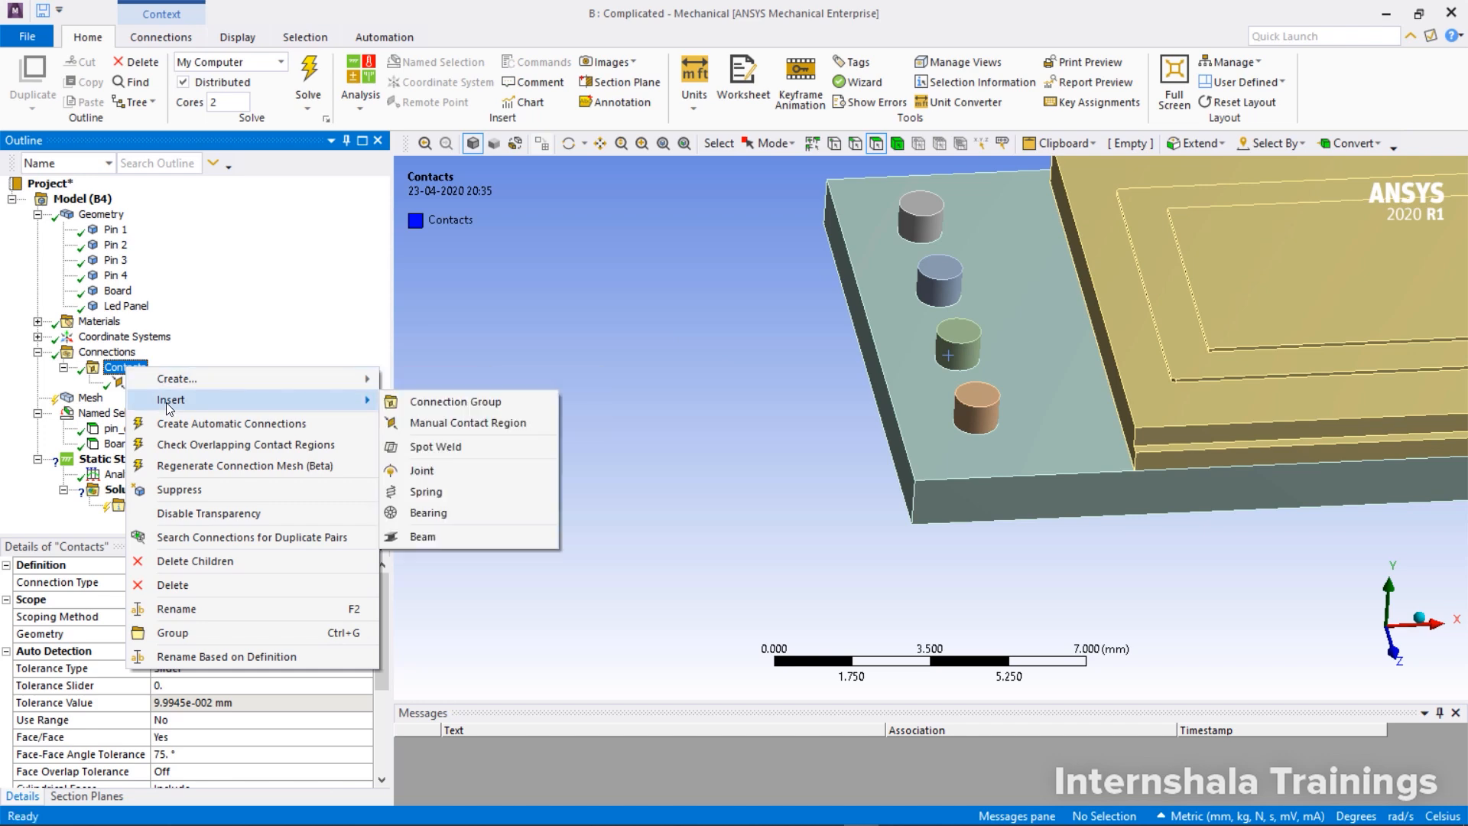
left_click(447, 423)
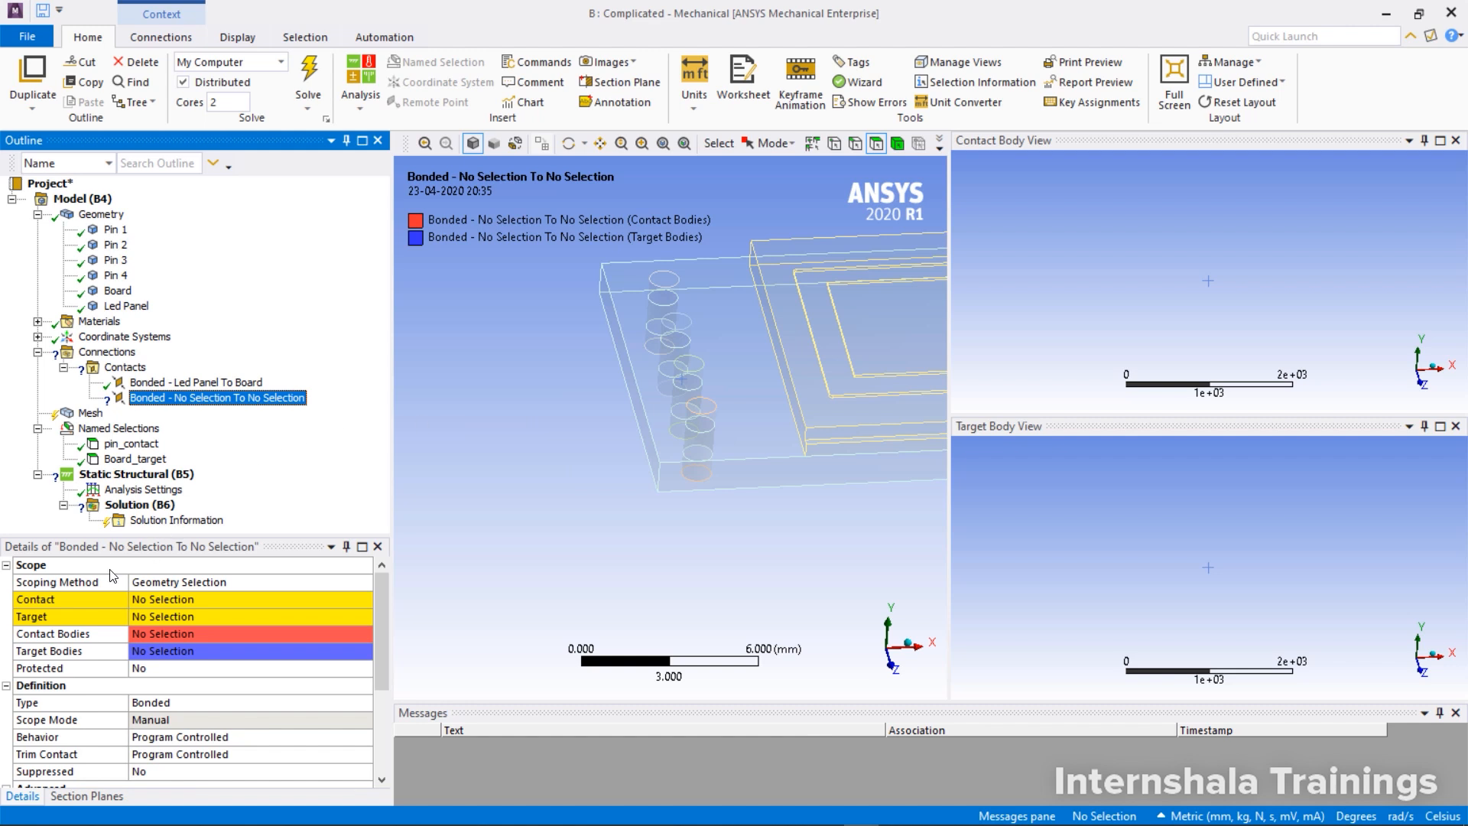
left_click(195, 584)
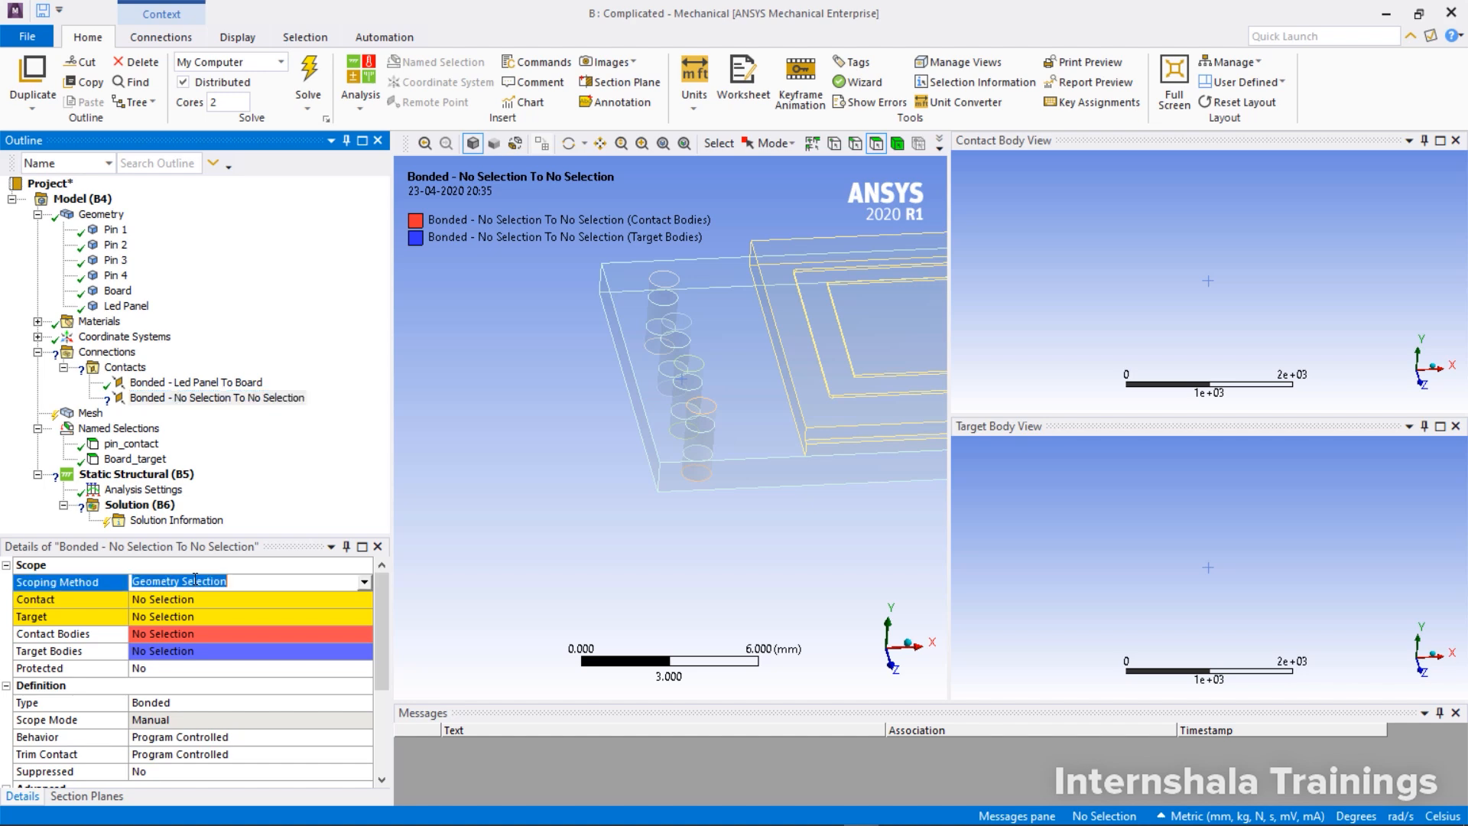
left_click(354, 610)
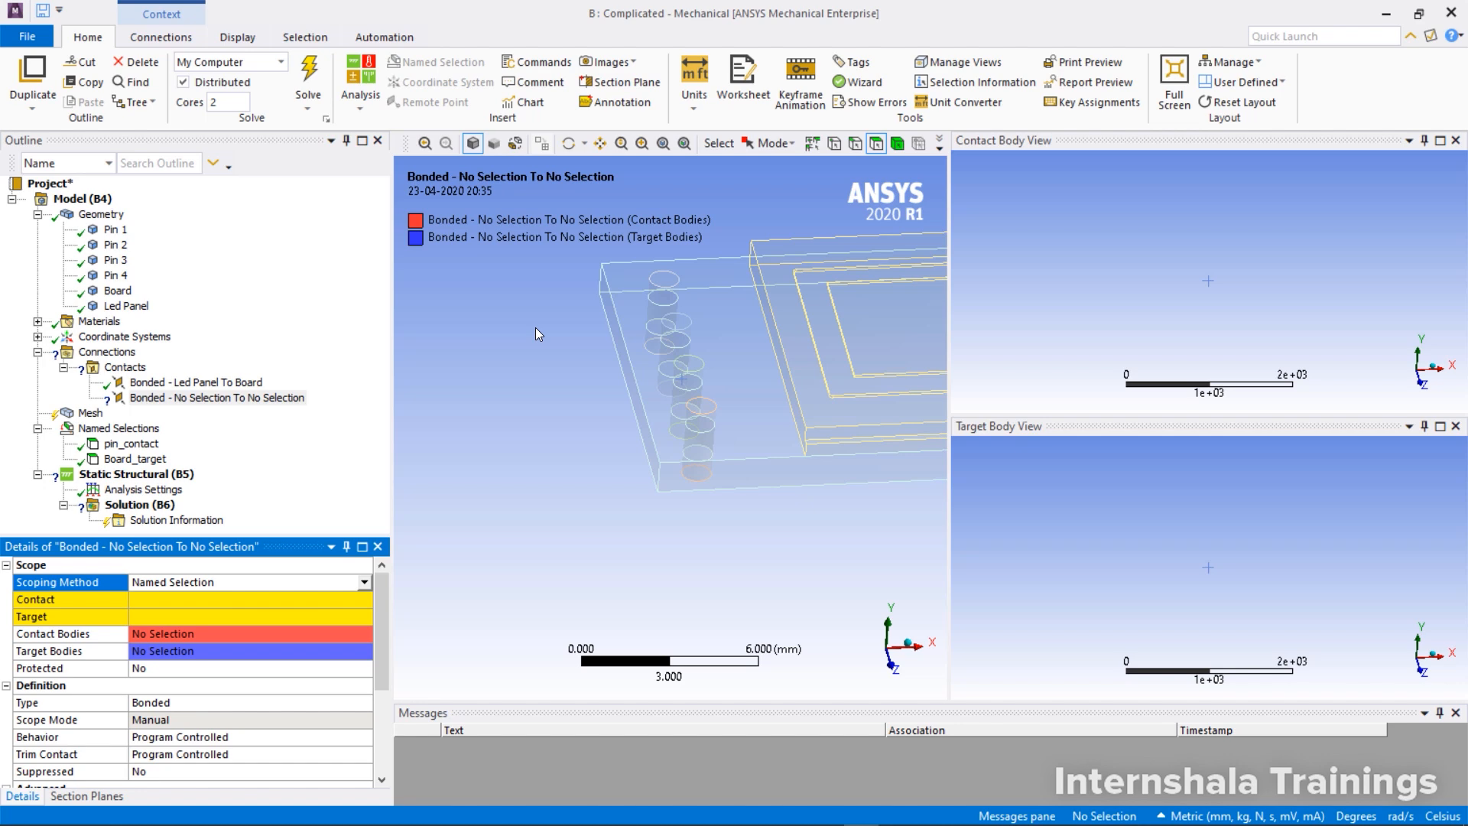
Assign the named selection pin_contact as the new region's contact side and Board_target as its target side
left_click(302, 604)
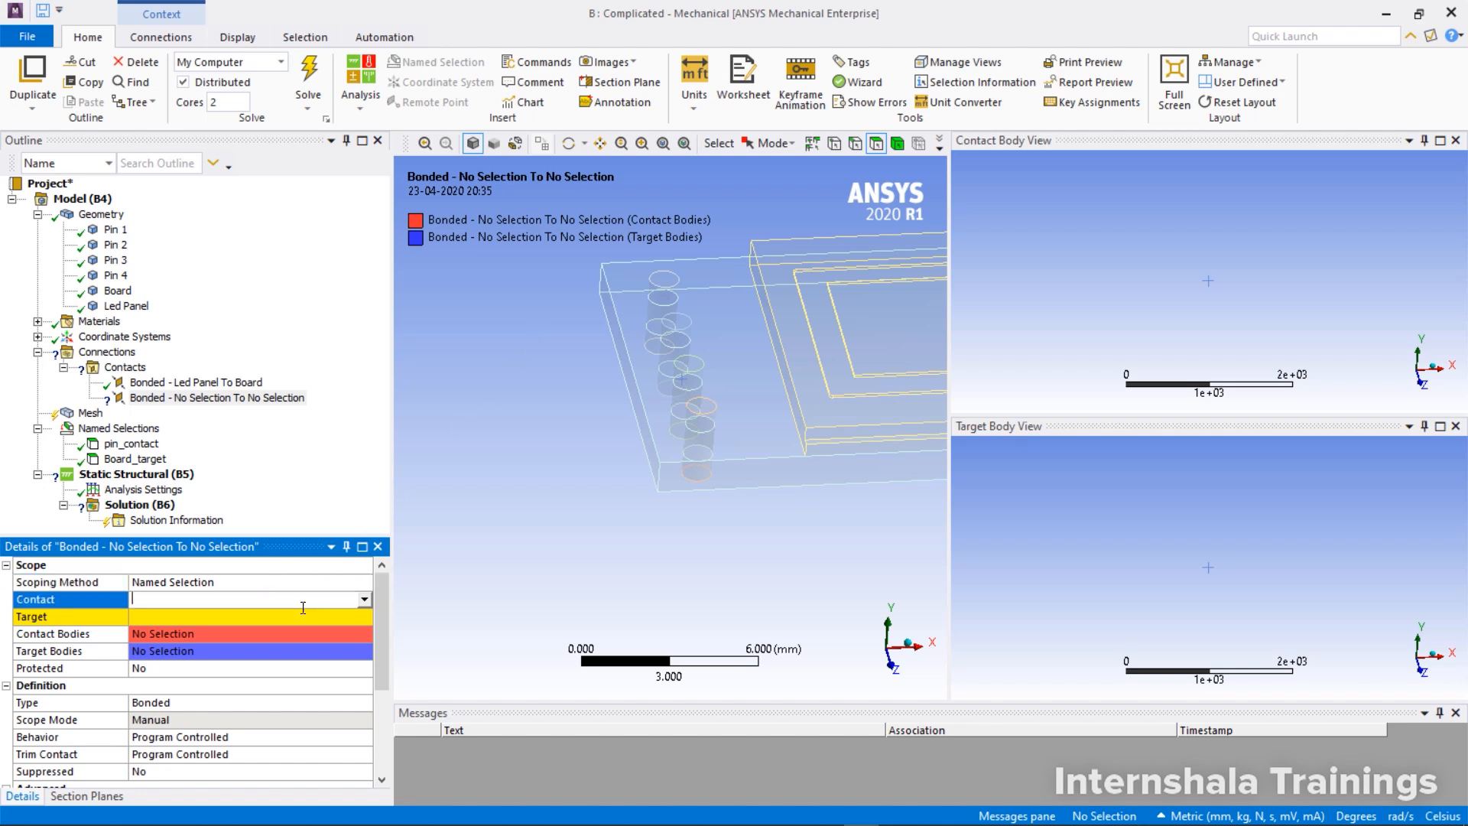
left_click(364, 603)
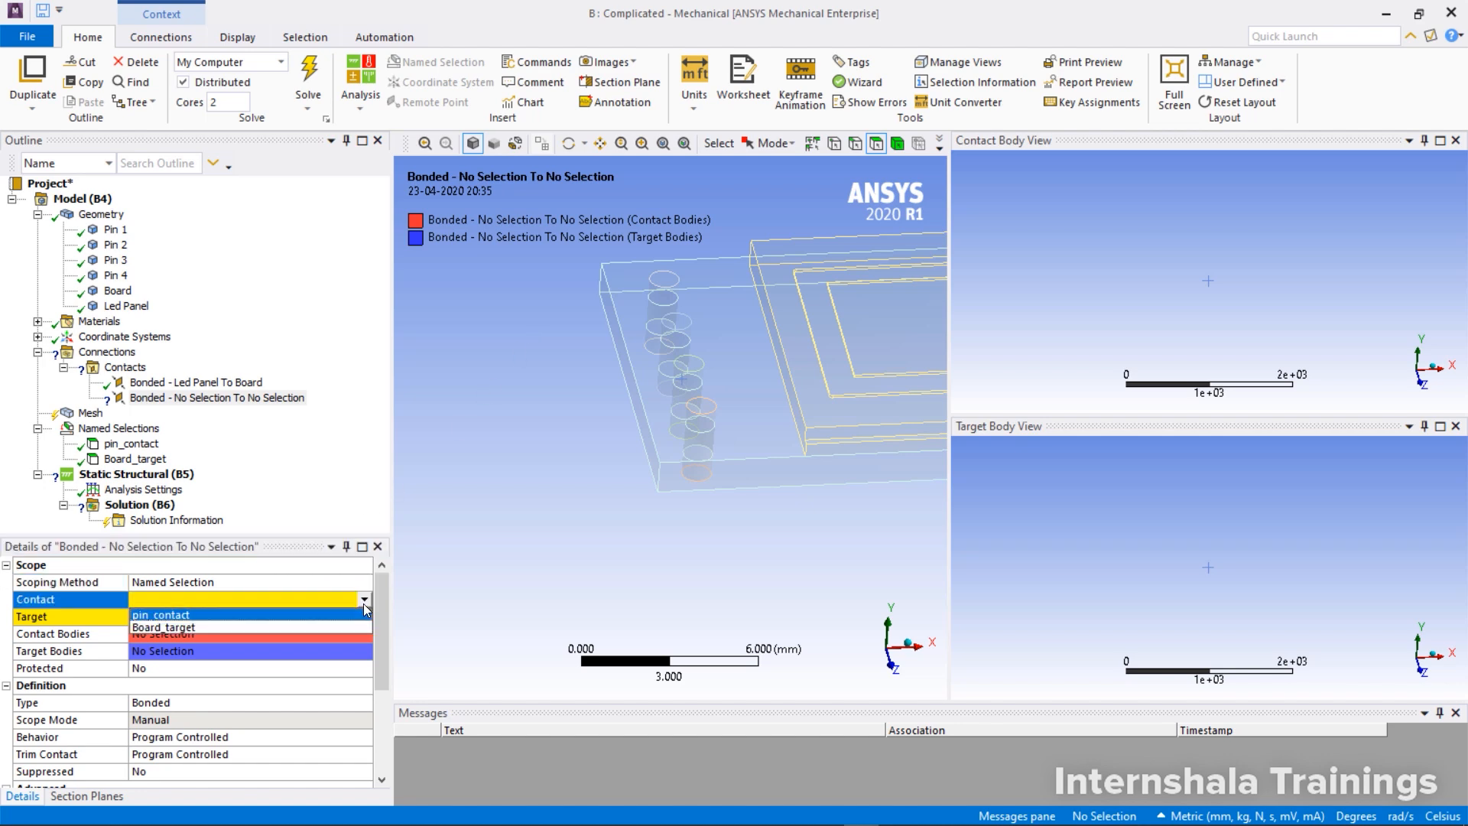
left_click(360, 616)
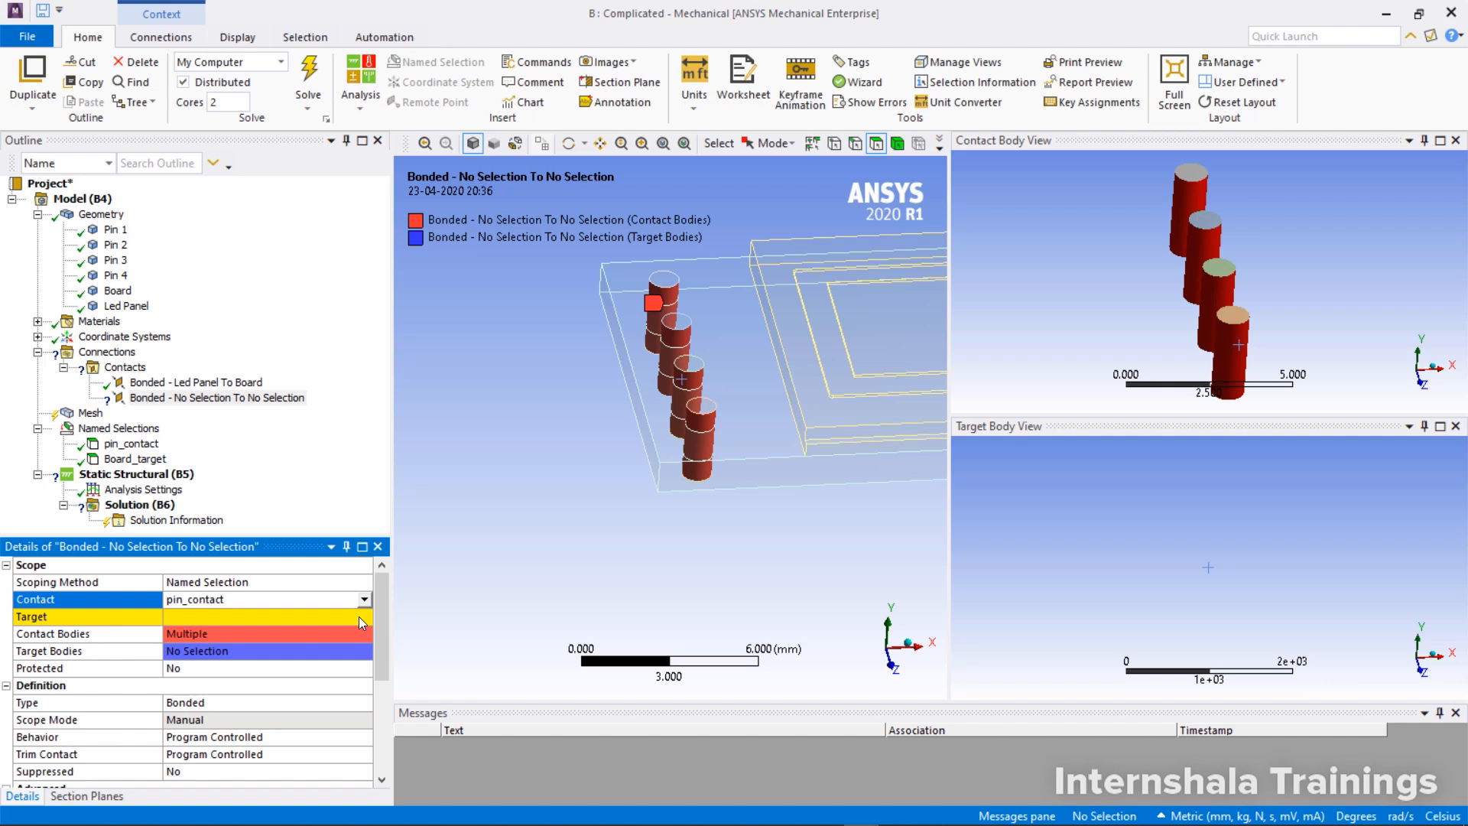
left_click(365, 616)
left_click(365, 617)
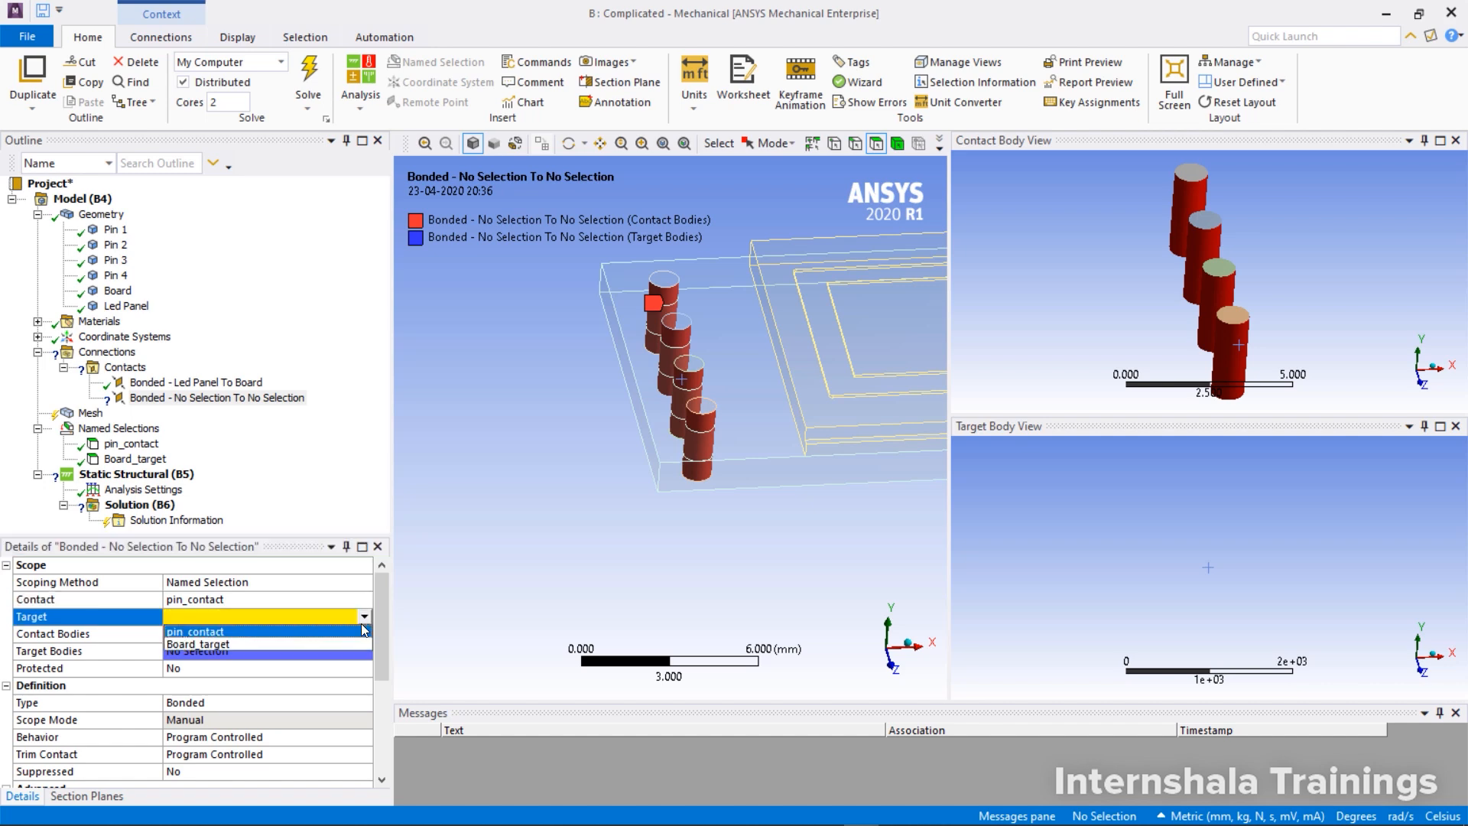
left_click(355, 644)
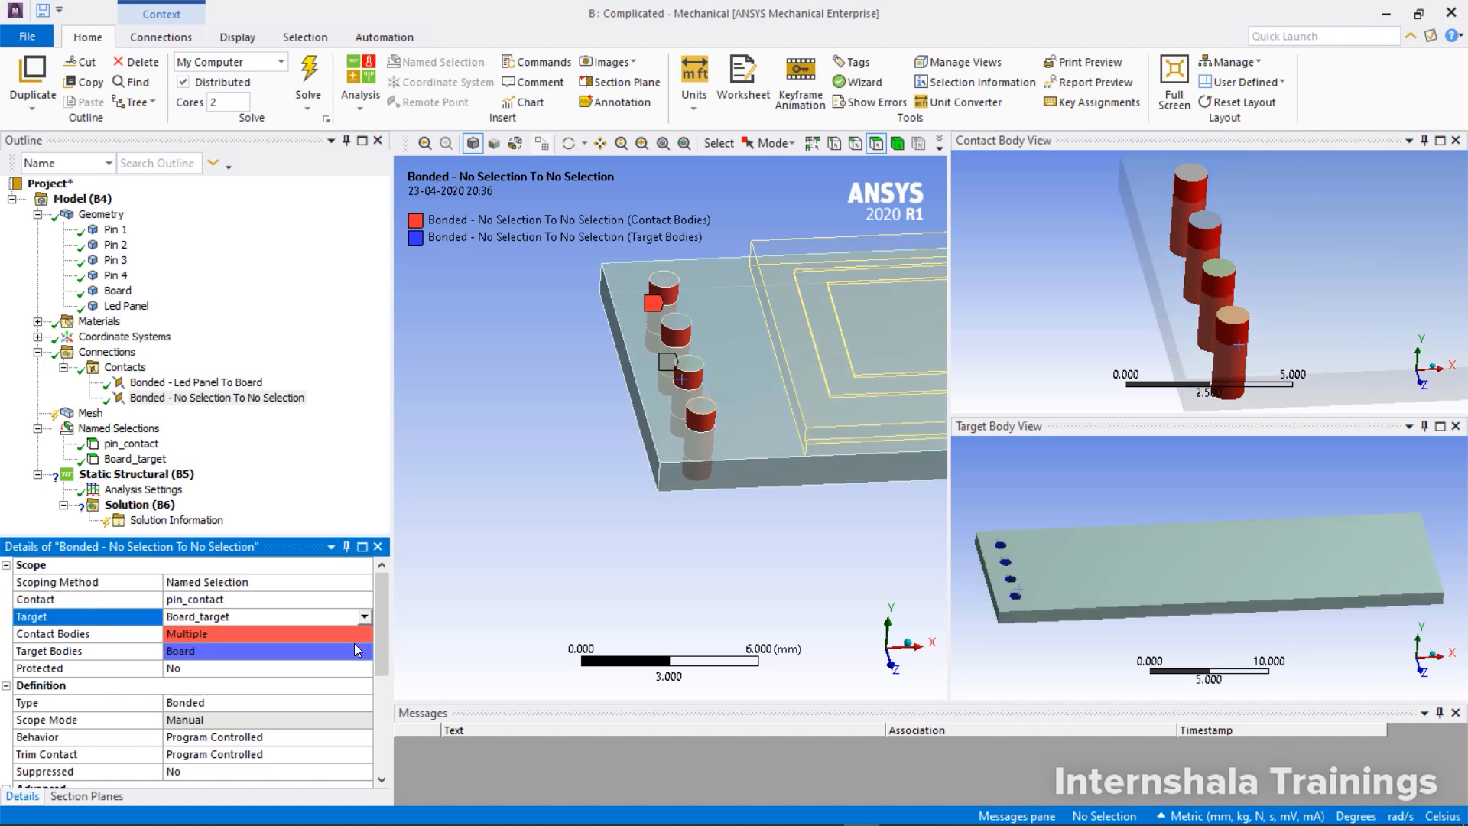